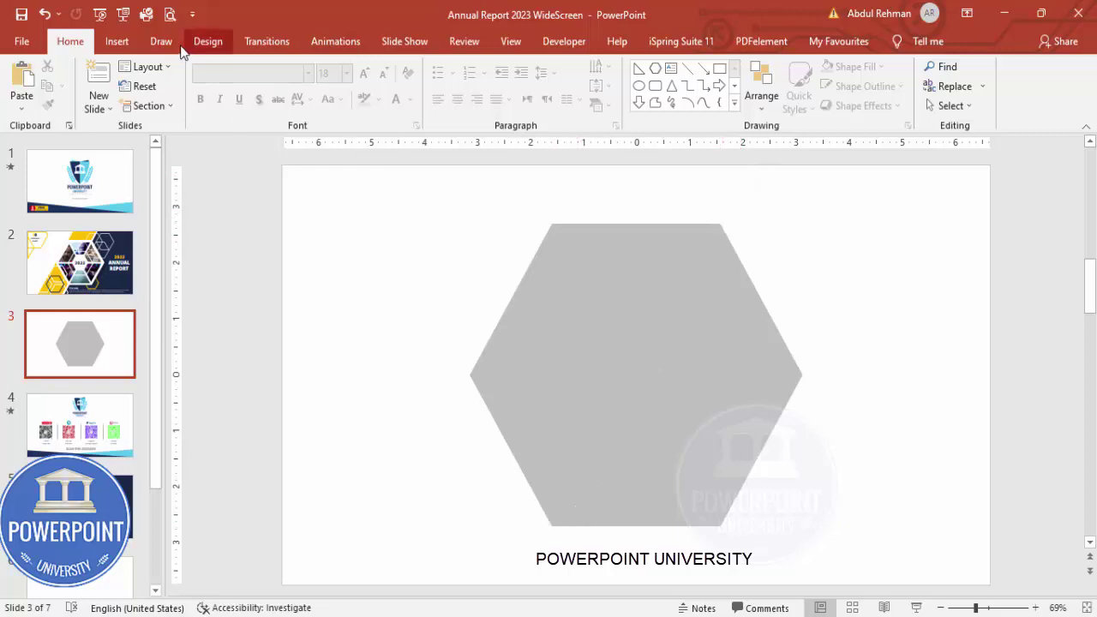
Go to the Insert tab to start adding shapes to slide 3.
{"action": "left_click", "coordinate": [125, 48]}
Draw a tall right triangle from the slide's top to bottom, with no outline.
{"action": "left_click", "coordinate": [249, 107]}
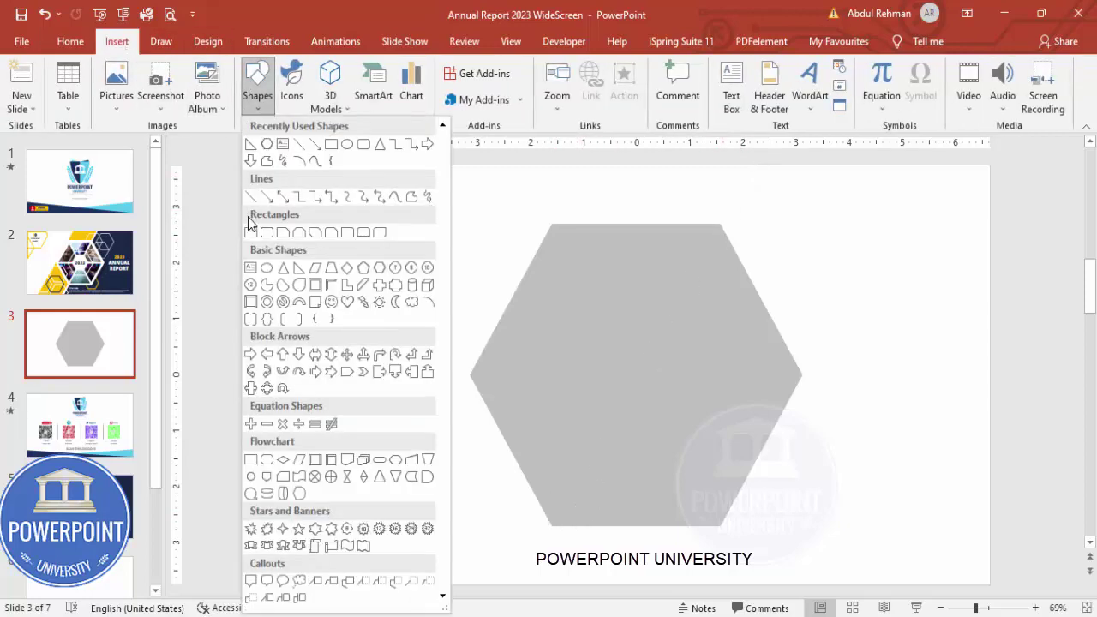
{"action": "left_click", "coordinate": [298, 269]}
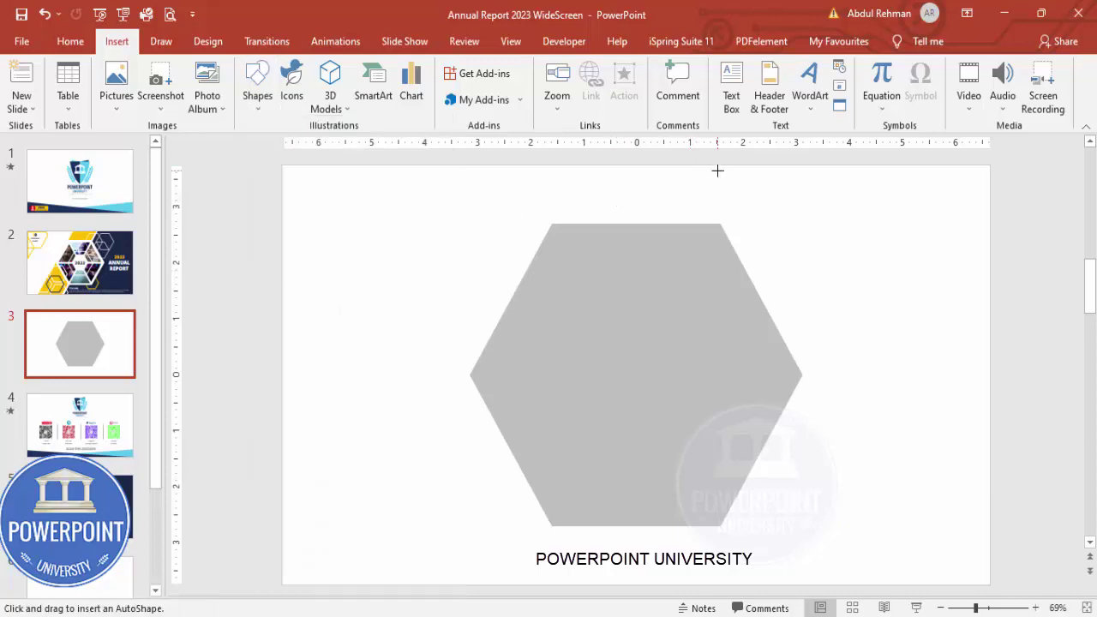
{"action": "left_click_drag", "start_coordinate": [722, 165], "coordinate": [885, 578]}
{"action": "left_click", "coordinate": [390, 86]}
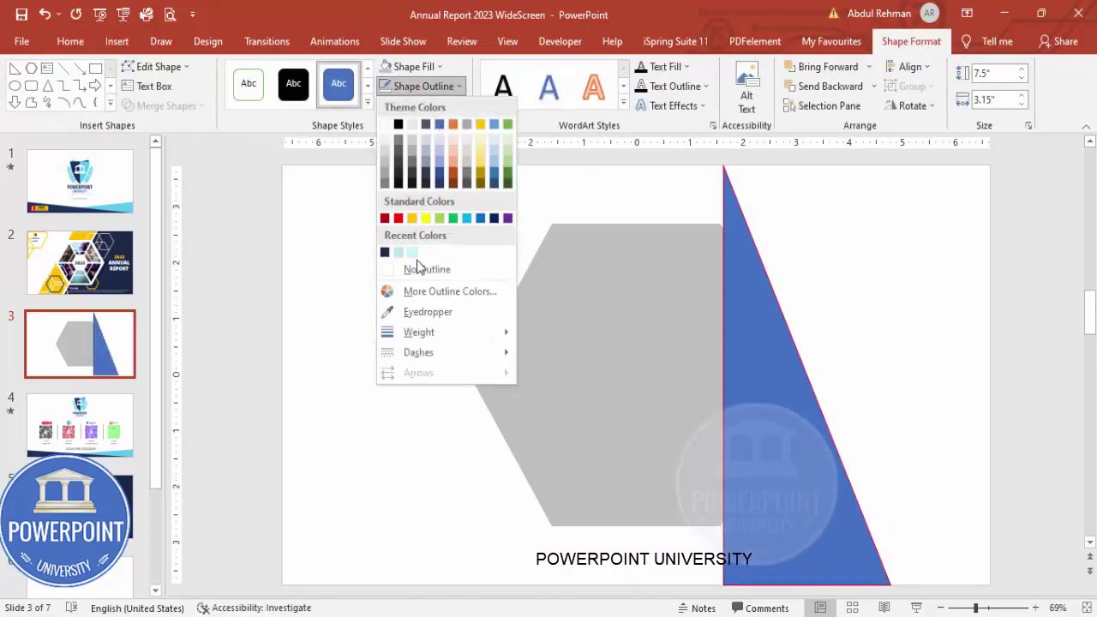
{"action": "left_click", "coordinate": [426, 269]}
Flip the triangle horizontally, move it left over the hexagon, and set 42% transparency.
{"action": "left_click", "coordinate": [911, 106]}
{"action": "left_click", "coordinate": [955, 187]}
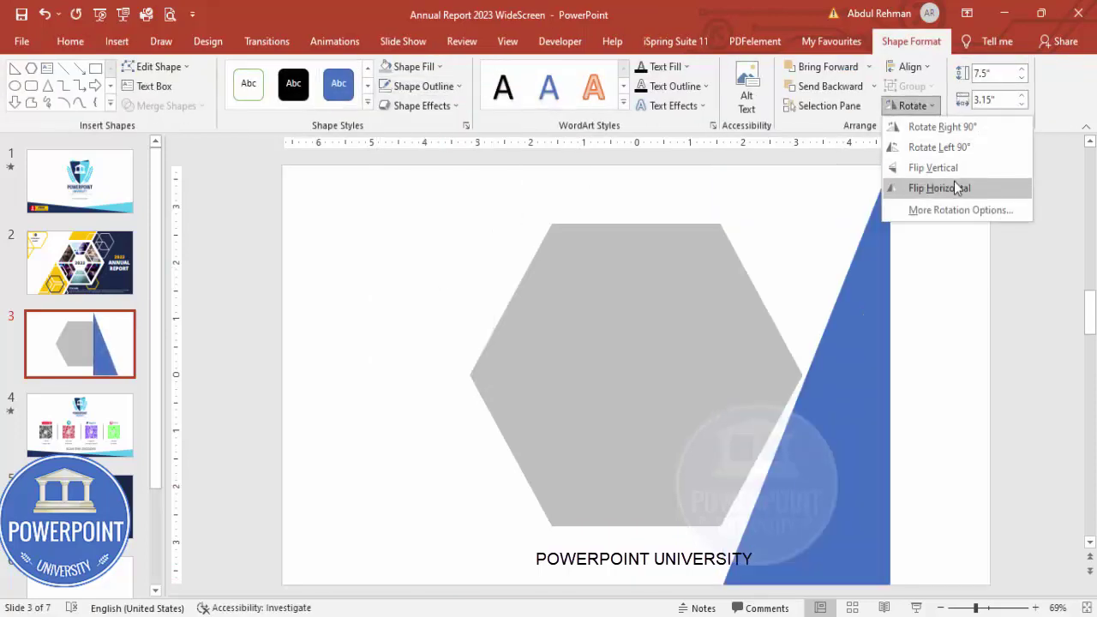
{"action": "left_click", "coordinate": [954, 188]}
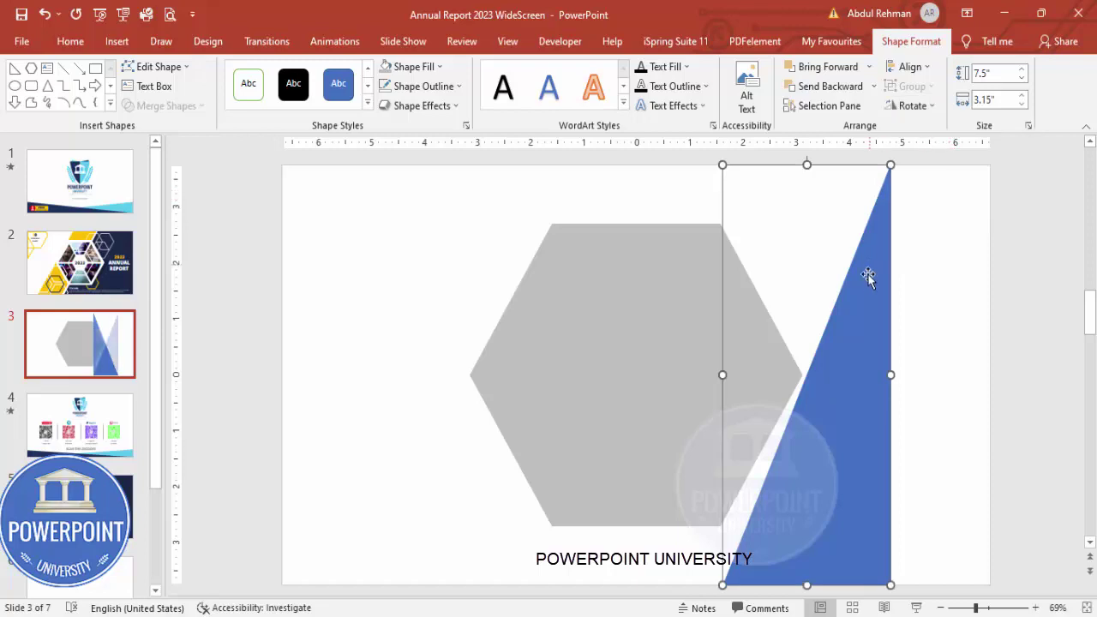
{"action": "left_click_drag", "start_coordinate": [867, 299], "coordinate": [722, 303]}
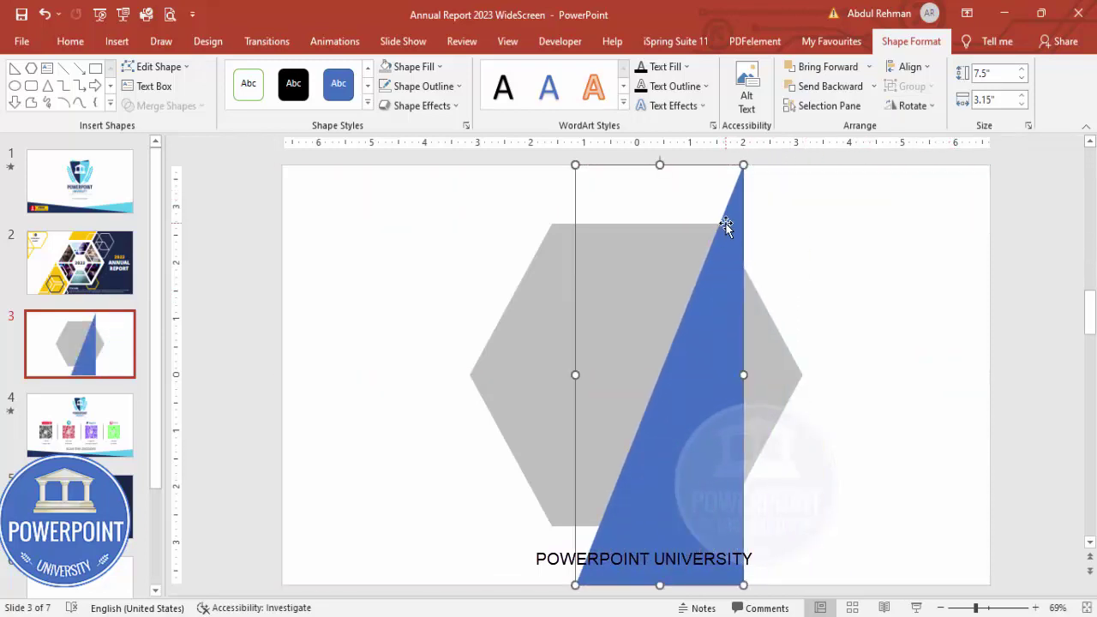
{"action": "right_click", "coordinate": [715, 258]}
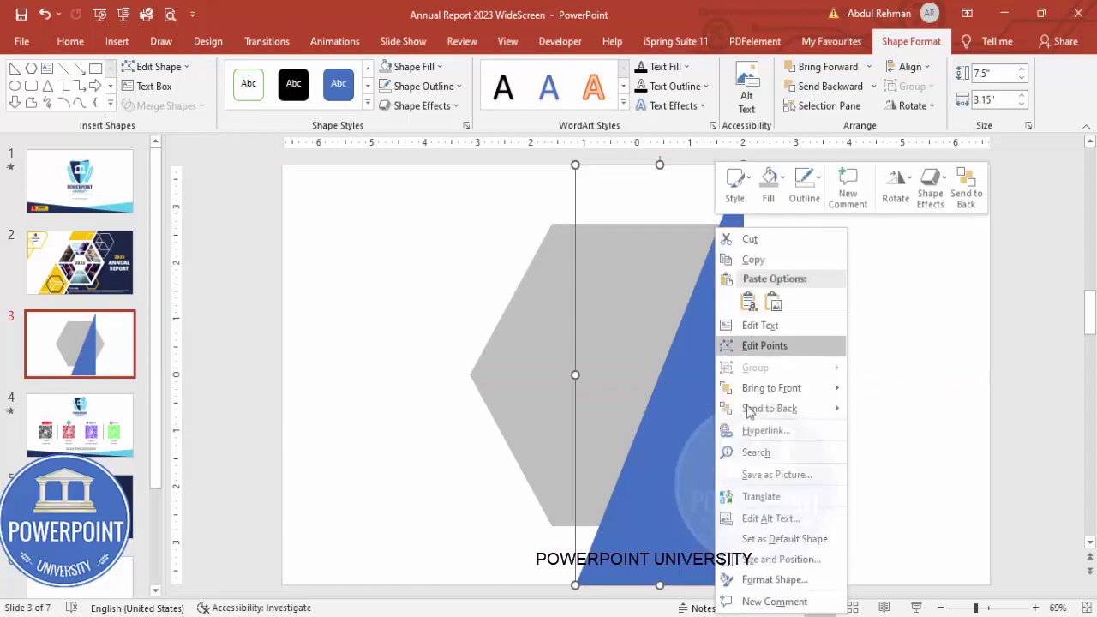
{"action": "left_click", "coordinate": [792, 578]}
{"action": "left_click_drag", "start_coordinate": [975, 431], "coordinate": [983, 428]}
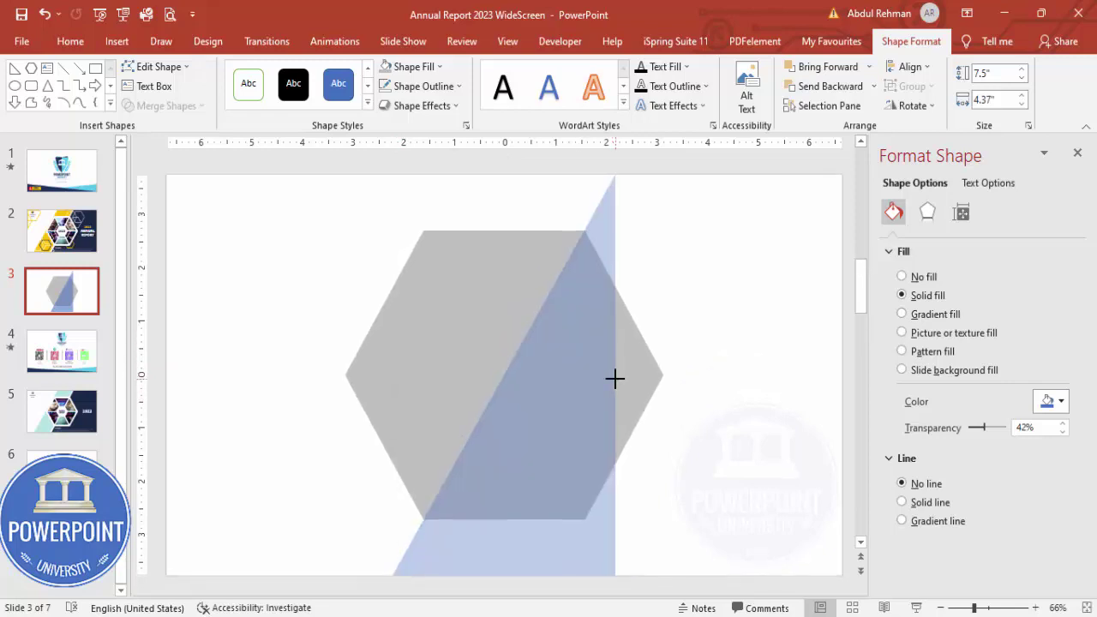
Draw an outline-free rectangle from the triangle's apex to the slide's bottom-right corner.
{"action": "left_click_drag", "start_coordinate": [614, 377], "coordinate": [618, 378]}
{"action": "left_click", "coordinate": [710, 346]}
{"action": "left_click", "coordinate": [116, 41]}
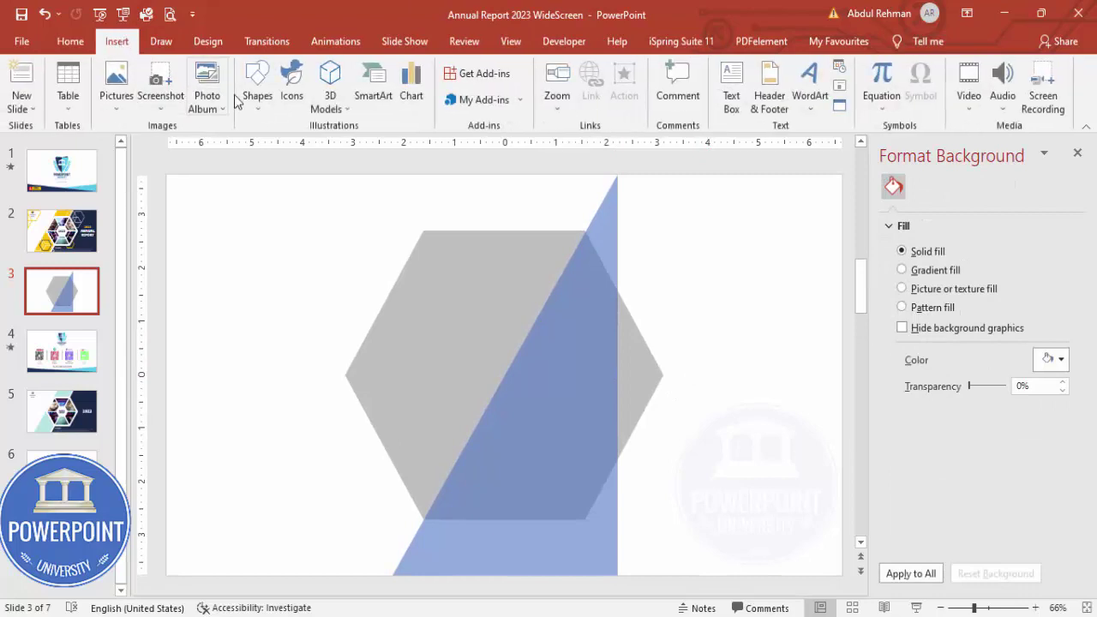
{"action": "left_click", "coordinate": [257, 86]}
{"action": "left_click", "coordinate": [251, 231]}
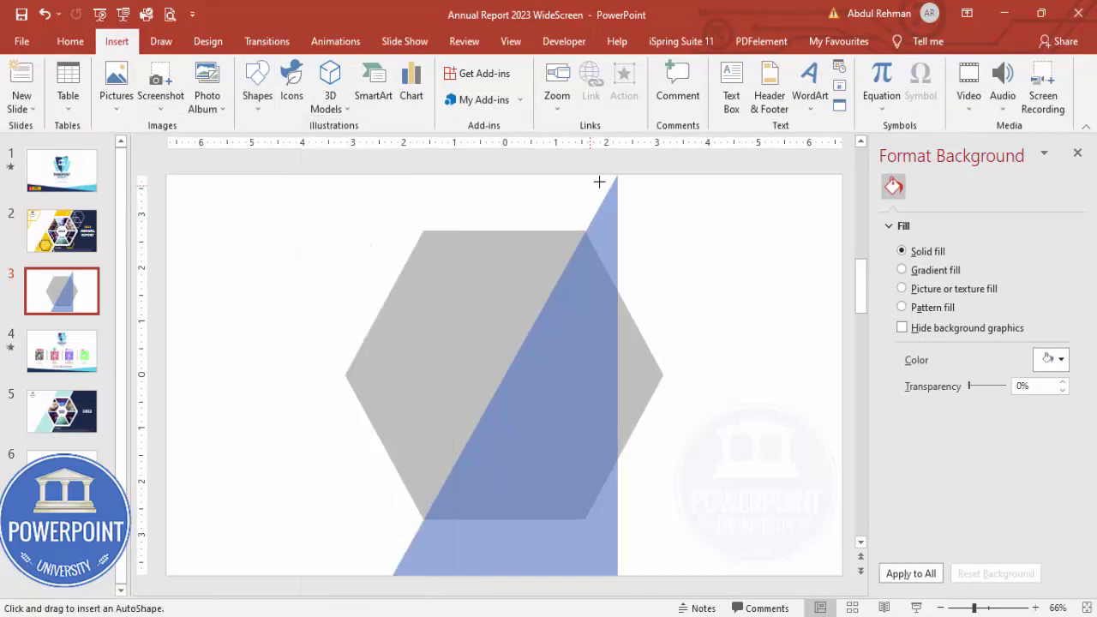
{"action": "mouse_move", "coordinate": [618, 173]}
{"action": "left_mouse_down"}
{"action": "mouse_move", "coordinate": [805, 416]}
{"action": "mouse_move", "coordinate": [843, 574]}
{"action": "left_mouse_up"}
{"action": "left_click", "coordinate": [422, 86]}
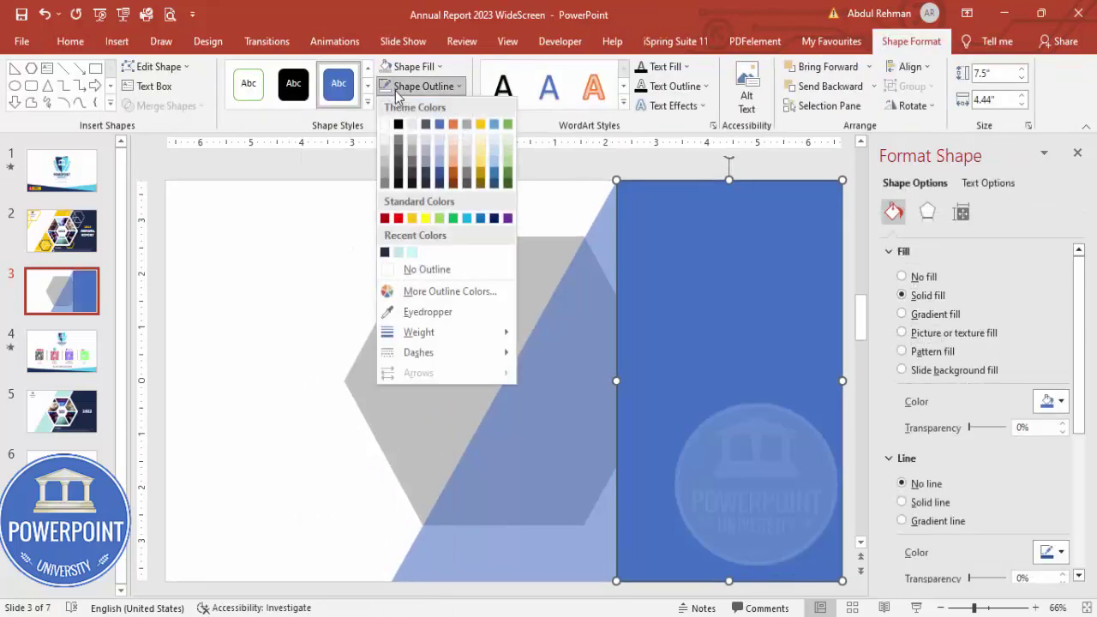
{"action": "left_click", "coordinate": [427, 271]}
{"action": "left_click", "coordinate": [374, 222]}
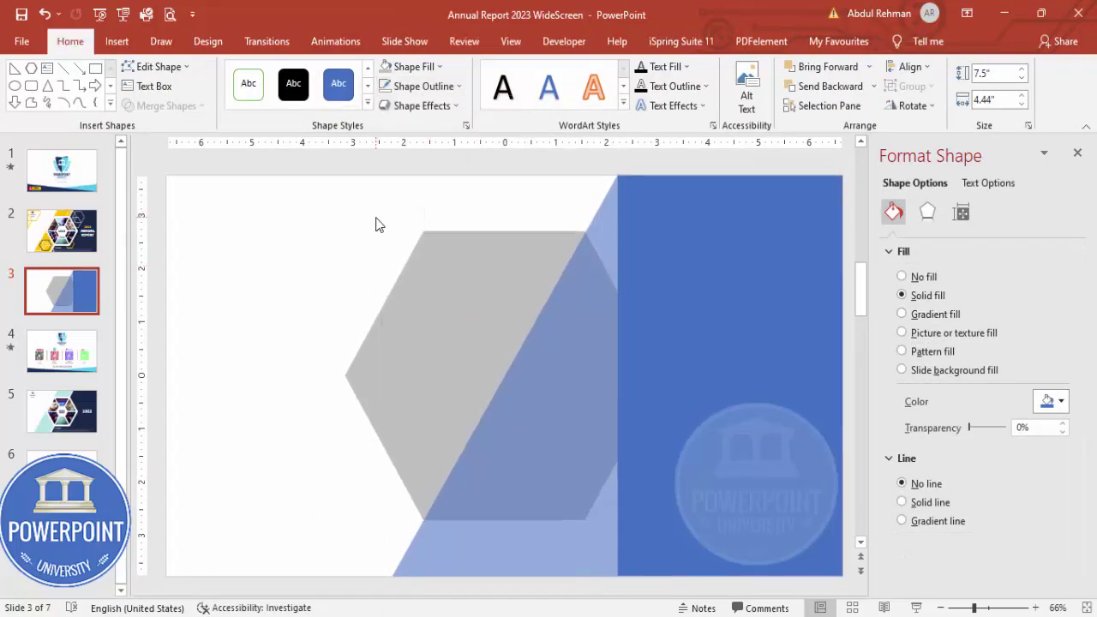
Union the triangle and rectangle into one shape and send it behind the hexagon.
{"action": "left_click", "coordinate": [531, 418]}
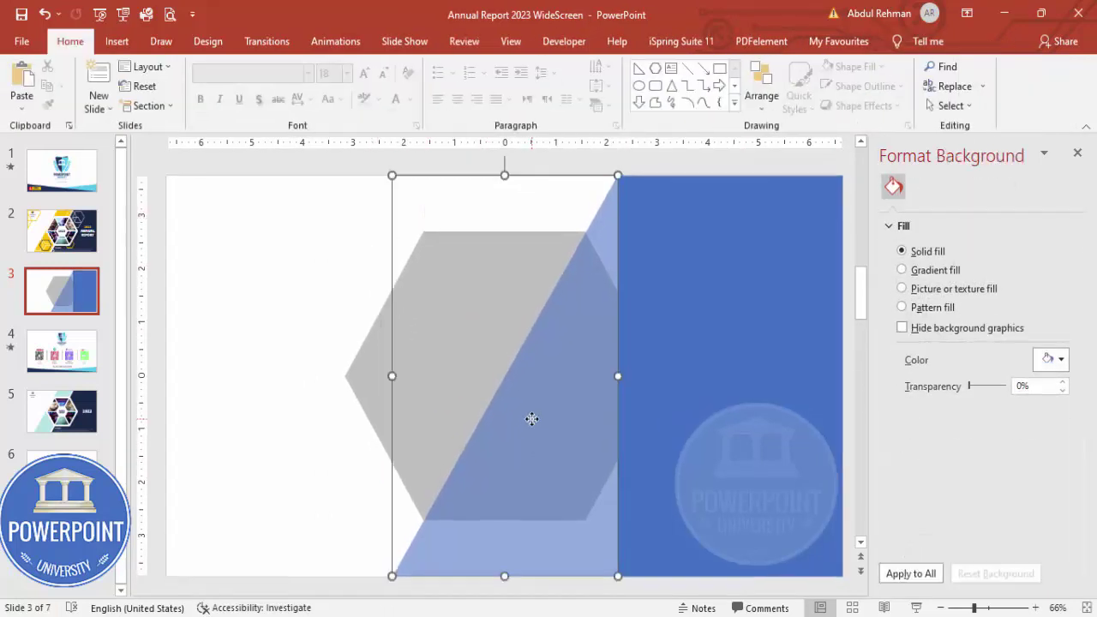
{"action": "left_click", "coordinate": [700, 343], "text": "shift"}
{"action": "left_click", "coordinate": [163, 105]}
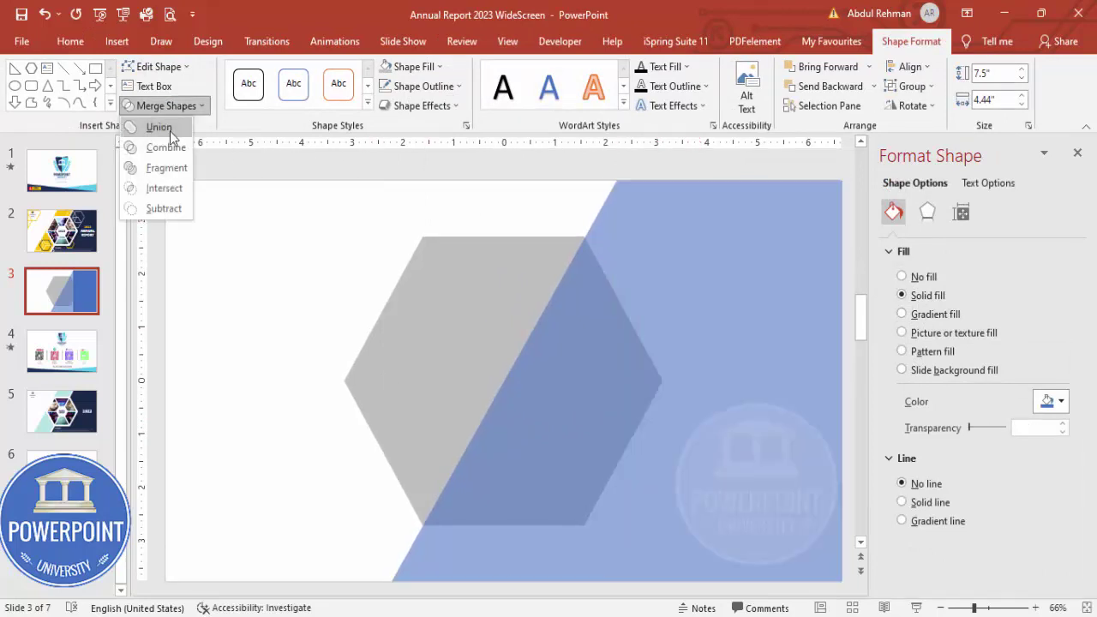
{"action": "left_click", "coordinate": [169, 131]}
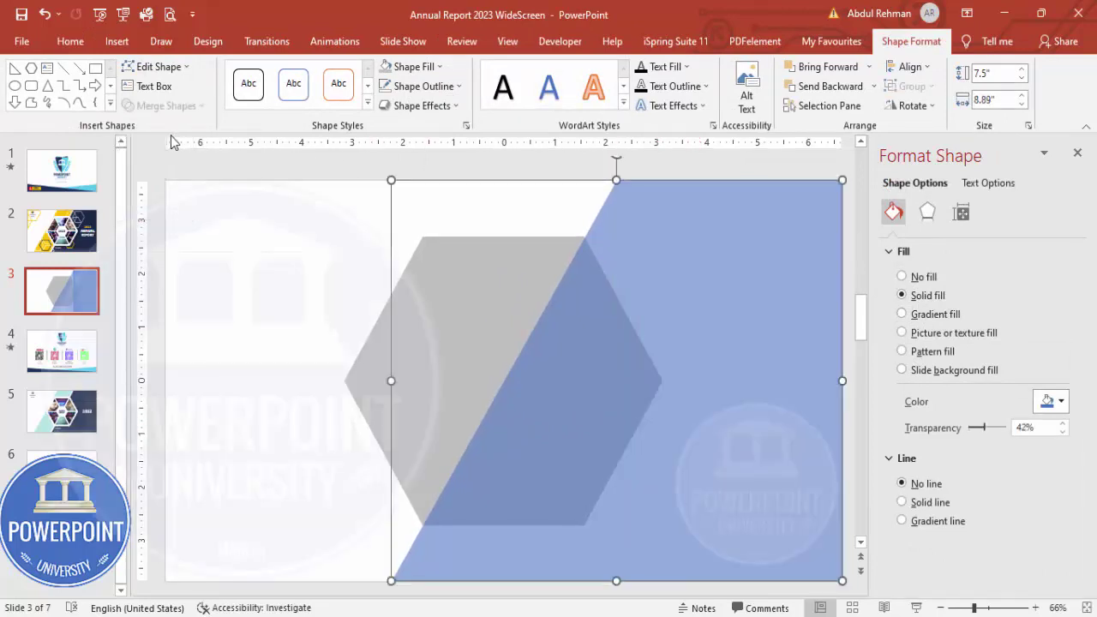
{"action": "left_click", "coordinate": [873, 85]}
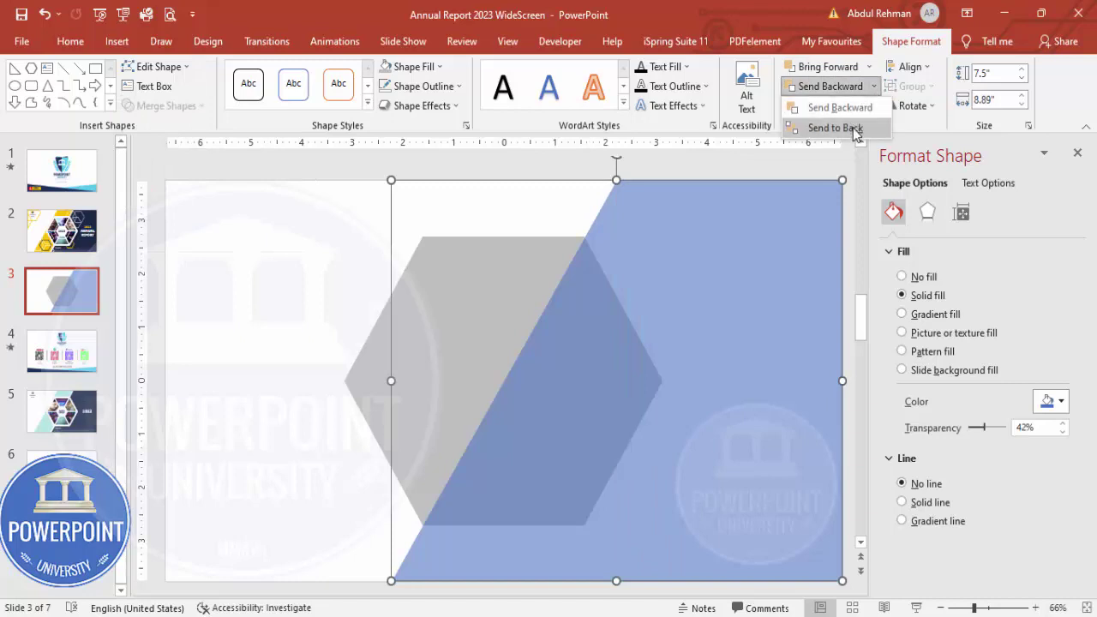
{"action": "left_click", "coordinate": [827, 126]}
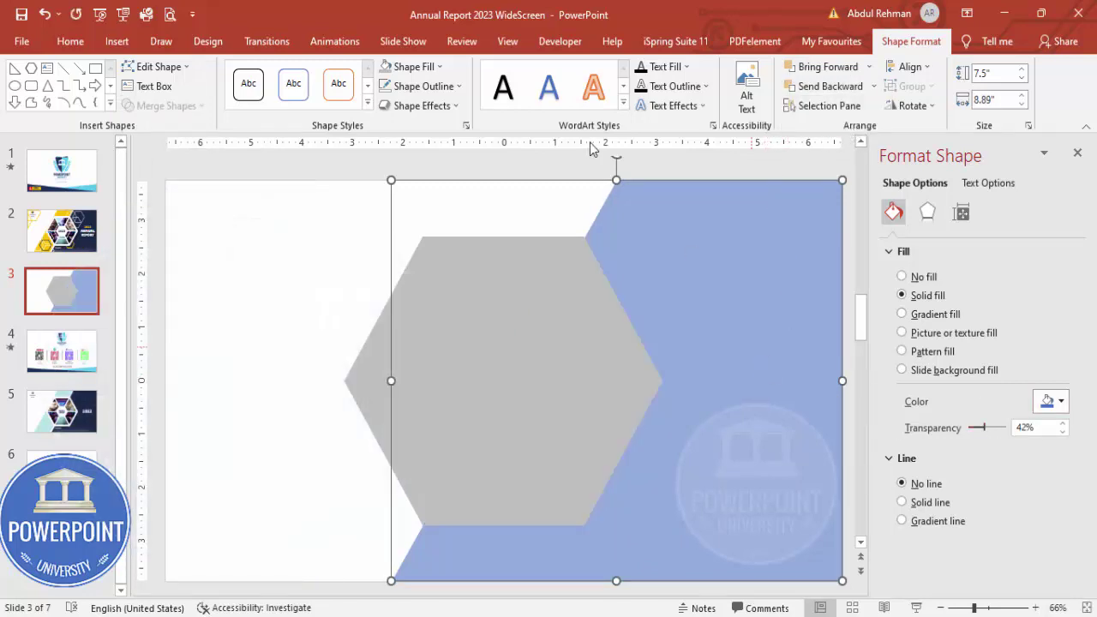
Fill the merged shape dark navy and make it fully opaque at 0% transparency.
{"action": "left_click", "coordinate": [410, 66]}
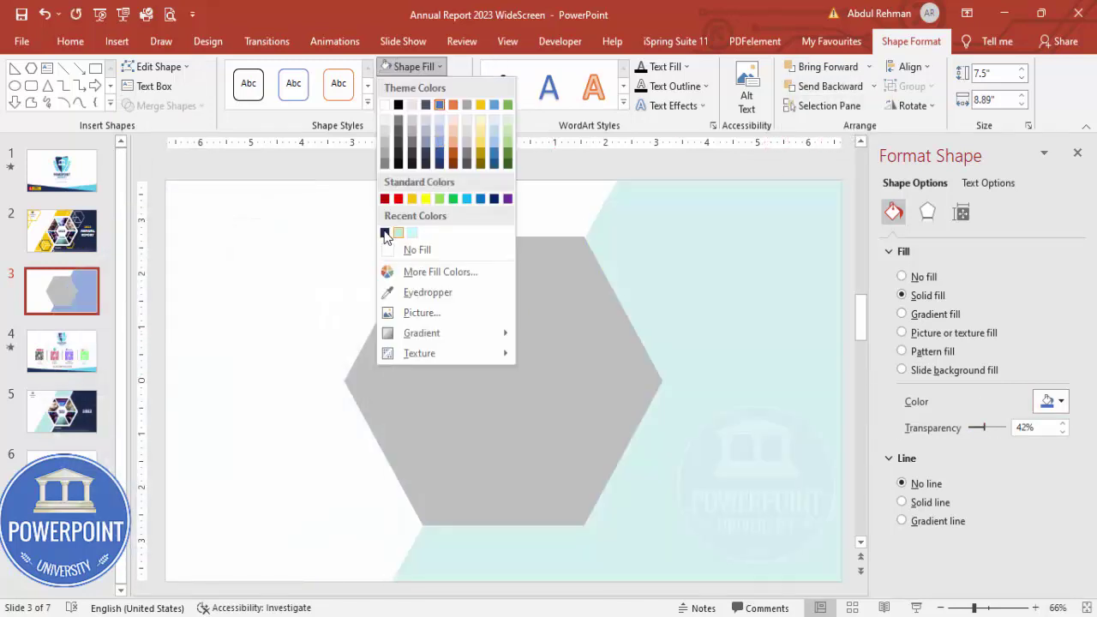
{"action": "left_click", "coordinate": [384, 233]}
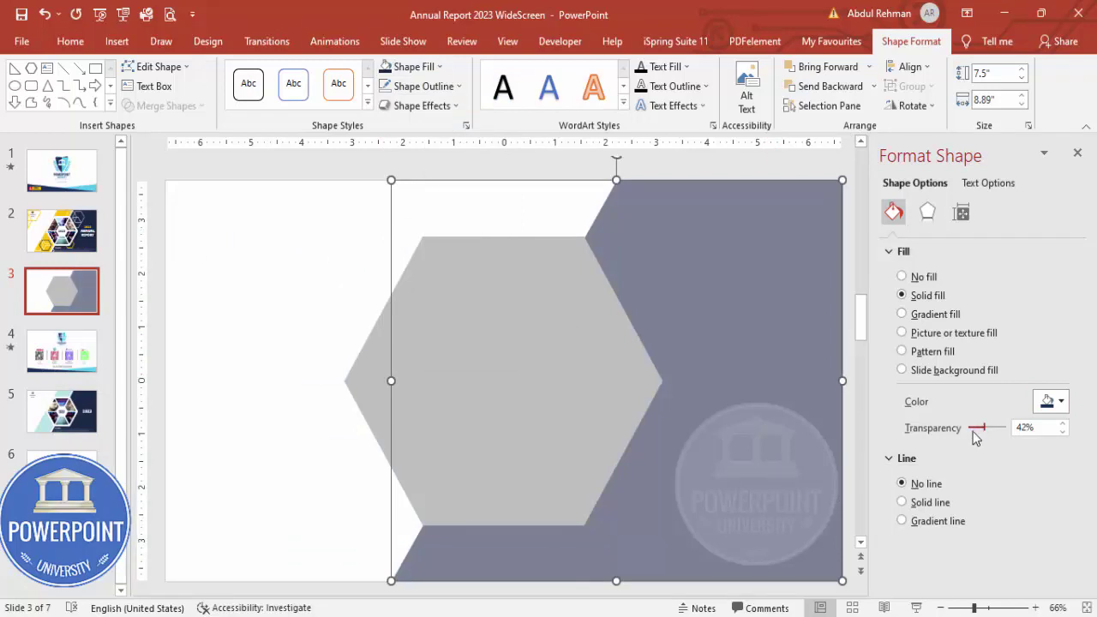
{"action": "left_click_drag", "start_coordinate": [974, 437], "coordinate": [963, 432]}
{"action": "left_click", "coordinate": [342, 260]}
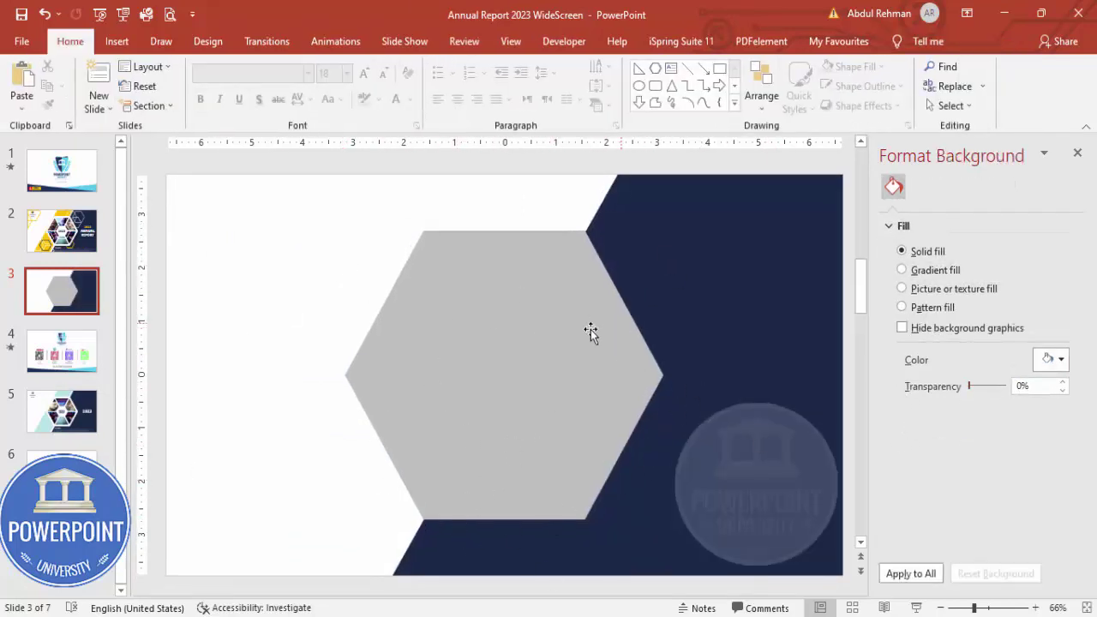
Fill the hexagon copy a darker grey, shrink it, and centre it on the slide.
{"action": "left_click", "coordinate": [484, 303]}
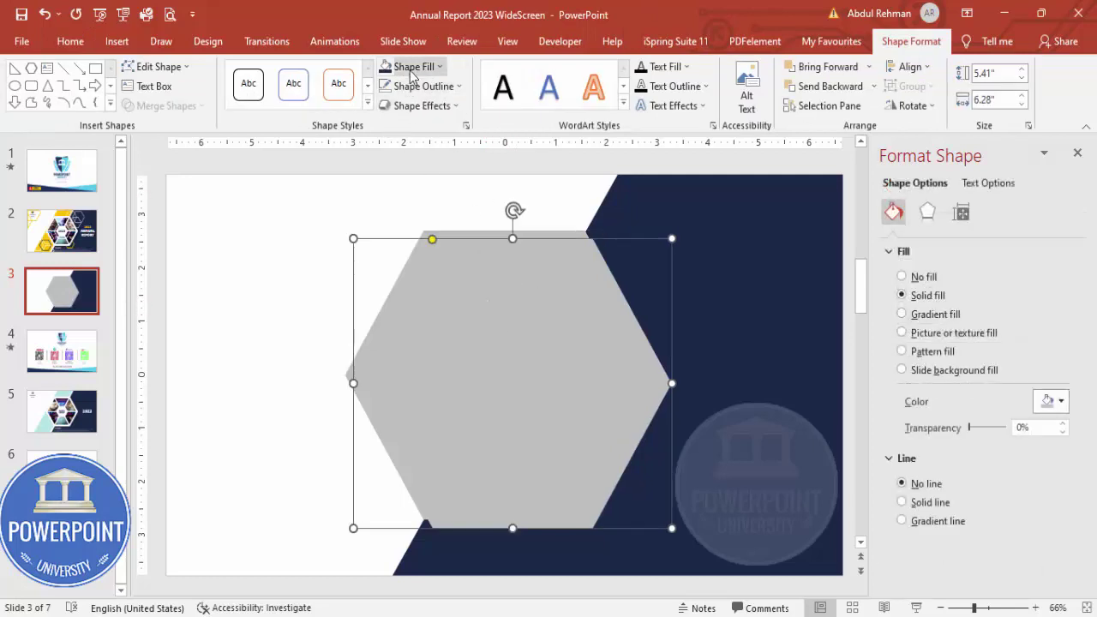
{"action": "left_click", "coordinate": [382, 67]}
{"action": "left_click", "coordinate": [384, 147]}
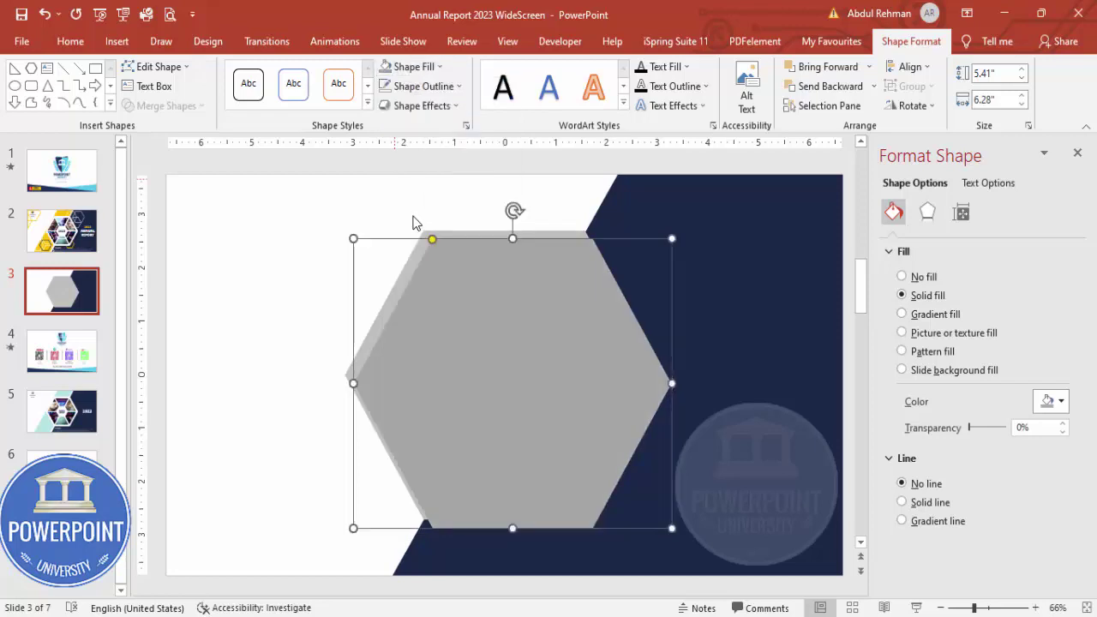
{"action": "left_click_drag", "start_coordinate": [355, 239], "coordinate": [377, 259]}
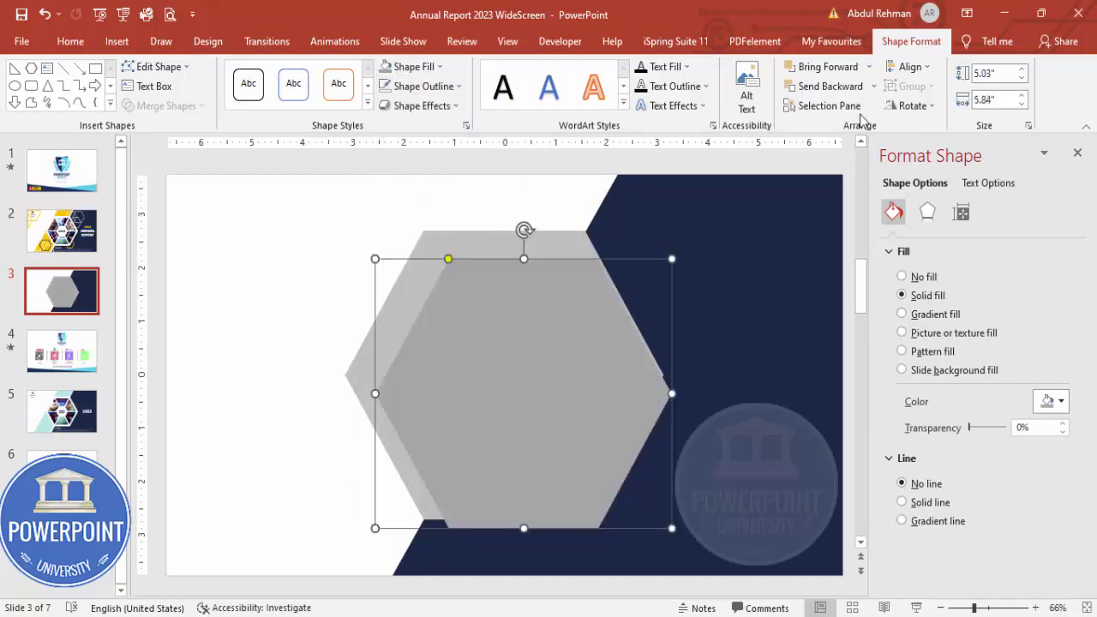
{"action": "left_click", "coordinate": [909, 66]}
{"action": "left_click", "coordinate": [915, 105]}
{"action": "left_click", "coordinate": [907, 75]}
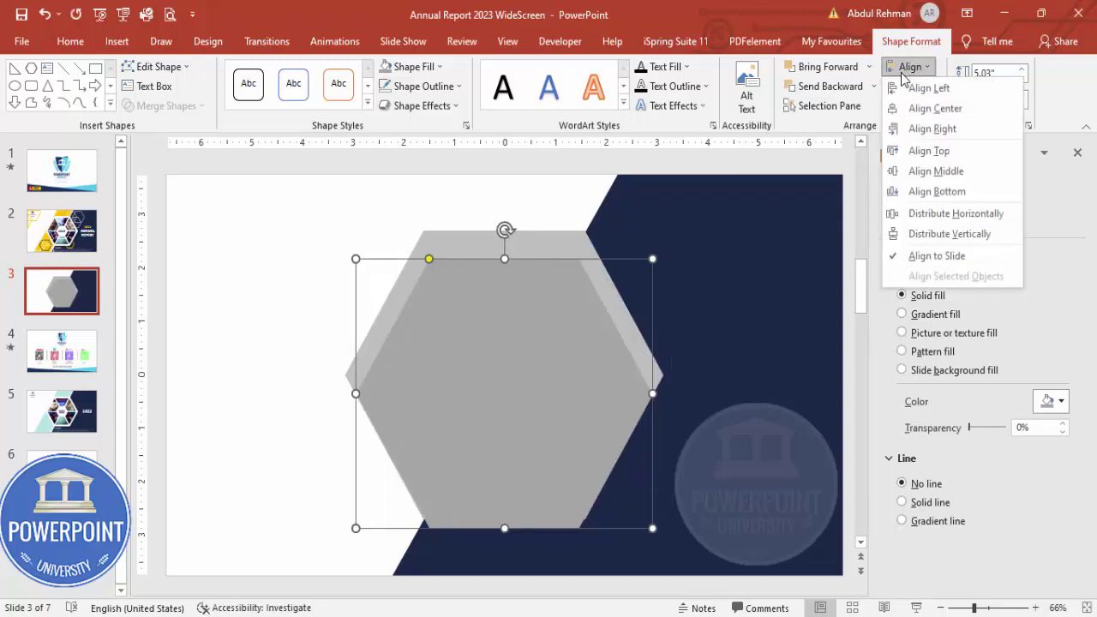
{"action": "left_click", "coordinate": [949, 169]}
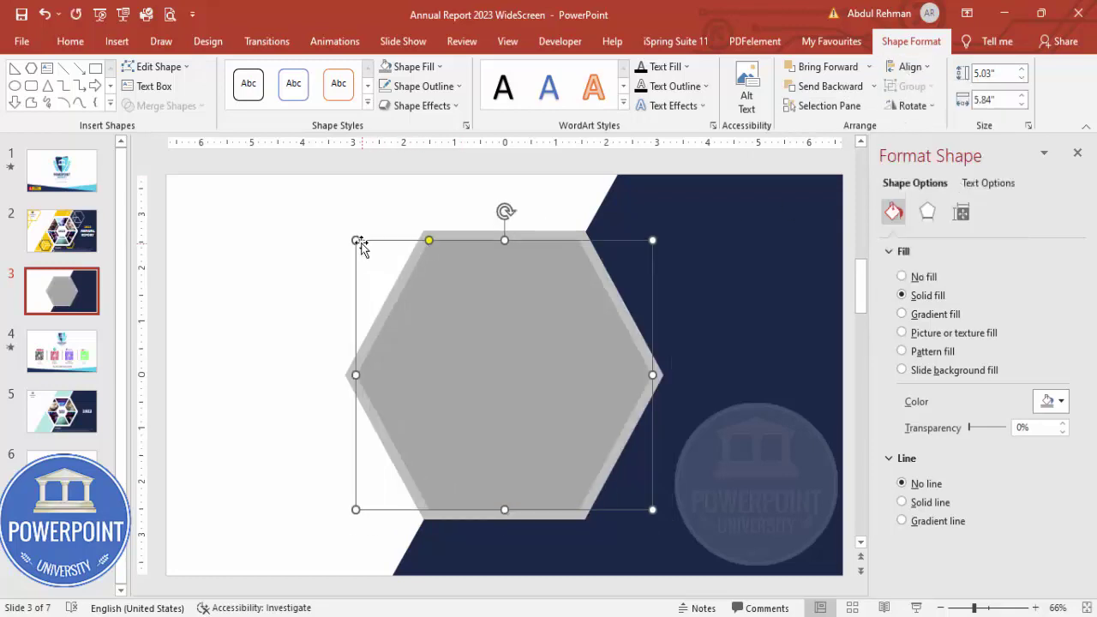
Shrink the darker hexagon a little more and re-centre it horizontally and vertically.
{"action": "left_click_drag", "start_coordinate": [355, 240], "coordinate": [369, 251]}
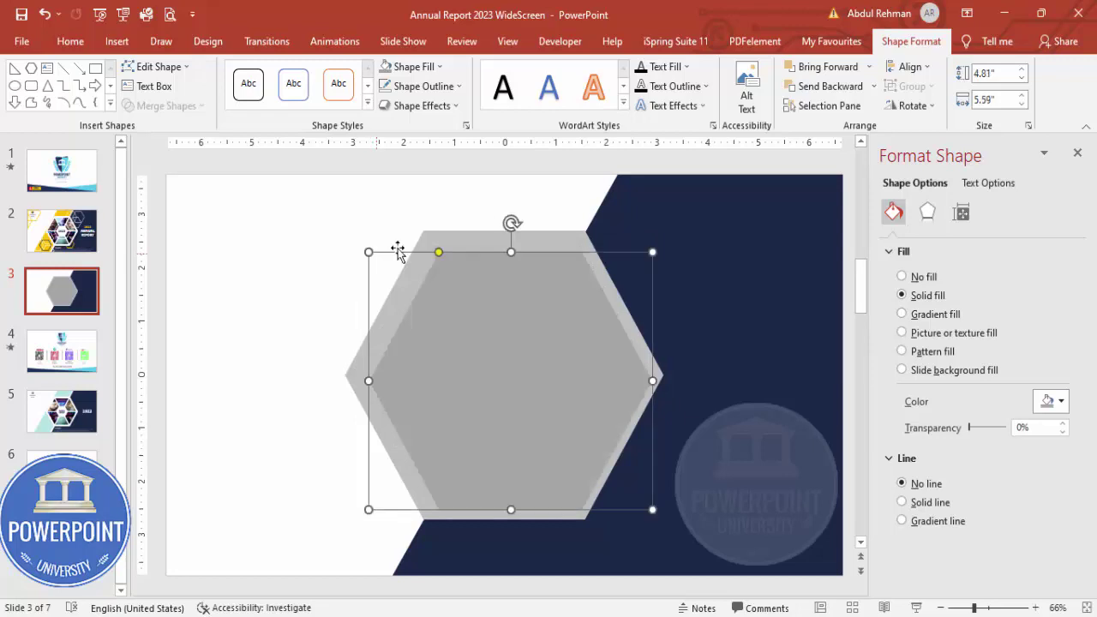
{"action": "left_click", "coordinate": [908, 67]}
{"action": "left_click", "coordinate": [915, 105]}
{"action": "left_click", "coordinate": [907, 68]}
{"action": "left_click", "coordinate": [943, 170]}
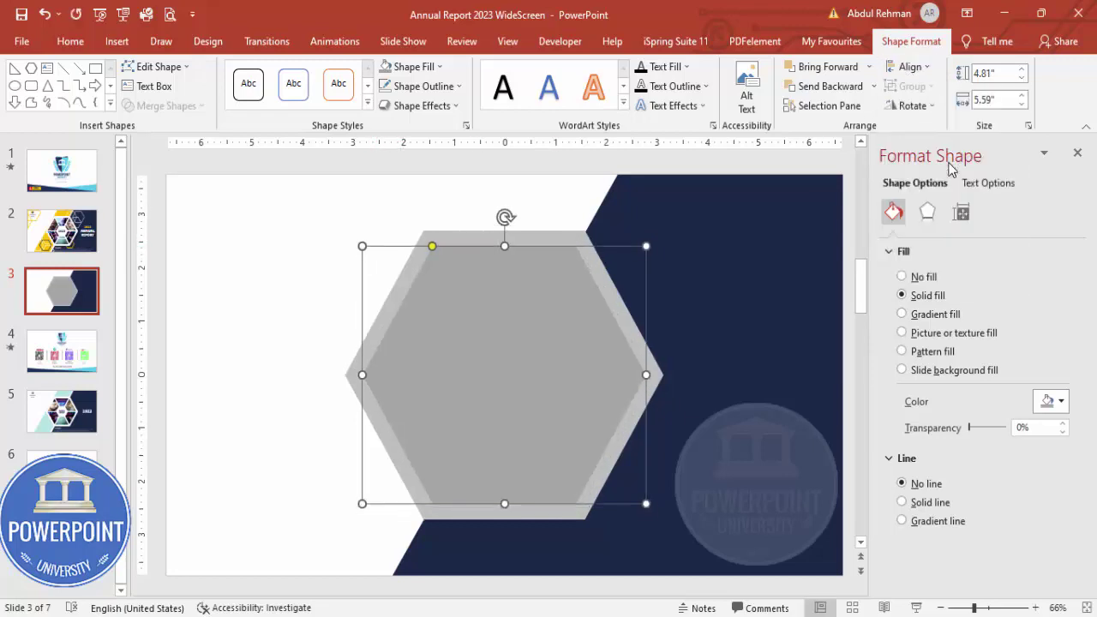
{"action": "left_click", "coordinate": [298, 251]}
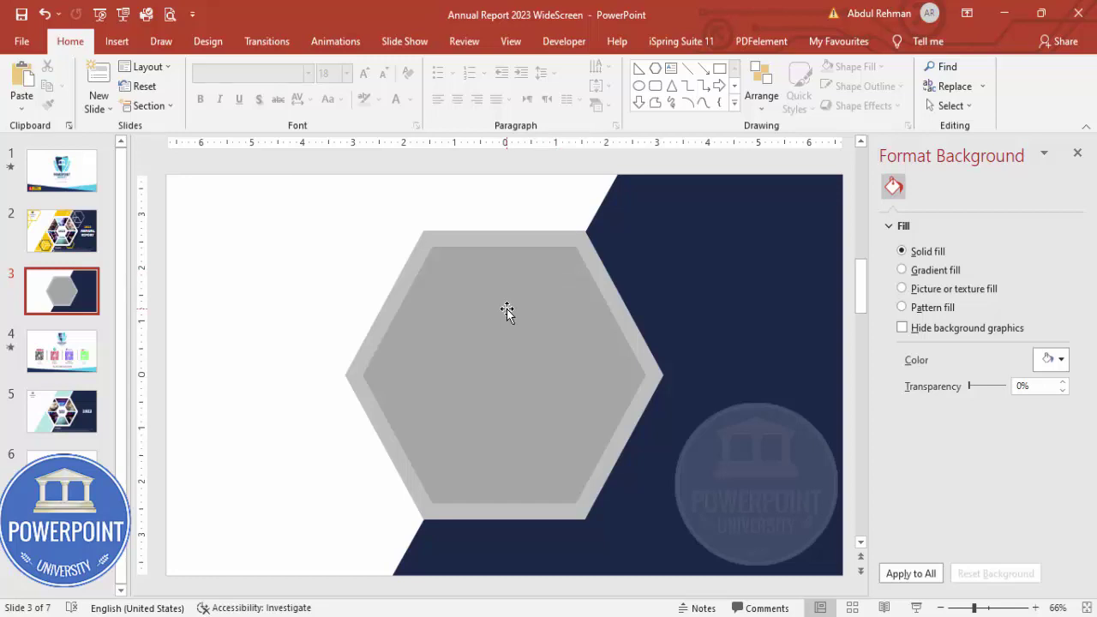
Draw a narrow full-height rectangle bar with no outline and 60% transparency.
{"action": "left_click", "coordinate": [116, 41]}
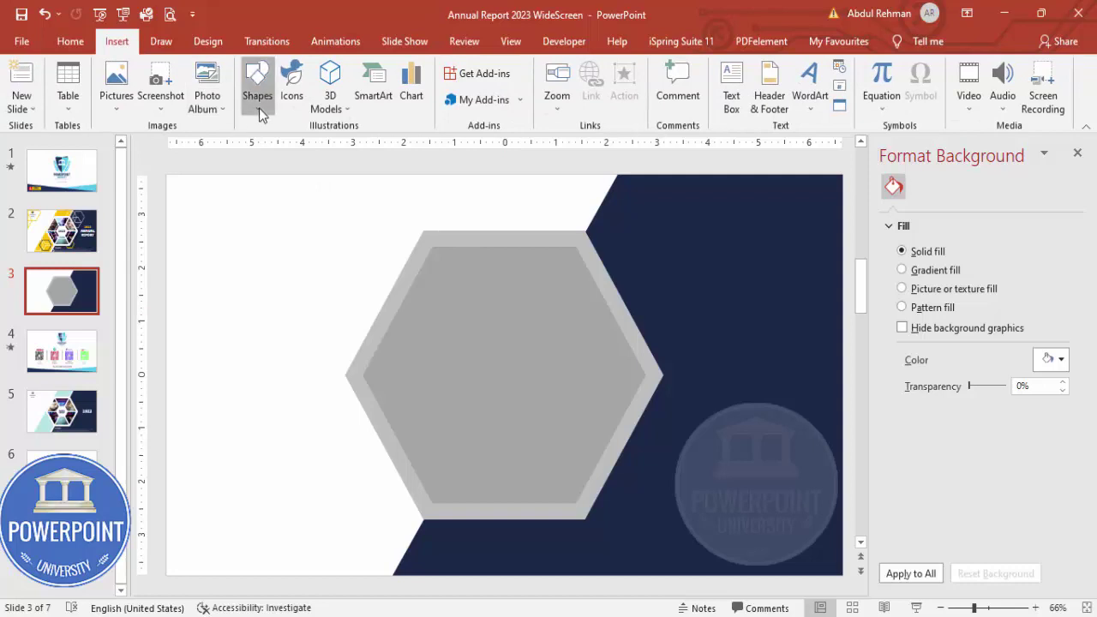
{"action": "left_click", "coordinate": [258, 96]}
{"action": "left_click", "coordinate": [250, 229]}
{"action": "left_click_drag", "start_coordinate": [274, 176], "coordinate": [288, 577]}
{"action": "left_click", "coordinate": [426, 86]}
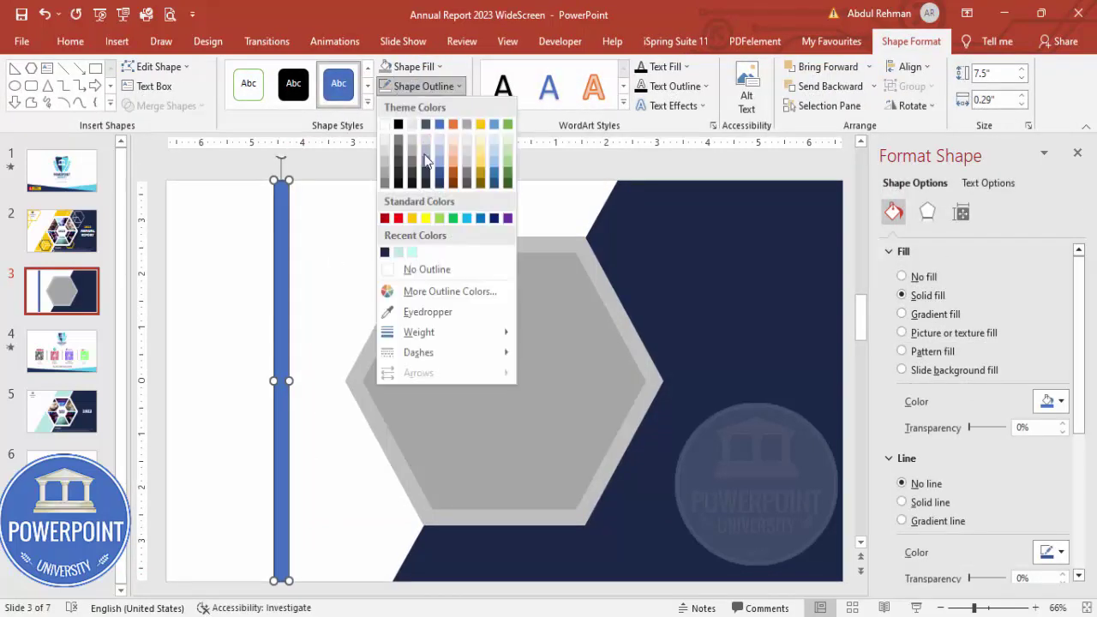
{"action": "left_click", "coordinate": [430, 266]}
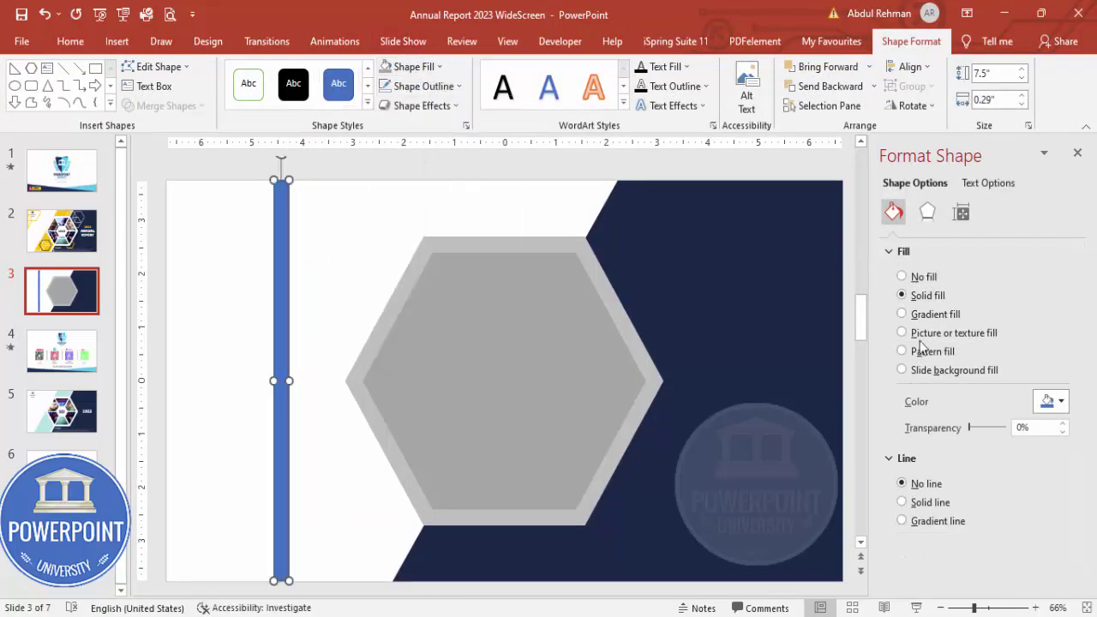
{"action": "left_click_drag", "start_coordinate": [971, 430], "coordinate": [994, 435]}
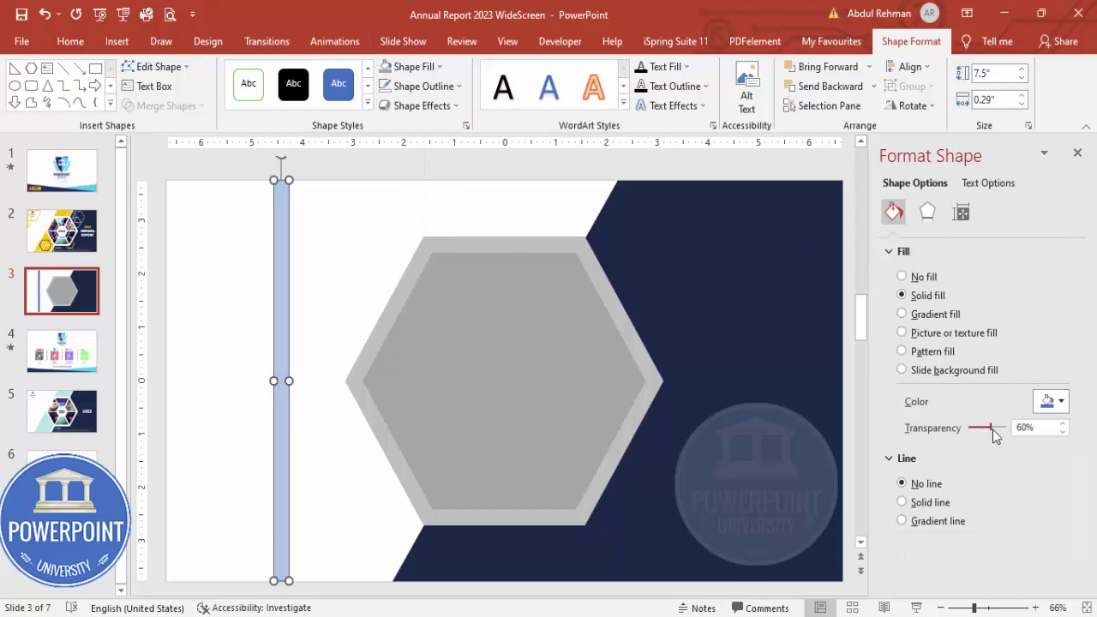
Align the bar to the slide's centre and middle.
{"action": "left_click", "coordinate": [910, 67]}
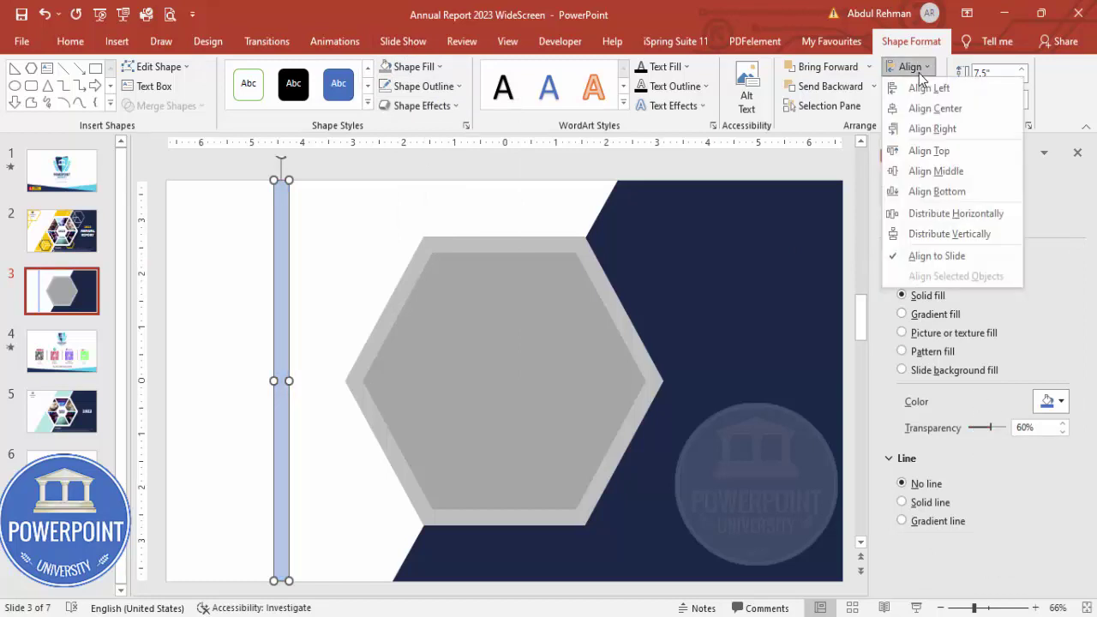
{"action": "left_click", "coordinate": [932, 112]}
{"action": "left_click", "coordinate": [909, 67]}
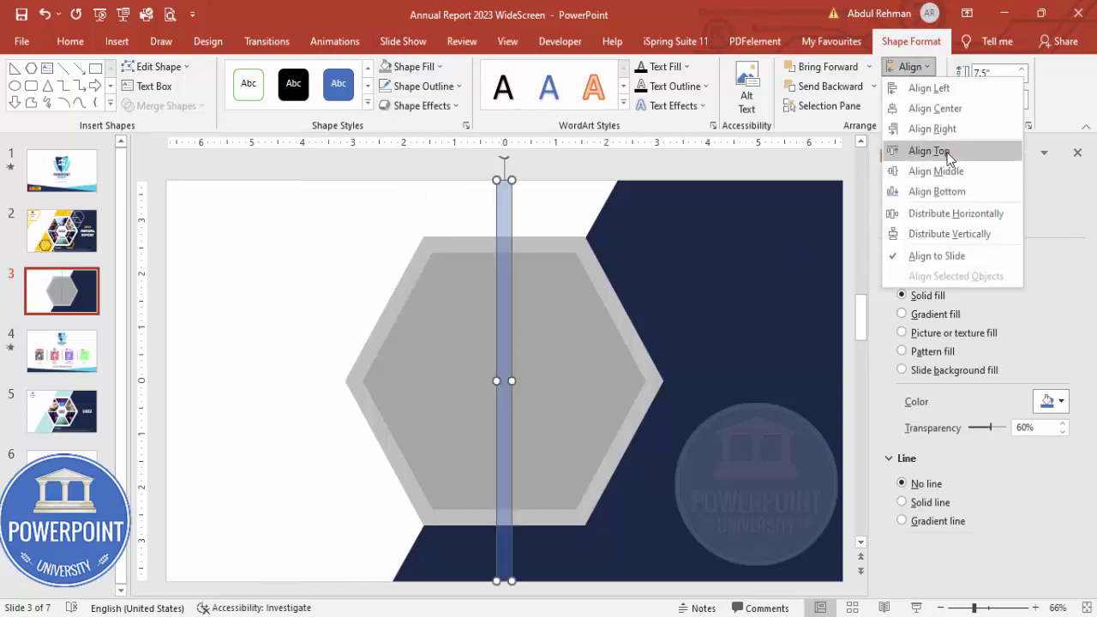
{"action": "left_click", "coordinate": [951, 171]}
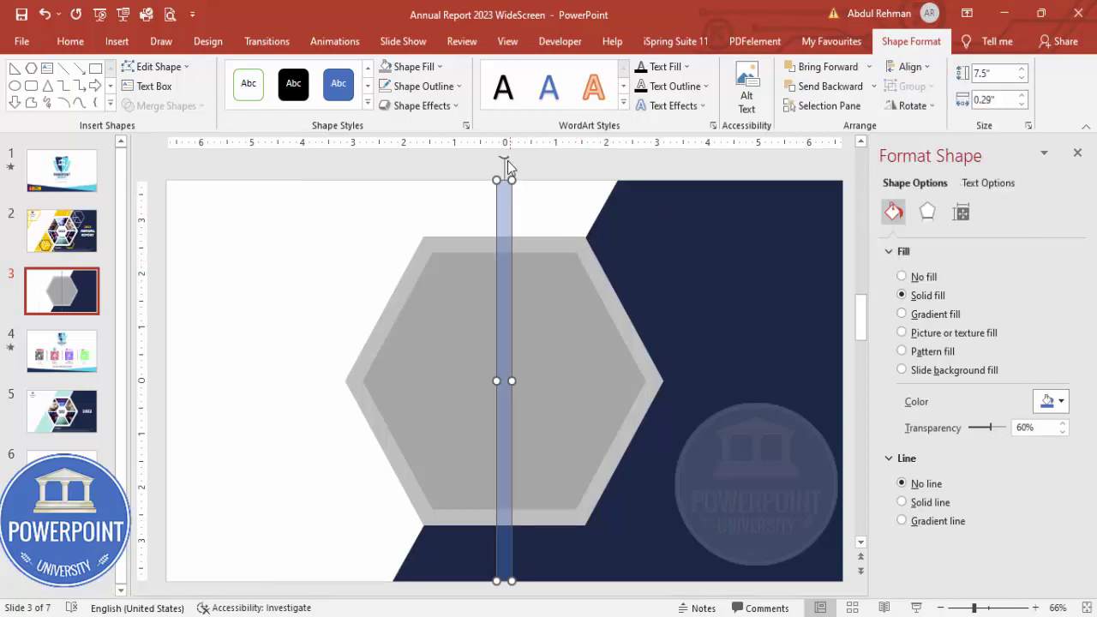
Rotate the bar into a diagonal and centre it horizontally and vertically on the slide.
{"action": "left_click_drag", "start_coordinate": [504, 155], "coordinate": [618, 183]}
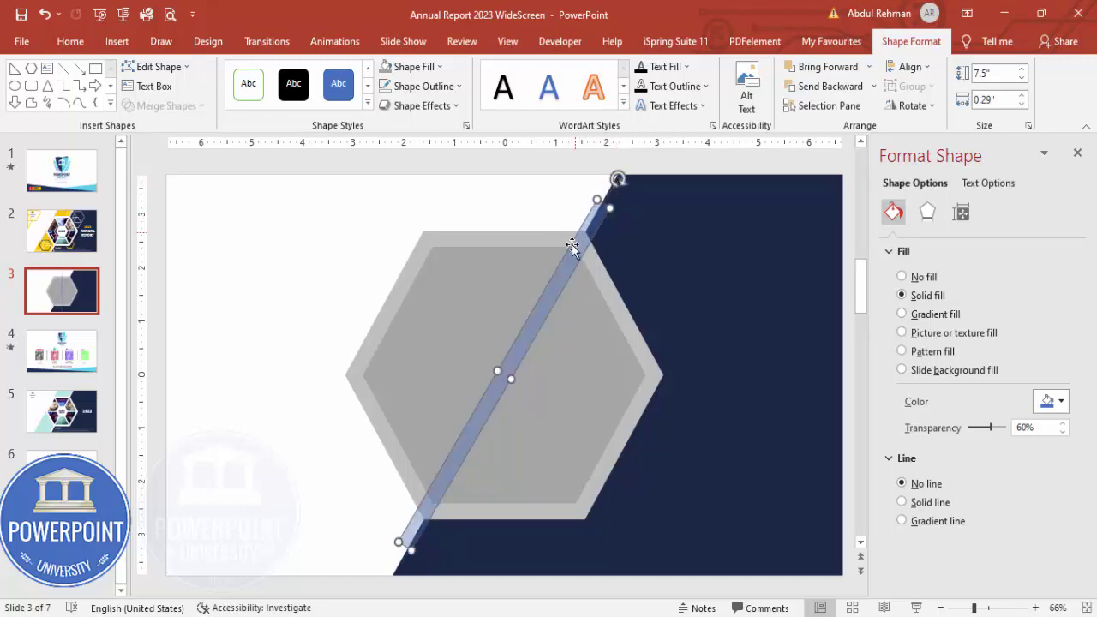
{"action": "key", "text": "ctrl+z"}
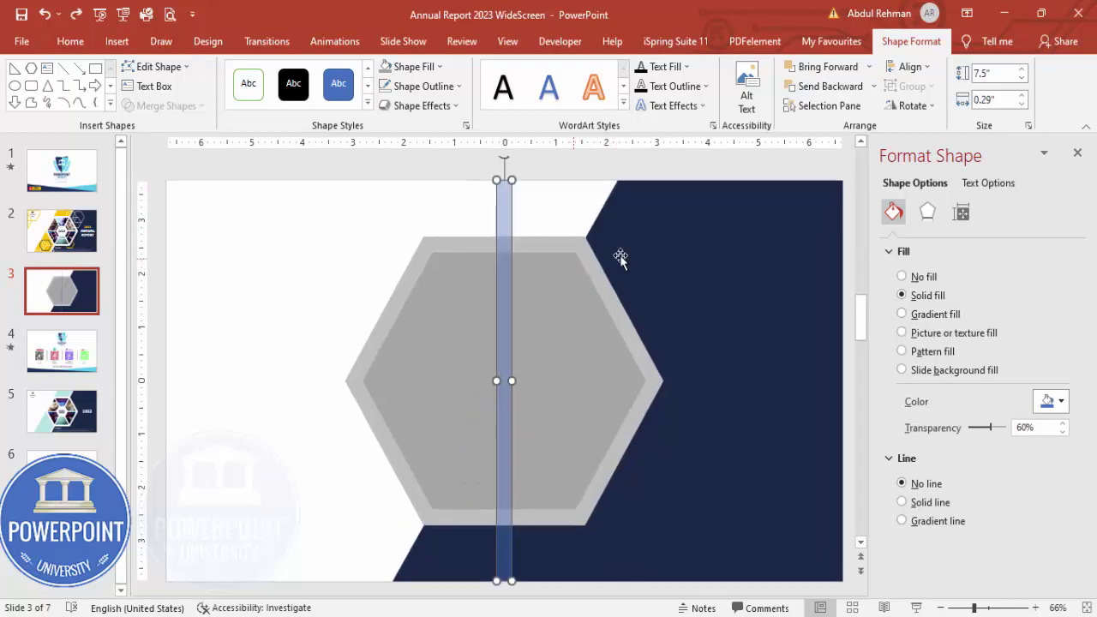
{"action": "key", "text": "ctrl+y"}
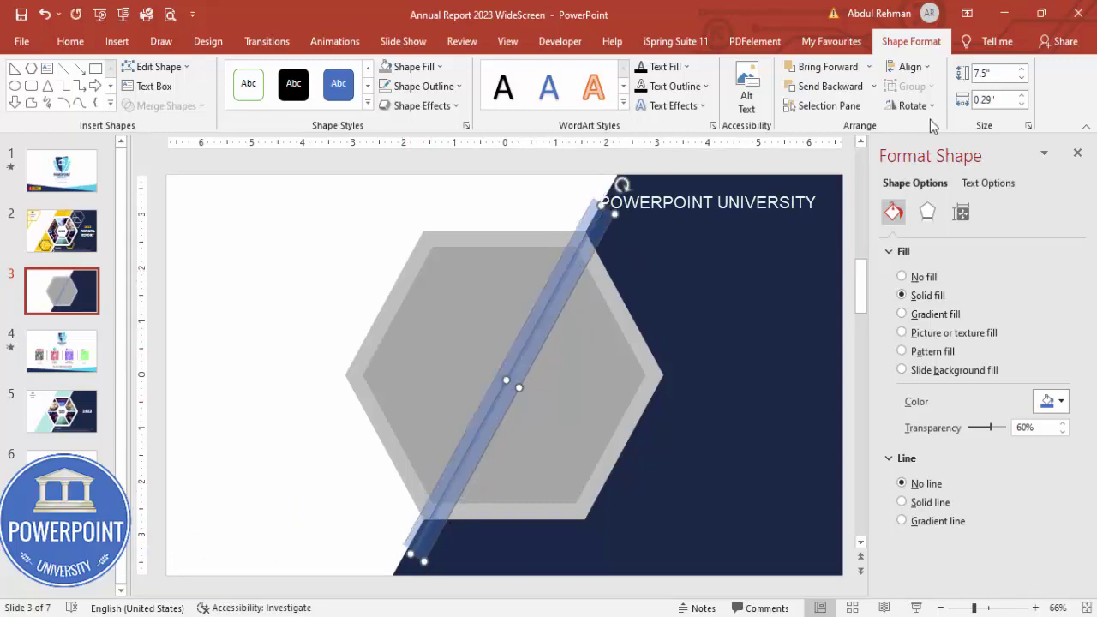
{"action": "left_click", "coordinate": [909, 66]}
{"action": "left_click", "coordinate": [921, 88]}
{"action": "left_click", "coordinate": [917, 73]}
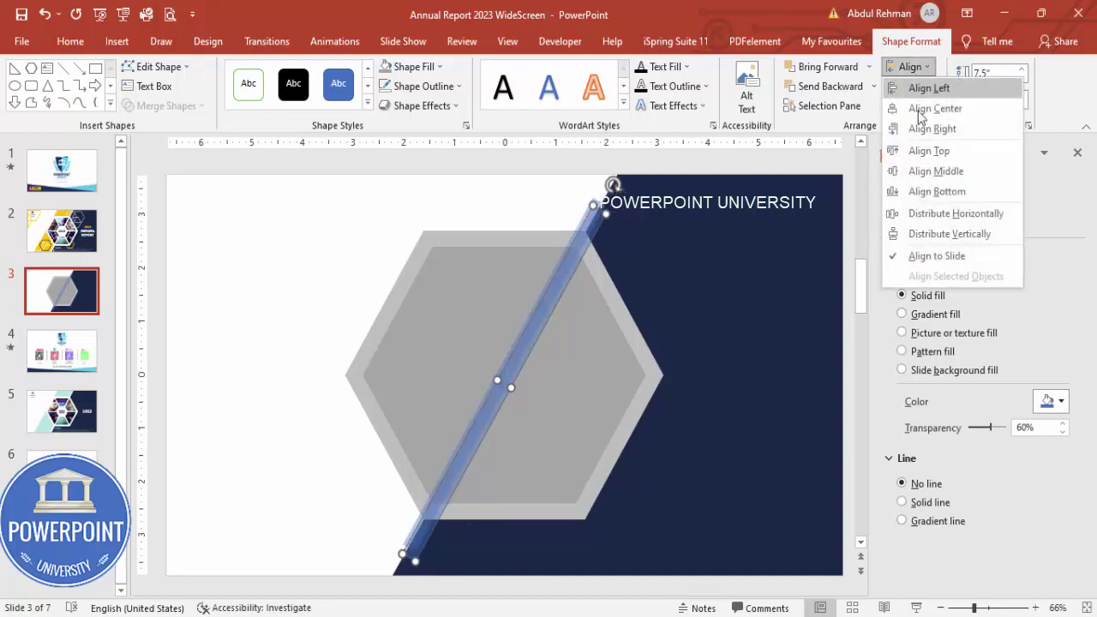
{"action": "left_click", "coordinate": [907, 173]}
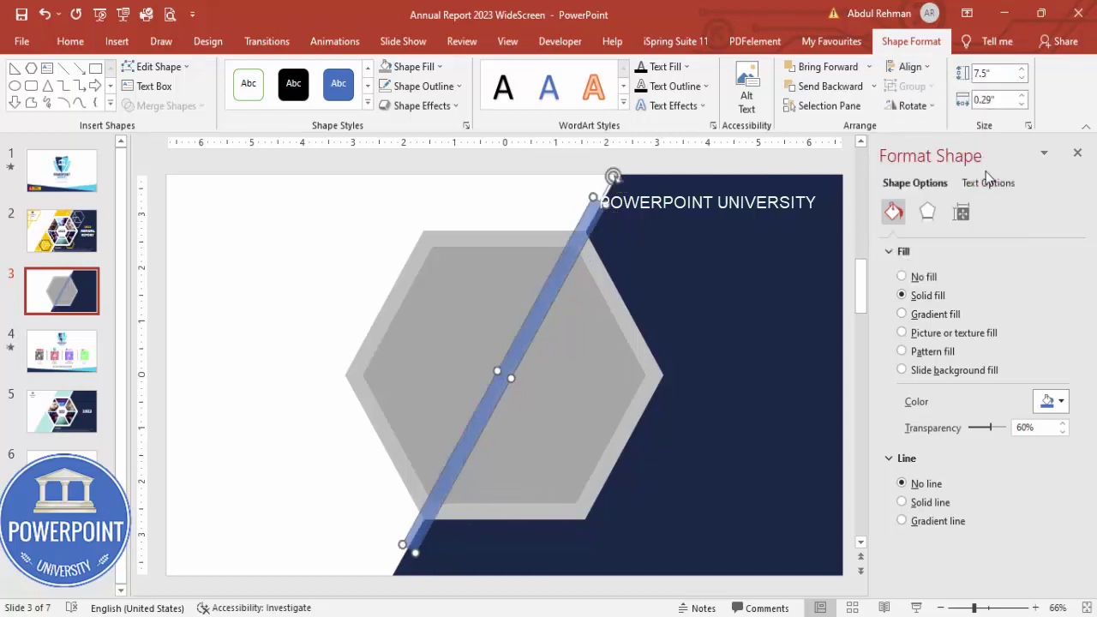
Duplicate the bar twice, rotating copies to horizontal and the opposite diagonal.
{"action": "key", "text": "ctrl+c"}
{"action": "key", "text": "ctrl+v"}
{"action": "key", "text": "alt+Right"}
{"action": "key", "text": "alt+Right"}
{"action": "key", "text": "alt+Right"}
{"action": "key", "text": "alt+Right"}
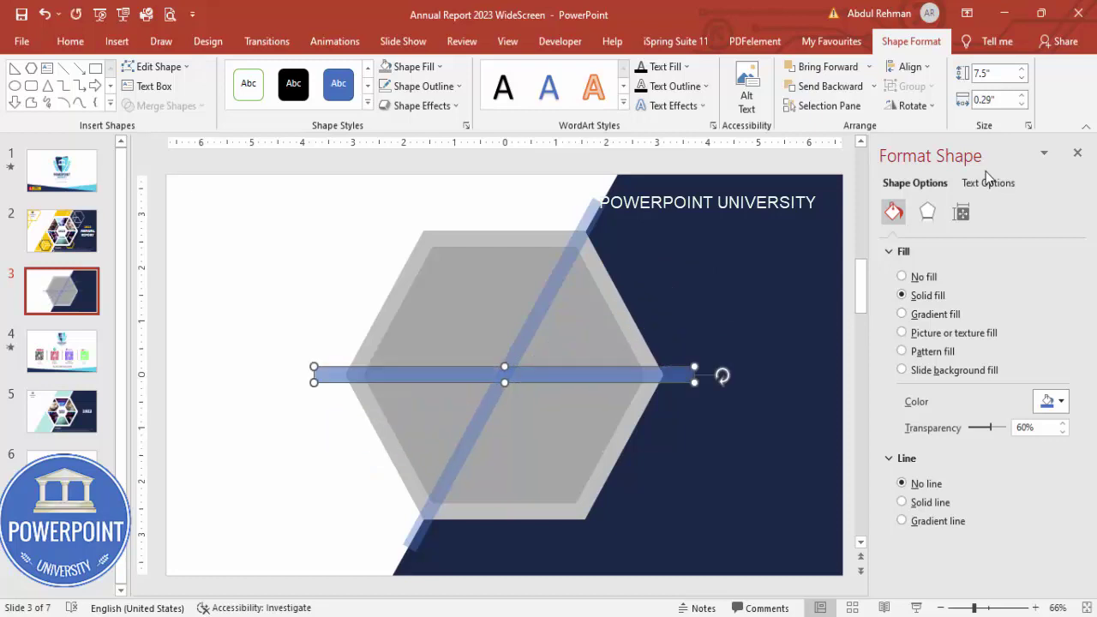
{"action": "key", "text": "ctrl+c"}
{"action": "key", "text": "ctrl+v"}
{"action": "key", "text": "alt+Right"}
{"action": "key", "text": "alt+Right"}
{"action": "key", "text": "alt+Right"}
{"action": "key", "text": "alt+Right"}
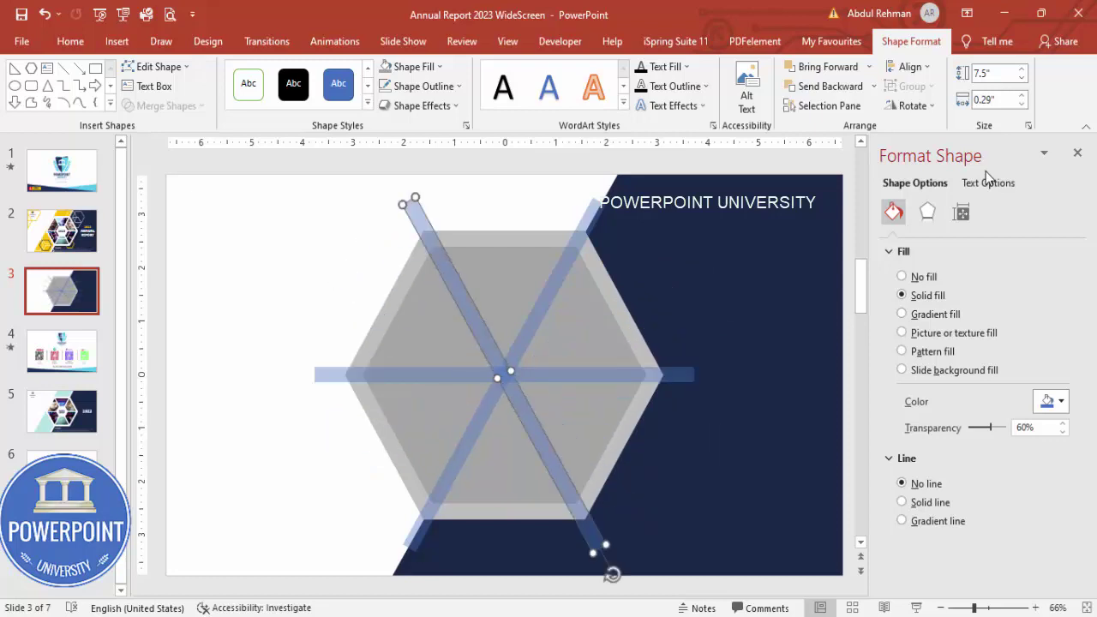
Select the inner grey hexagon together with all three bars.
{"action": "left_click", "coordinate": [325, 260]}
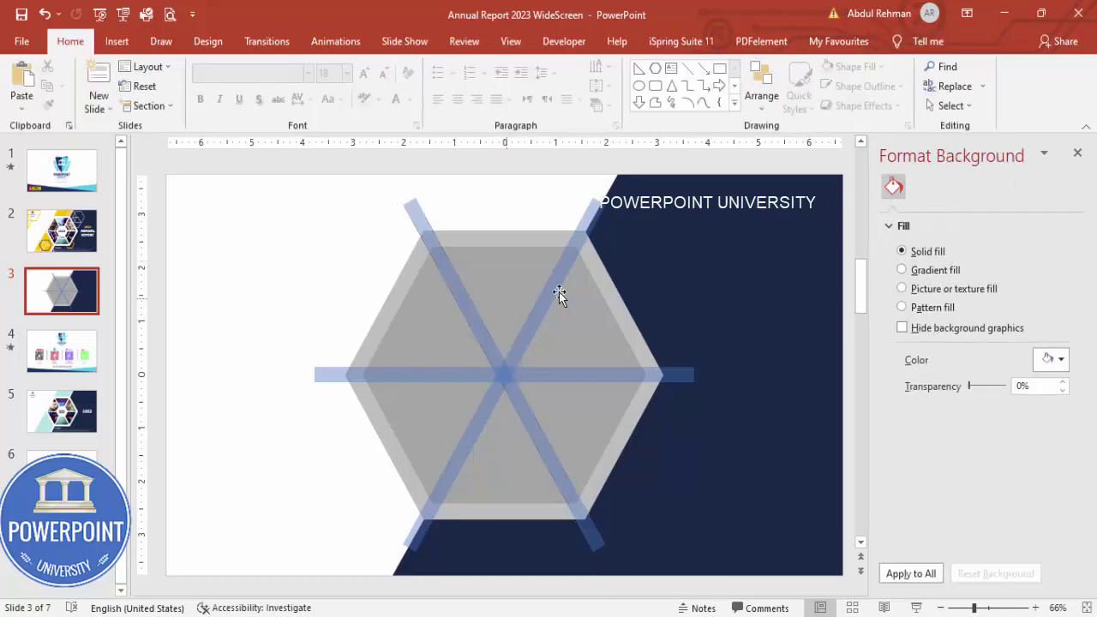
{"action": "left_click", "coordinate": [520, 276]}
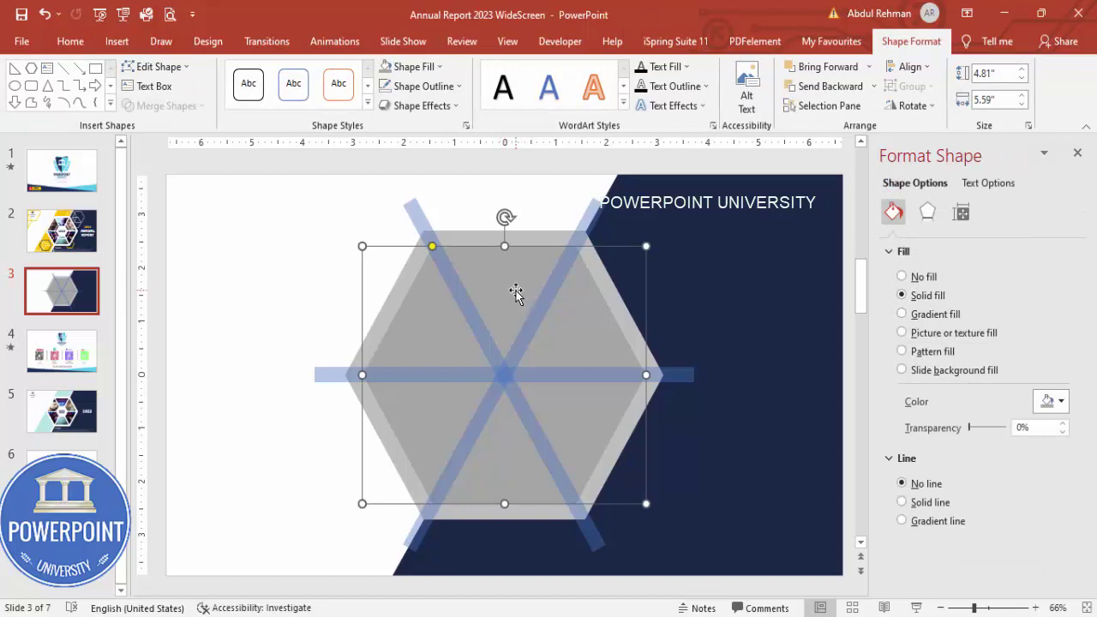
{"action": "left_click", "coordinate": [417, 218], "text": "shift"}
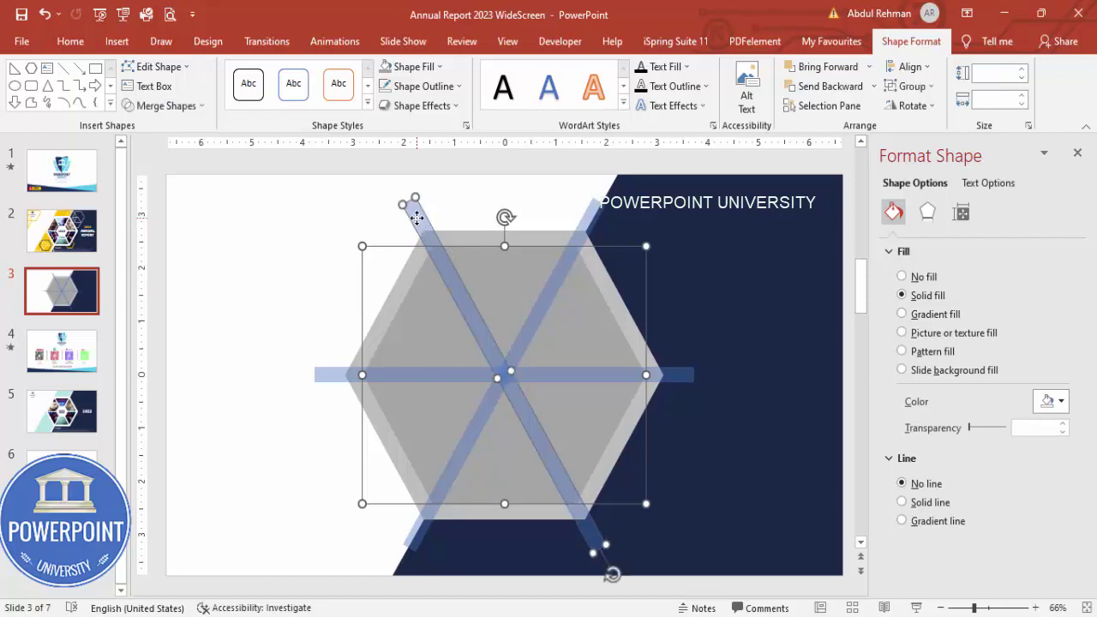
{"action": "left_click", "coordinate": [578, 223], "text": "shift"}
{"action": "left_click", "coordinate": [679, 377], "text": "shift"}
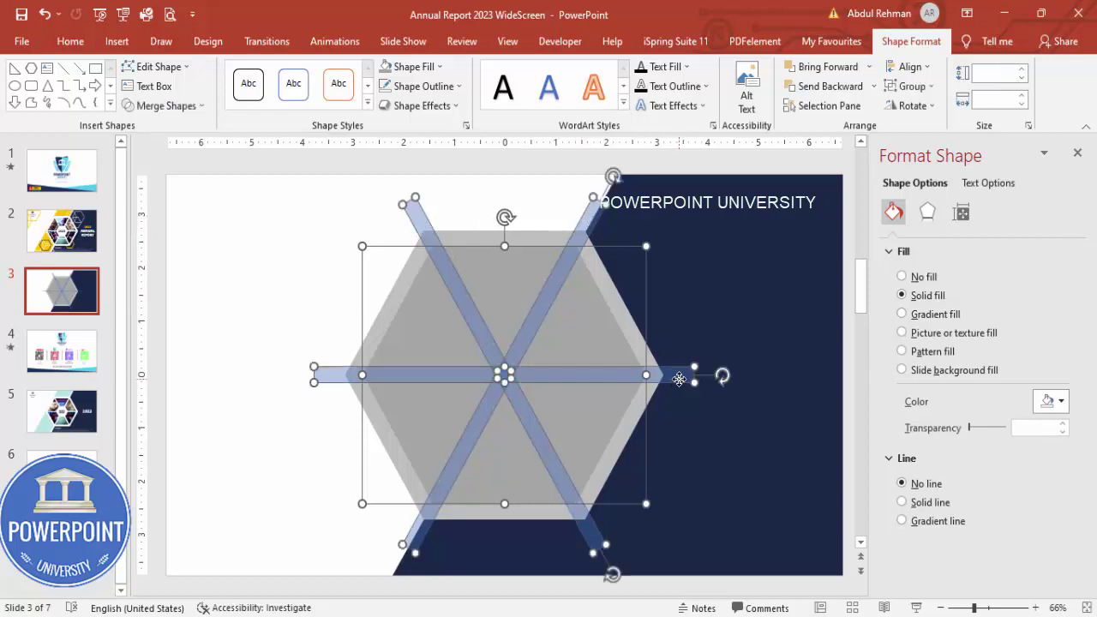
Fragment the inner hexagon and bars into separate pieces with Merge Shapes.
{"action": "left_click", "coordinate": [183, 108]}
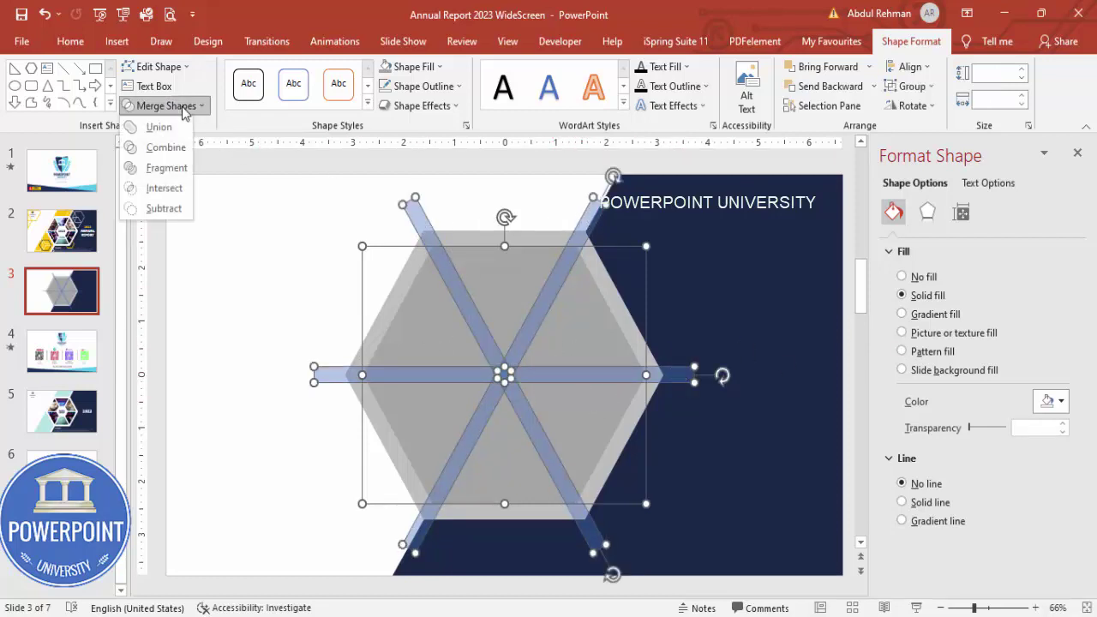
{"action": "left_click", "coordinate": [169, 168]}
{"action": "left_click", "coordinate": [346, 268]}
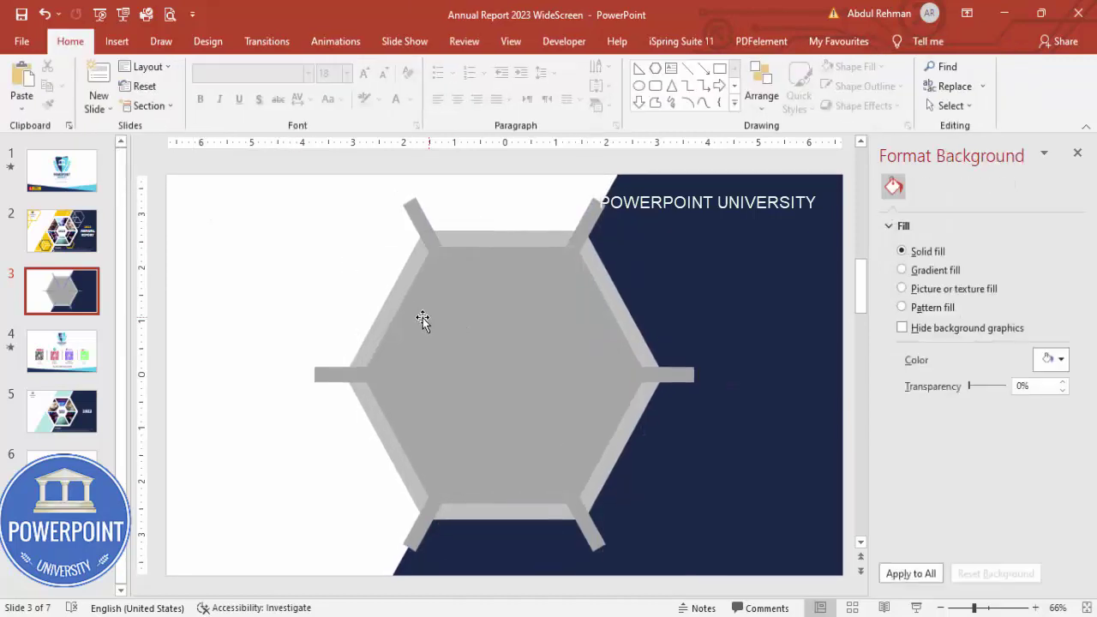
Delete the six bar fragments sticking out around the hexagon.
{"action": "left_click", "coordinate": [417, 210]}
{"action": "key", "text": "Delete"}
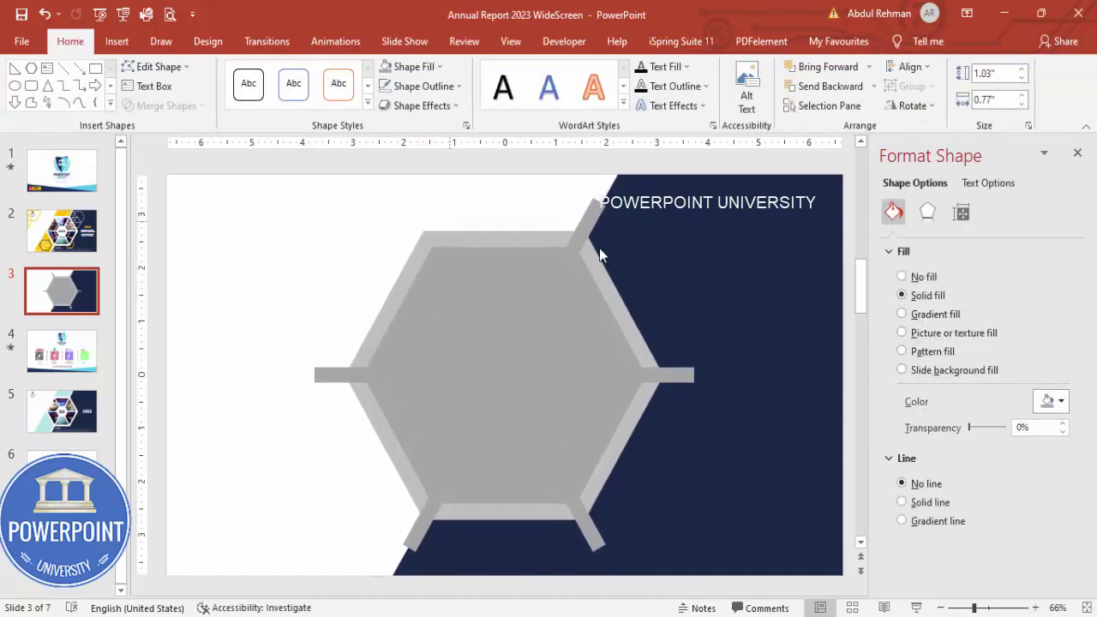
{"action": "left_click", "coordinate": [594, 217]}
{"action": "key", "text": "Delete"}
{"action": "left_click", "coordinate": [664, 377]}
{"action": "key", "text": "Delete"}
{"action": "left_click", "coordinate": [597, 539]}
{"action": "key", "text": "Delete"}
{"action": "left_click", "coordinate": [416, 537]}
{"action": "key", "text": "Delete"}
{"action": "left_click", "coordinate": [336, 374]}
{"action": "key", "text": "Delete"}
Remove the leftover bar pieces inside the hexagon, checking the result with undo and redo.
{"action": "left_click", "coordinate": [391, 373]}
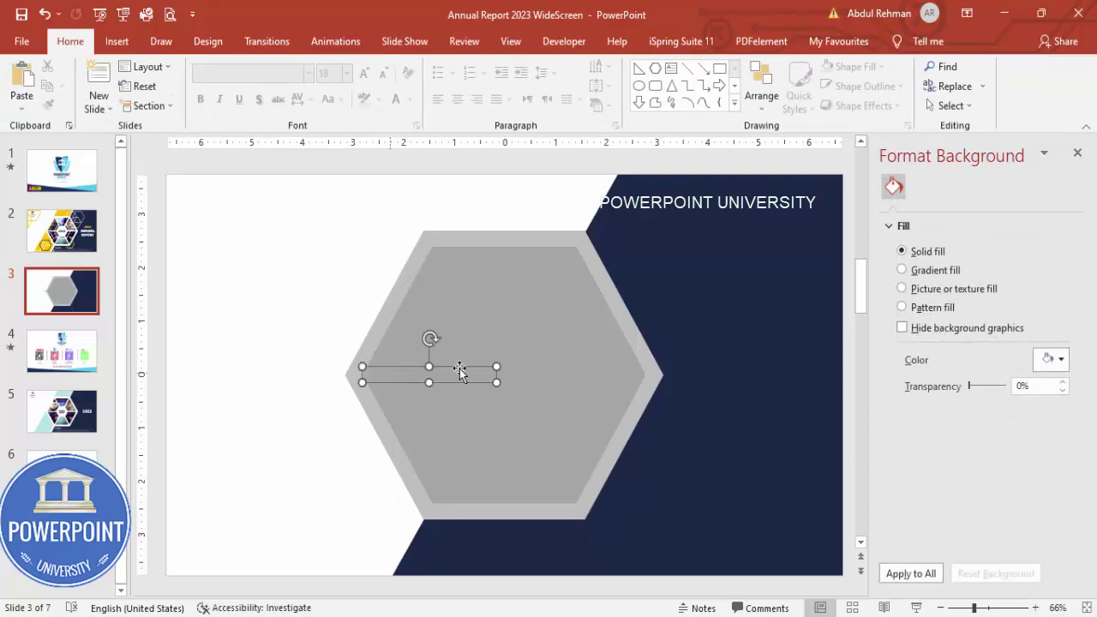
{"action": "left_click", "coordinate": [466, 304]}
{"action": "left_click", "coordinate": [490, 282]}
{"action": "left_click", "coordinate": [536, 306]}
{"action": "left_click", "coordinate": [536, 306]}
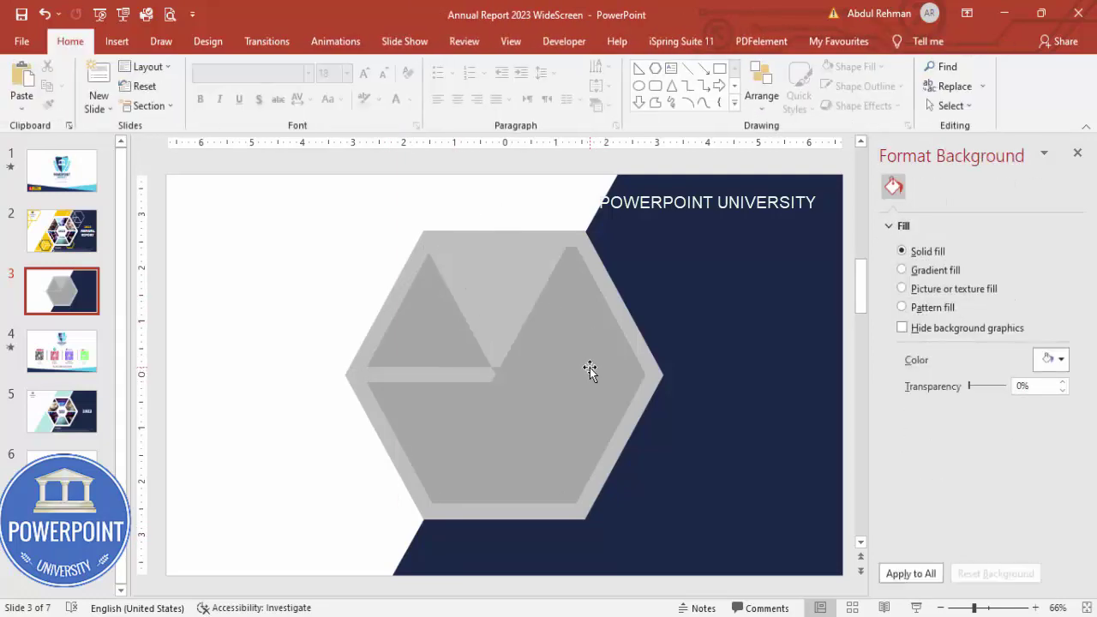
{"action": "key", "text": "ctrl+z"}
{"action": "left_click", "coordinate": [541, 303]}
{"action": "key", "text": "Delete"}
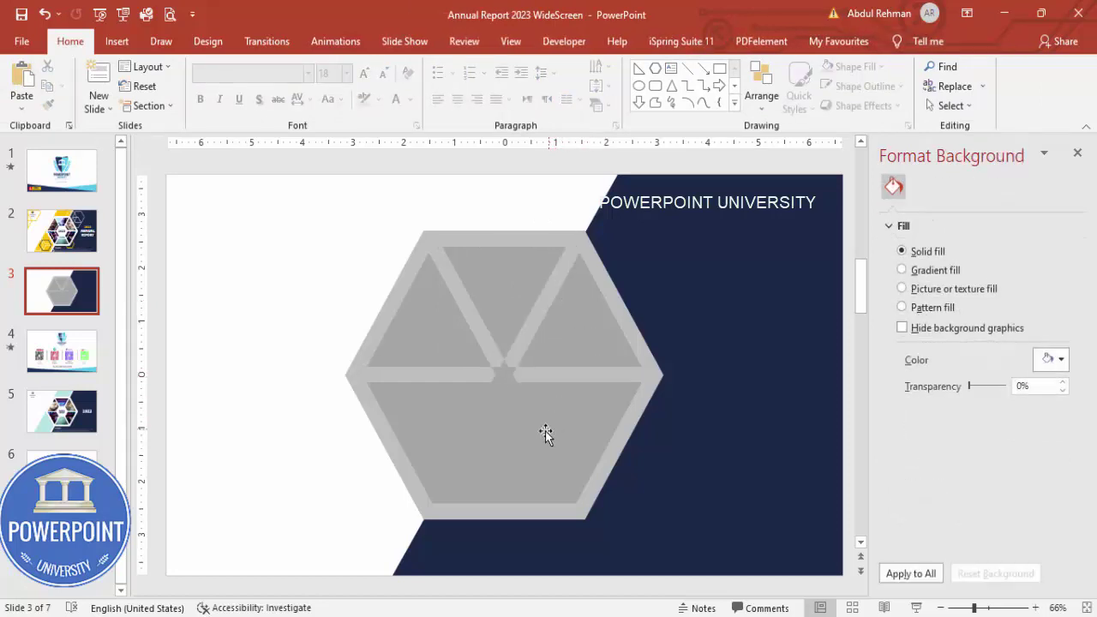
{"action": "key", "text": "ctrl+z"}
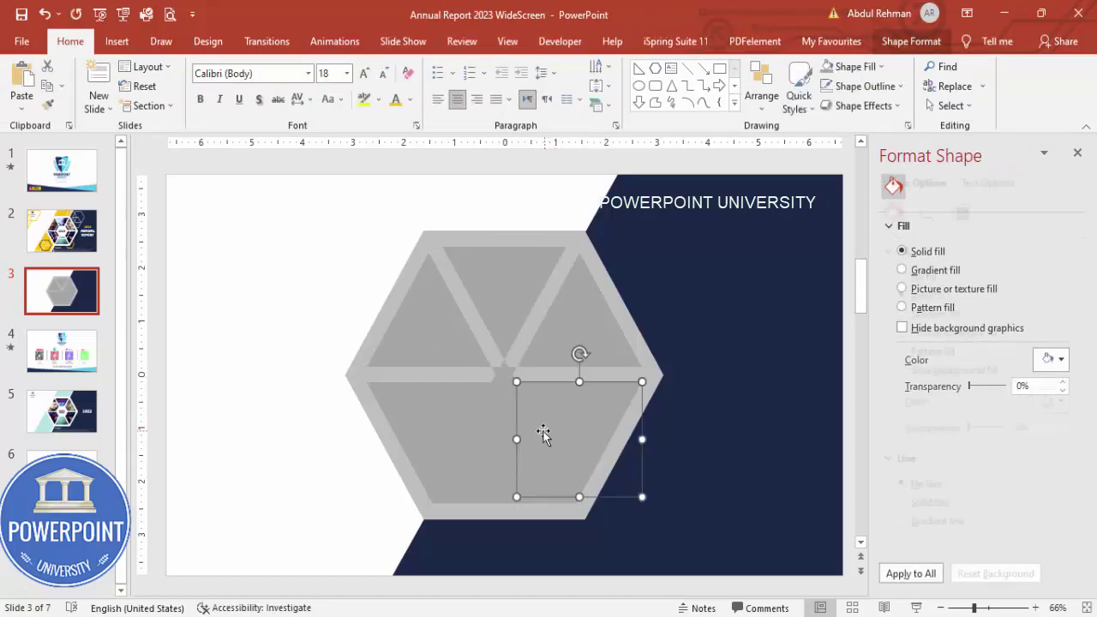
{"action": "key", "text": "ctrl+y"}
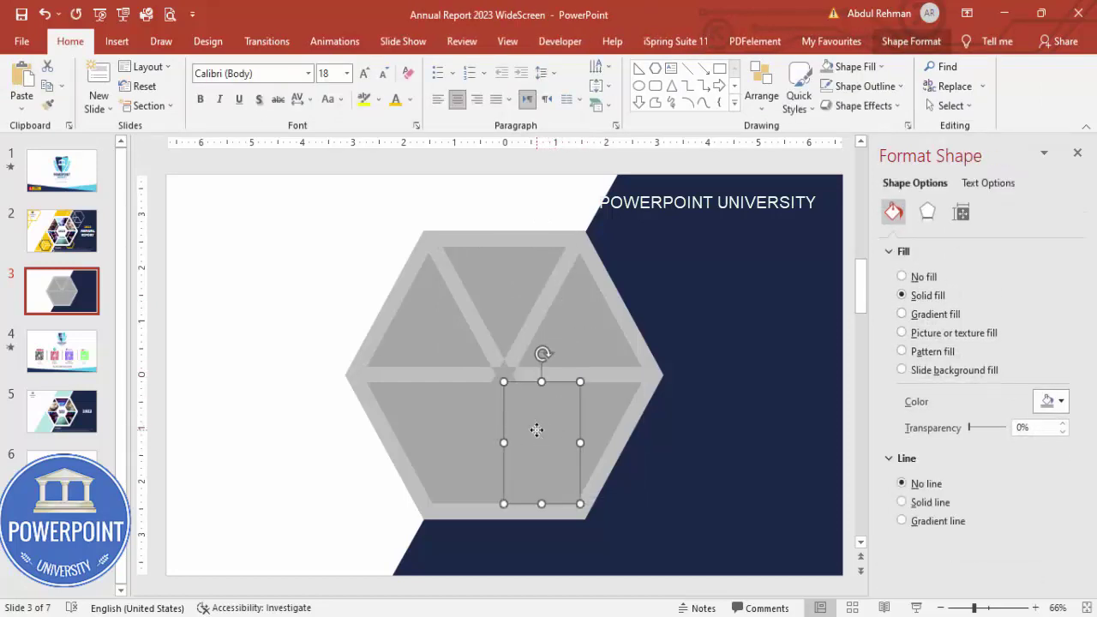
{"action": "key", "text": "ctrl+y"}
{"action": "key", "text": "ctrl+z"}
{"action": "key", "text": "ctrl+y"}
{"action": "key", "text": "ctrl+z"}
{"action": "key", "text": "ctrl+y"}
{"action": "key", "text": "ctrl+z"}
{"action": "key", "text": "ctrl+y"}
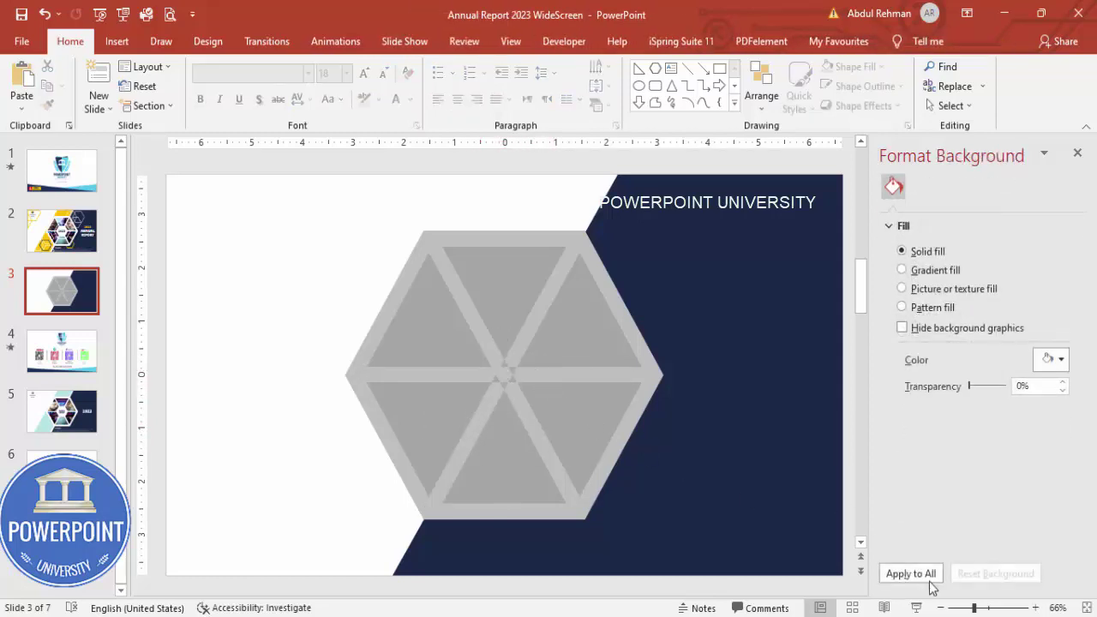
Zoom in on the hexagon's centre to verify the six triangles, then zoom back out.
{"action": "left_click", "coordinate": [1010, 608]}
{"action": "key", "text": "ctrl+z"}
{"action": "key", "text": "ctrl+z"}
{"action": "key", "text": "ctrl+y"}
{"action": "key", "text": "ctrl+z"}
{"action": "key", "text": "ctrl+y"}
{"action": "key", "text": "ctrl+z"}
{"action": "key", "text": "ctrl+y"}
{"action": "left_click", "coordinate": [1086, 607]}
{"action": "key", "text": "ctrl+z"}
Duplicate the outer hexagon, fill the copy white, and shrink it small.
{"action": "left_click", "coordinate": [447, 240]}
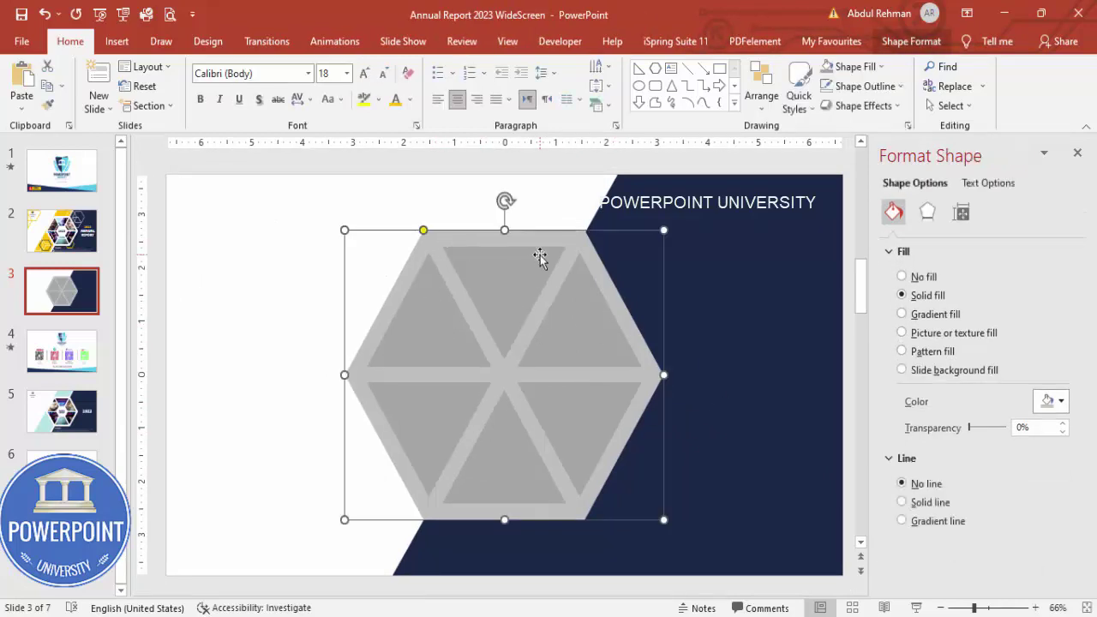
{"action": "key", "text": "ctrl+z"}
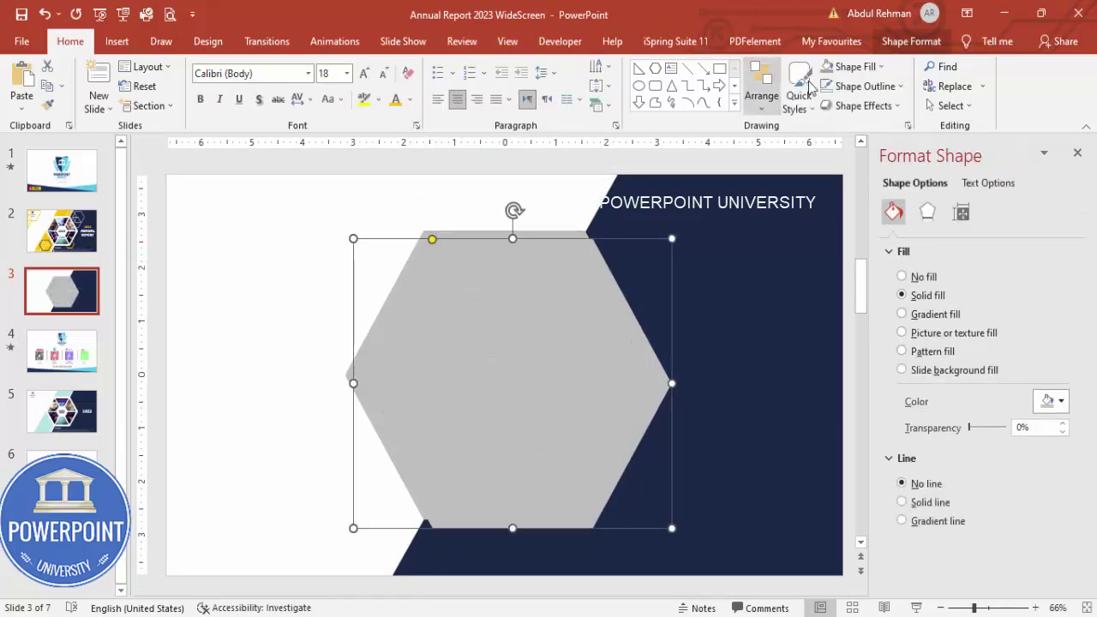
{"action": "left_click", "coordinate": [858, 74]}
{"action": "left_click", "coordinate": [828, 101]}
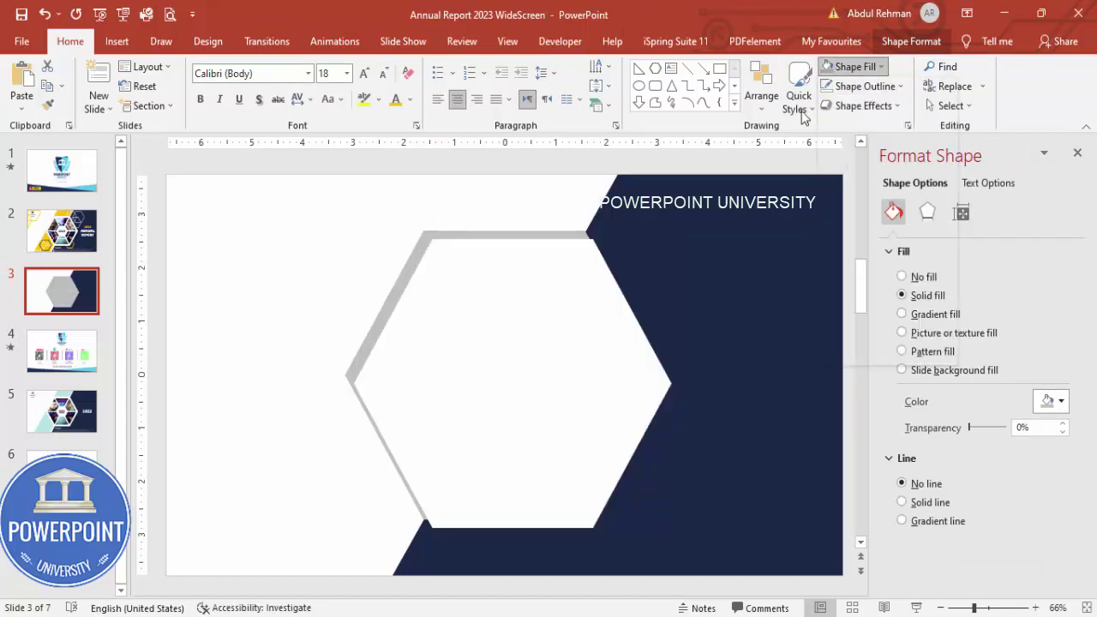
{"action": "left_click_drag", "start_coordinate": [353, 238], "coordinate": [565, 439]}
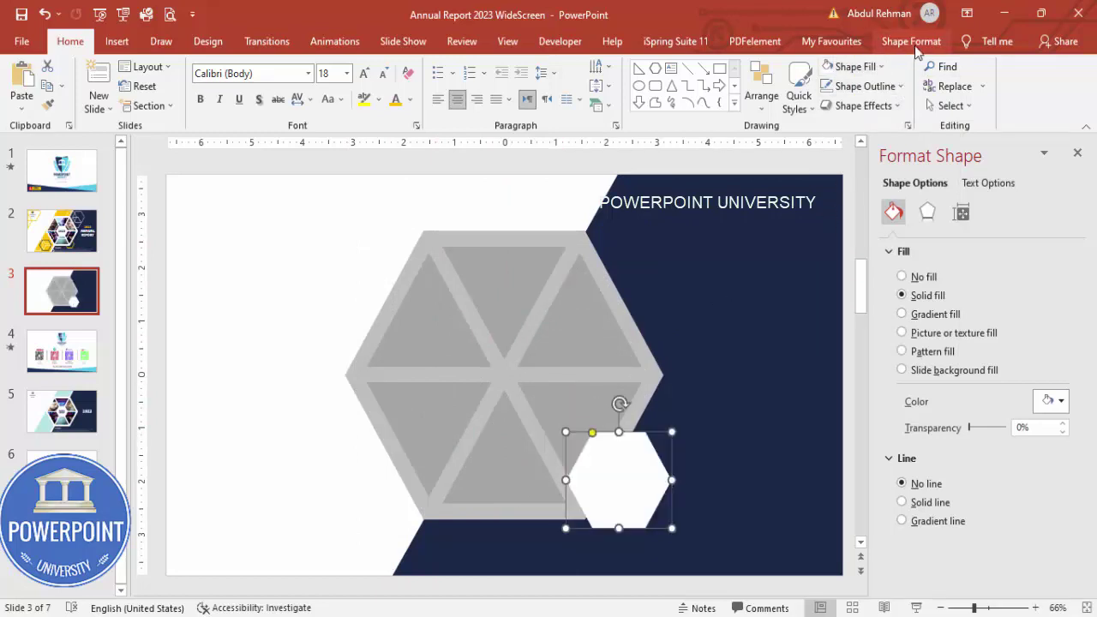
Centre the small white hexagon on the slide and enlarge it from its centre.
{"action": "left_click", "coordinate": [910, 41]}
{"action": "left_click", "coordinate": [910, 67]}
{"action": "left_click", "coordinate": [934, 108]}
{"action": "left_click", "coordinate": [909, 67]}
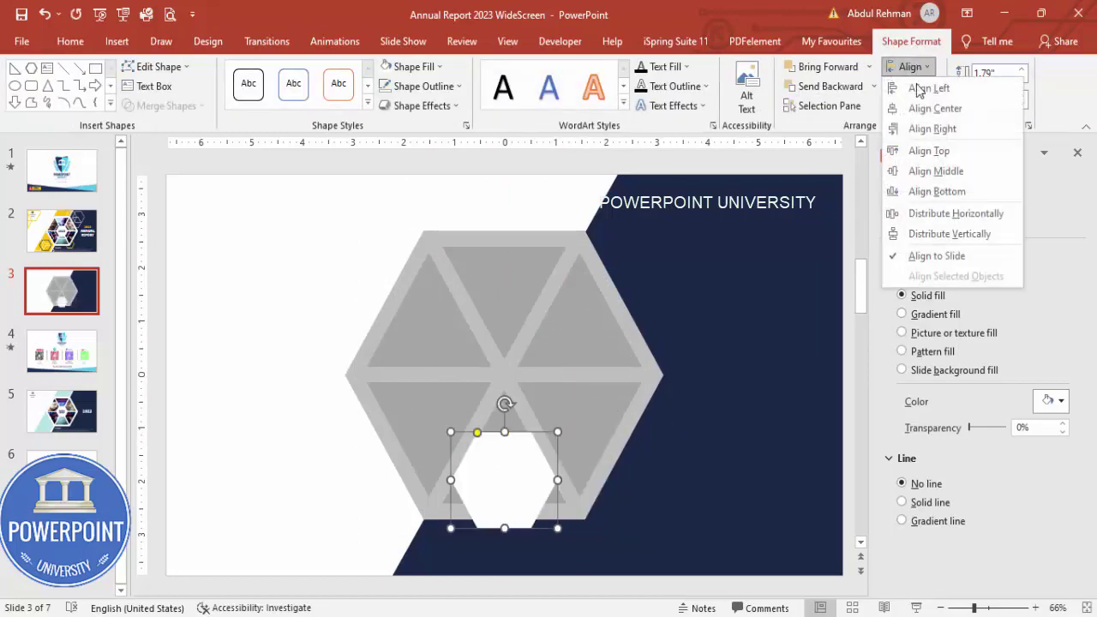
{"action": "left_click", "coordinate": [936, 172]}
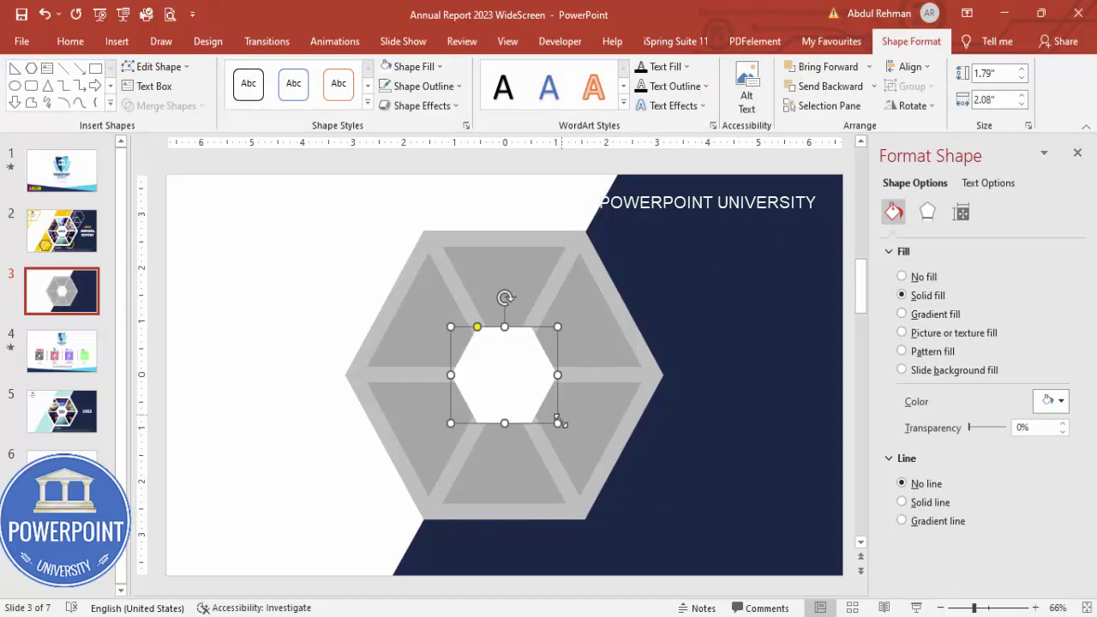
{"action": "mouse_move", "coordinate": [558, 423]}
{"action": "left_mouse_down"}
{"action": "mouse_move", "coordinate": [588, 445]}
{"action": "mouse_move", "coordinate": [568, 436]}
{"action": "left_mouse_up"}
{"action": "key", "text": "ctrl"}
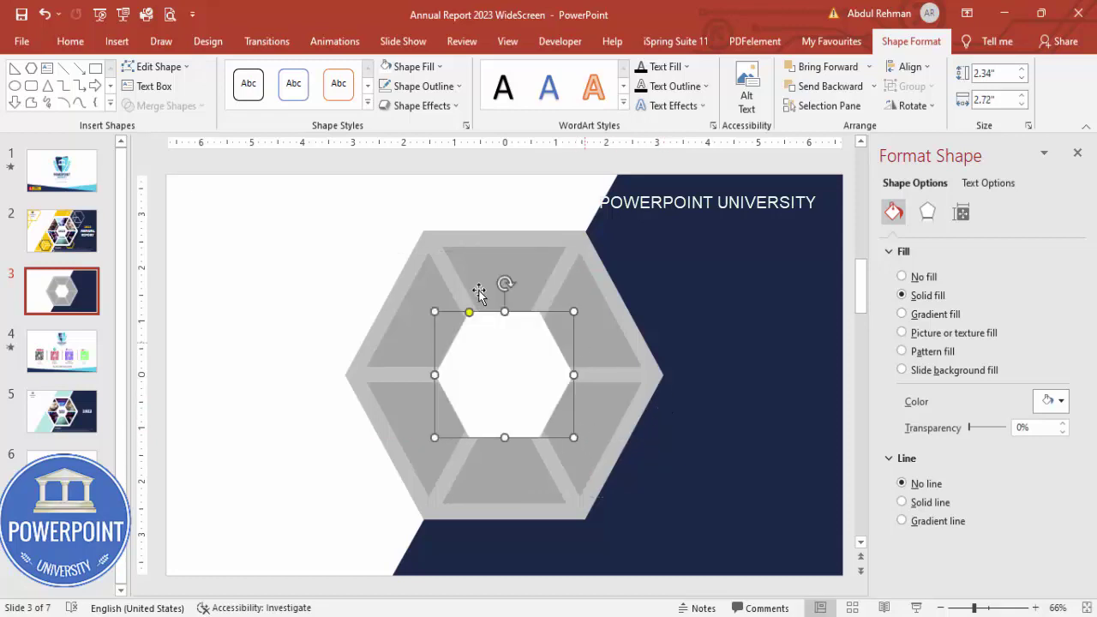
Select the large outer hexagon, review its fill colour choices, then deselect.
{"action": "left_click", "coordinate": [329, 263]}
{"action": "left_click", "coordinate": [555, 237]}
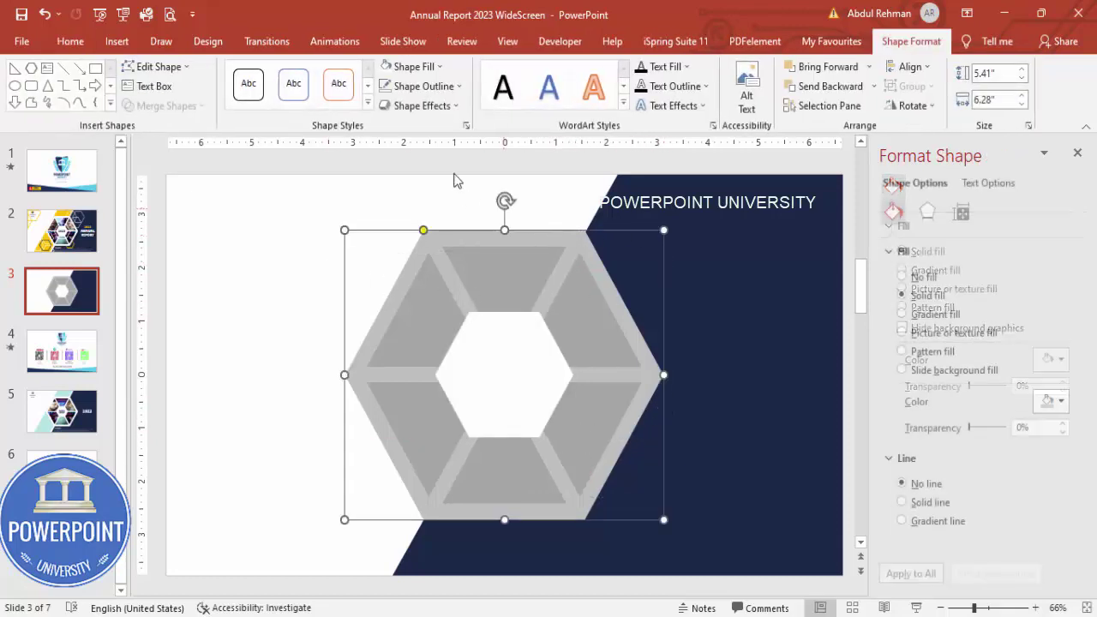
{"action": "left_click", "coordinate": [407, 66]}
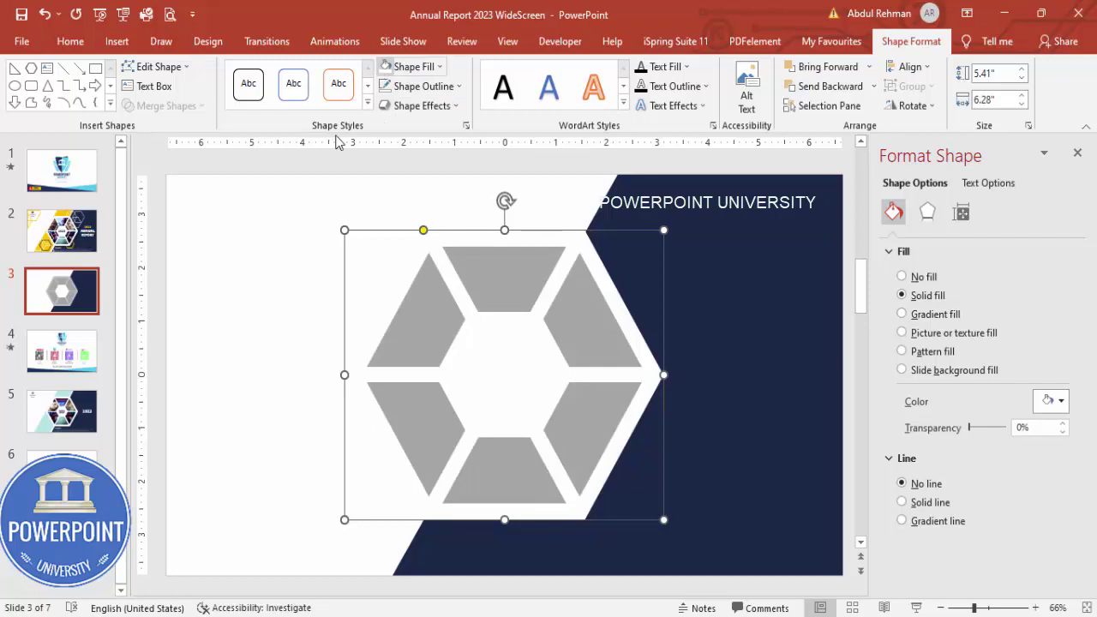
{"action": "left_click", "coordinate": [282, 233]}
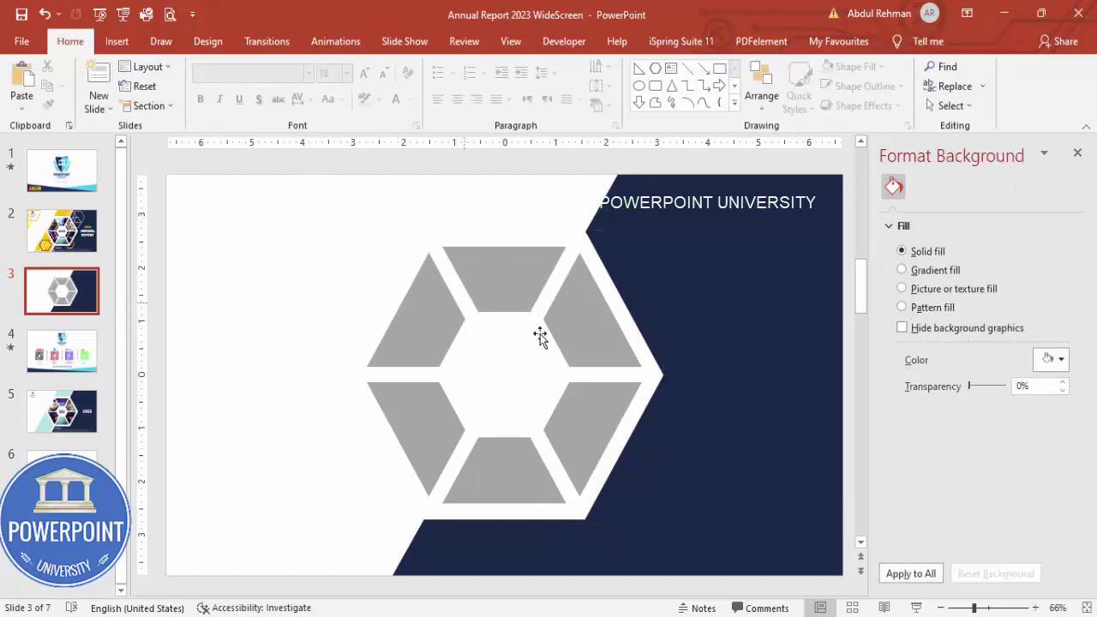
Select all six hexagon pieces and group them together.
{"action": "left_click", "coordinate": [424, 323]}
{"action": "left_click", "coordinate": [521, 275], "text": "shift"}
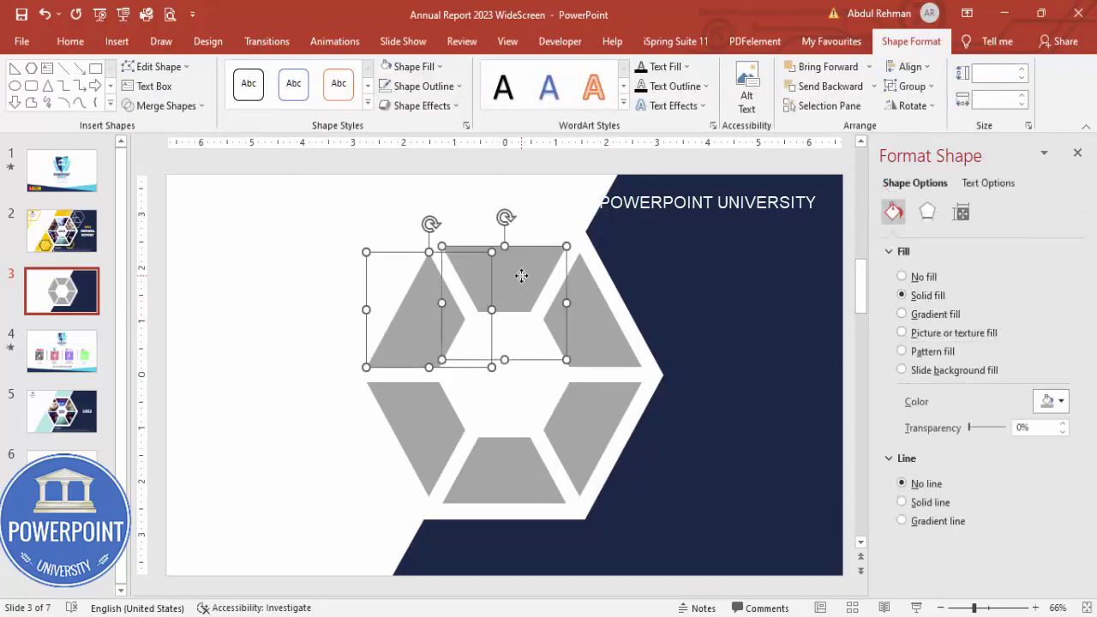
{"action": "left_click", "coordinate": [599, 328], "text": "shift"}
{"action": "left_click", "coordinate": [588, 417], "text": "shift"}
{"action": "left_click", "coordinate": [486, 484], "text": "shift"}
{"action": "left_click", "coordinate": [409, 424], "text": "shift"}
{"action": "key", "text": "ctrl+z"}
{"action": "key", "text": "ctrl+y"}
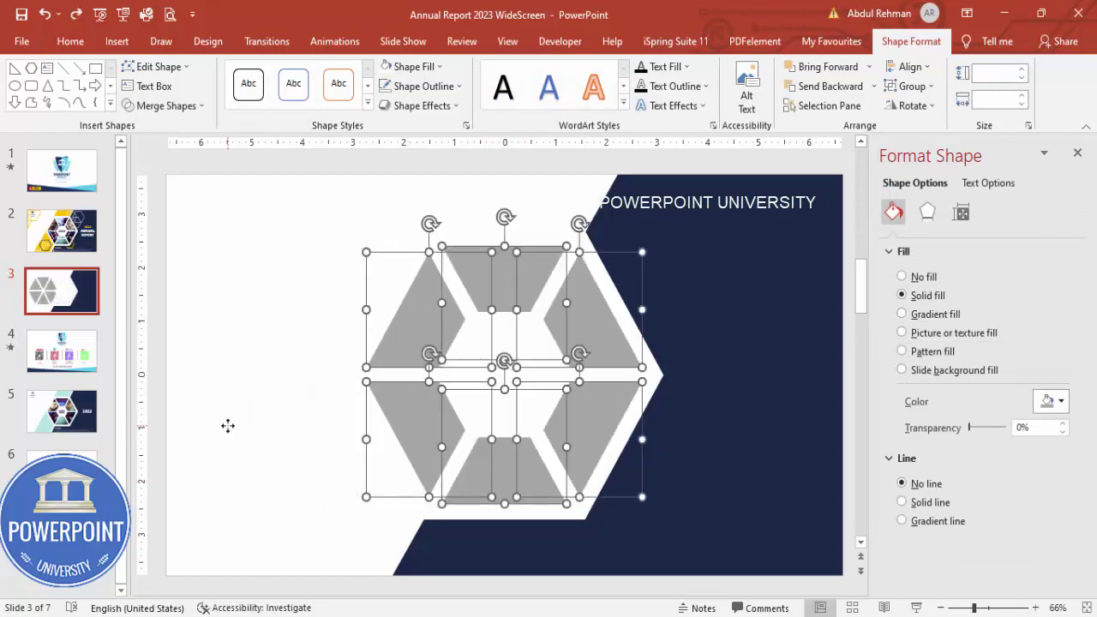
{"action": "key", "text": "ctrl+g"}
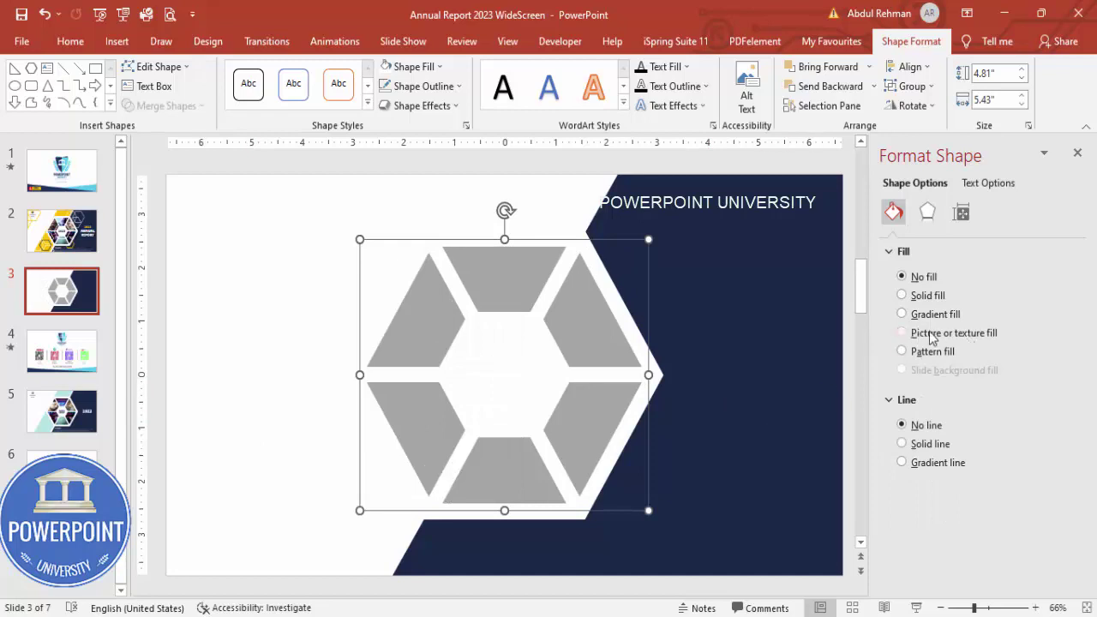
Fill the grouped pieces with a conference-hall photo from an online 'business image' search.
{"action": "left_click", "coordinate": [954, 335]}
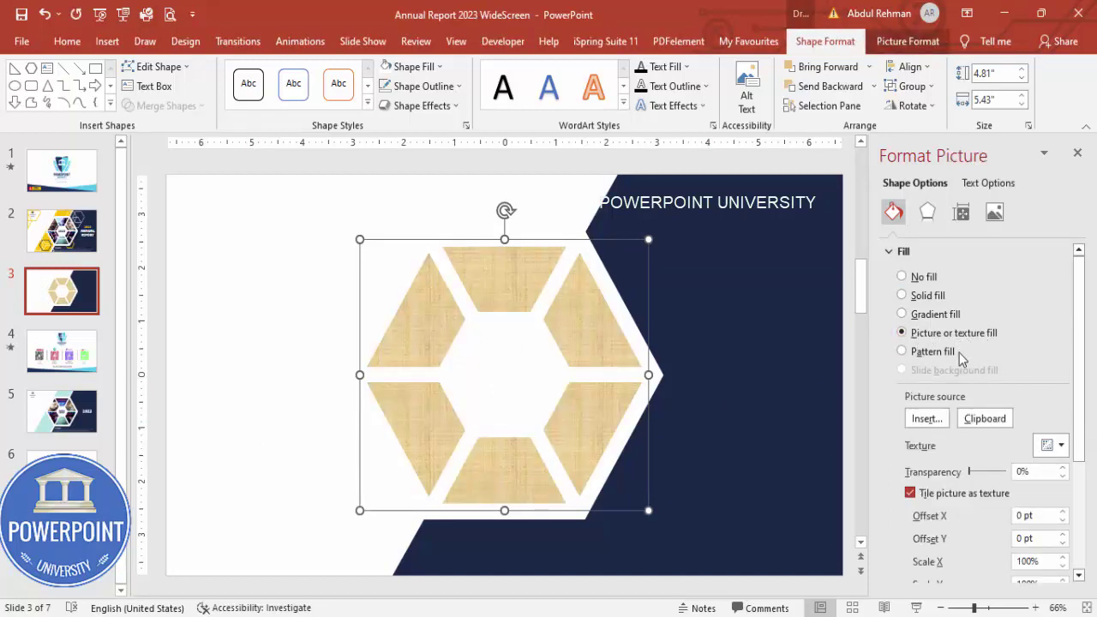
{"action": "left_click", "coordinate": [926, 418]}
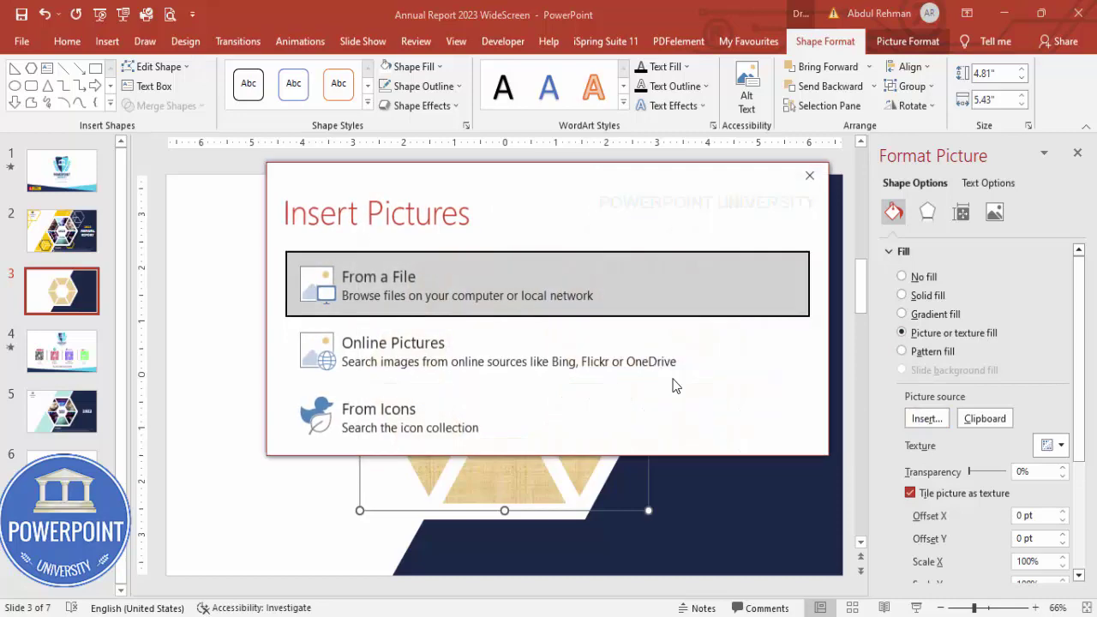
{"action": "left_click", "coordinate": [393, 358]}
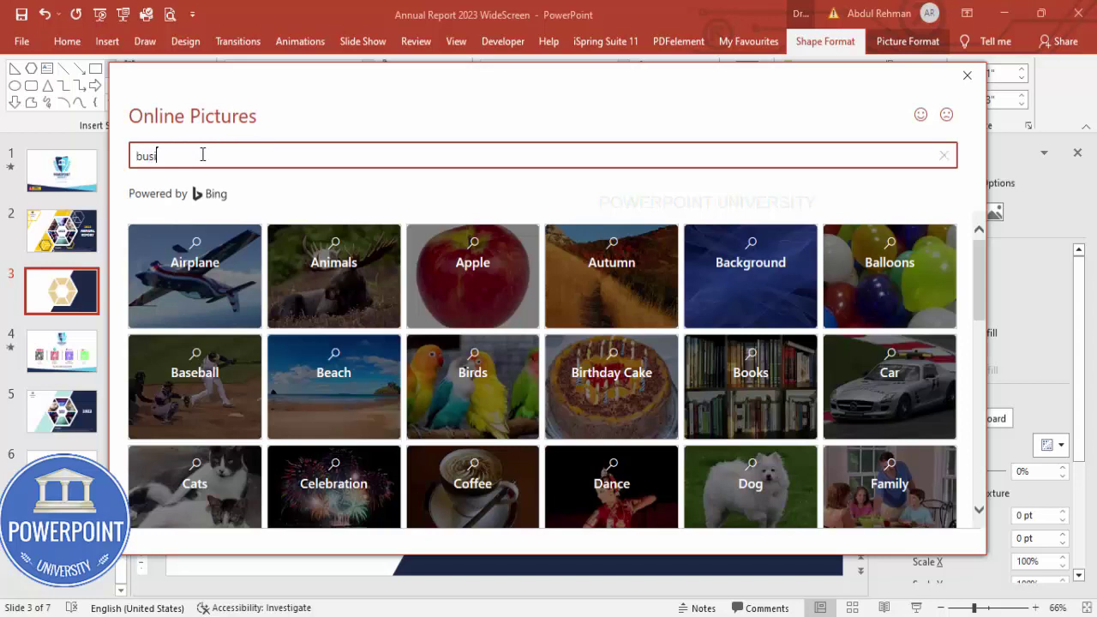
{"action": "type", "text": "business image"}
{"action": "key", "text": "Return"}
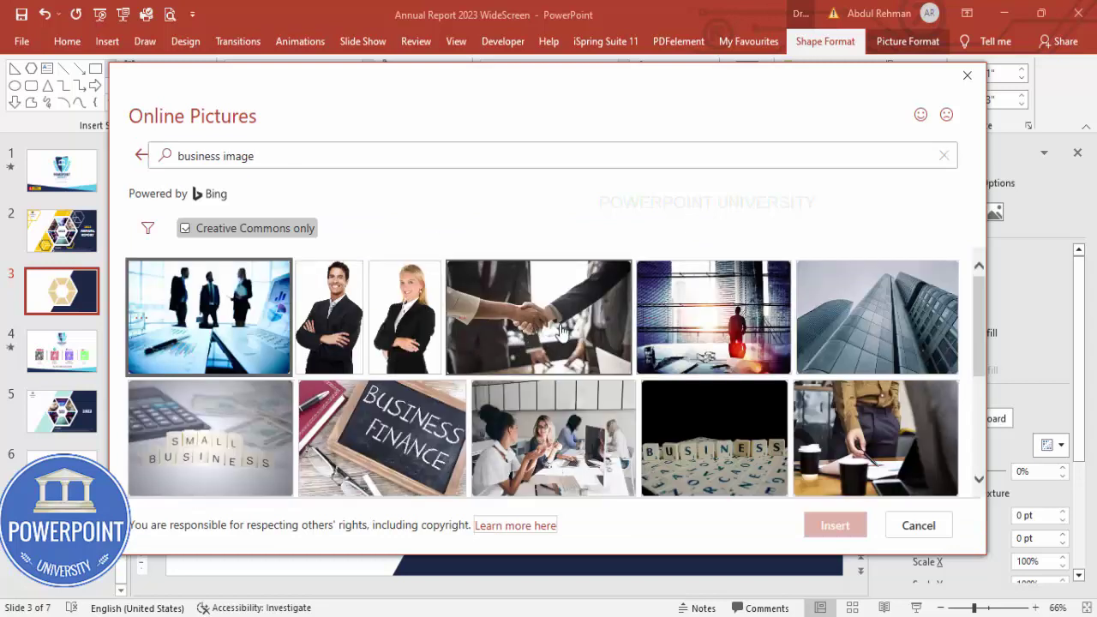
{"action": "scroll", "coordinate": [681, 321], "scroll_direction": "down", "scroll_amount": 8}
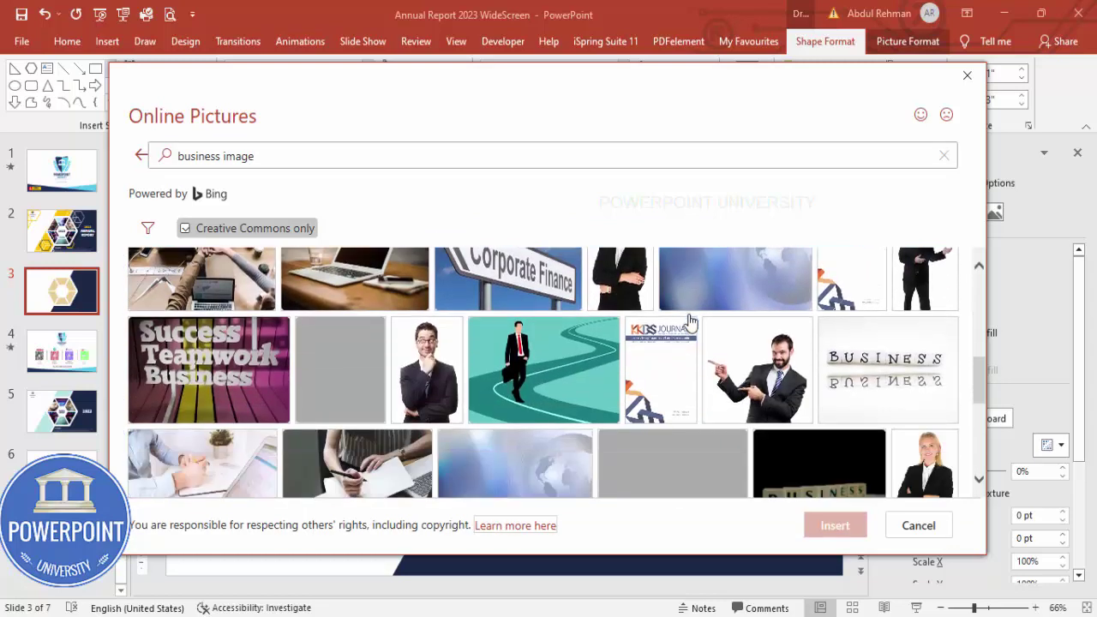
{"action": "scroll", "coordinate": [691, 320], "scroll_direction": "down", "scroll_amount": 8}
{"action": "scroll", "coordinate": [688, 315], "scroll_direction": "down", "scroll_amount": 5}
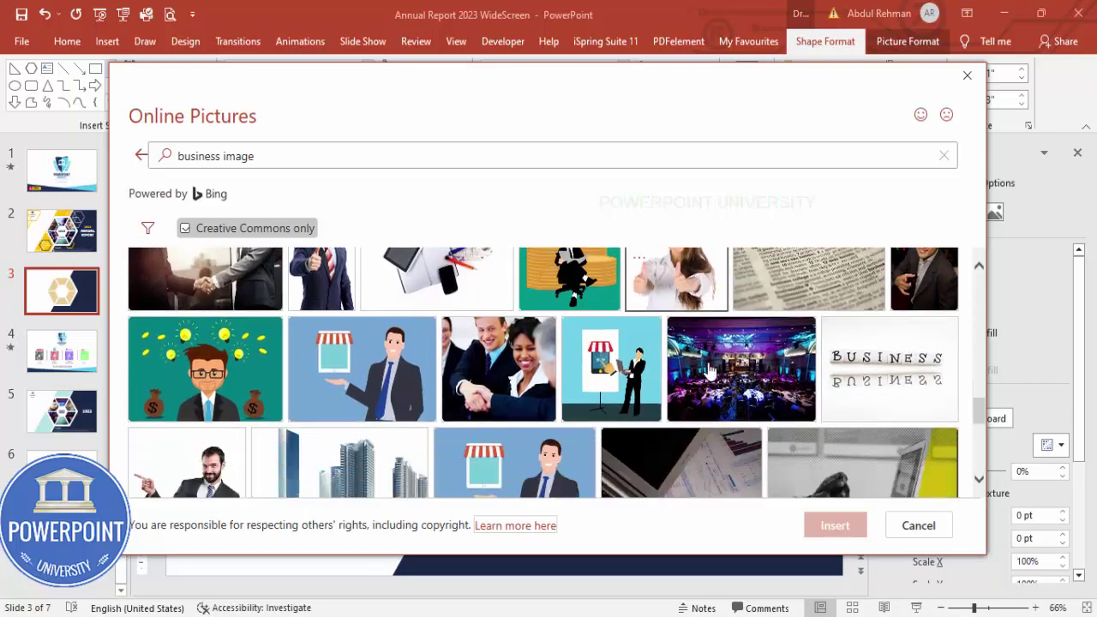
{"action": "left_click", "coordinate": [775, 374]}
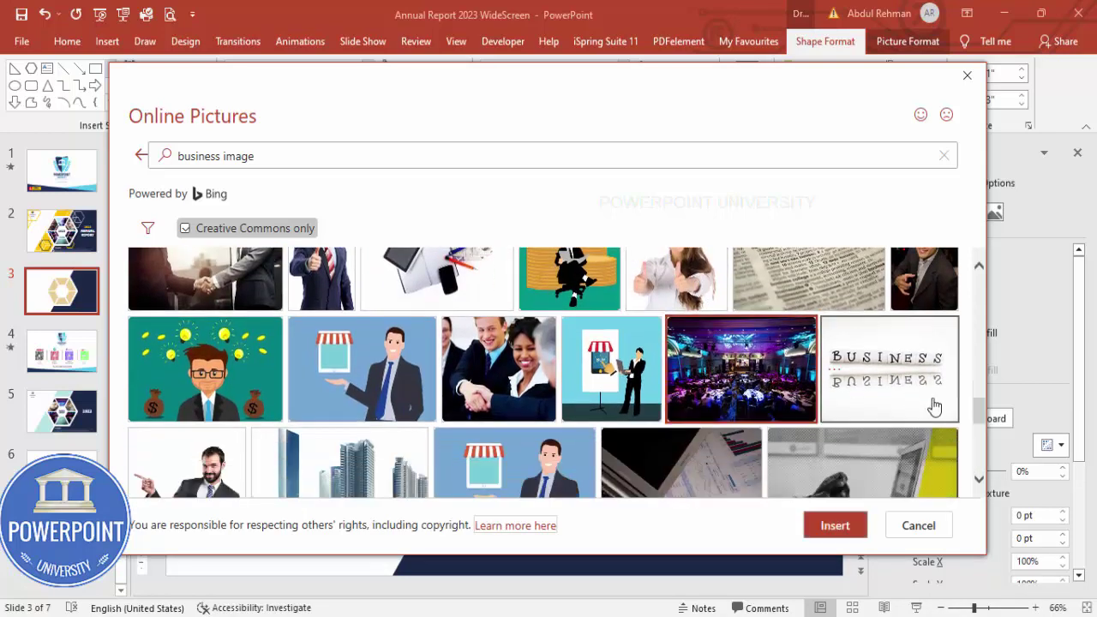
{"action": "left_click", "coordinate": [821, 537]}
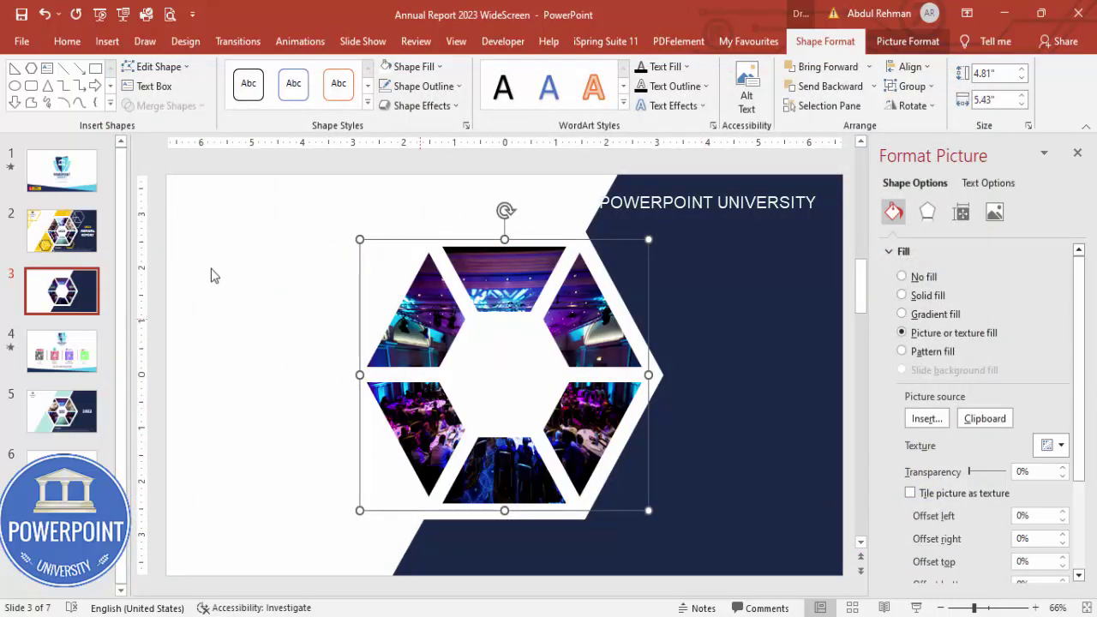
{"action": "left_click", "coordinate": [442, 315]}
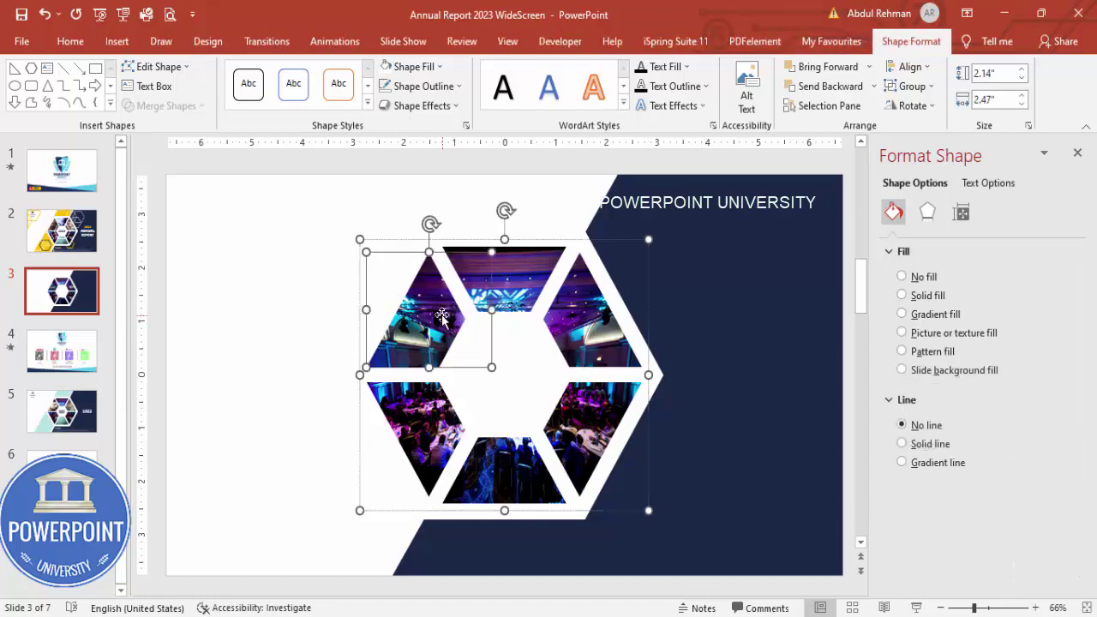
Fill the top-left piece with the glass triangle photo from an online 'glass structure' search.
{"action": "left_click", "coordinate": [928, 335]}
{"action": "left_click", "coordinate": [926, 418]}
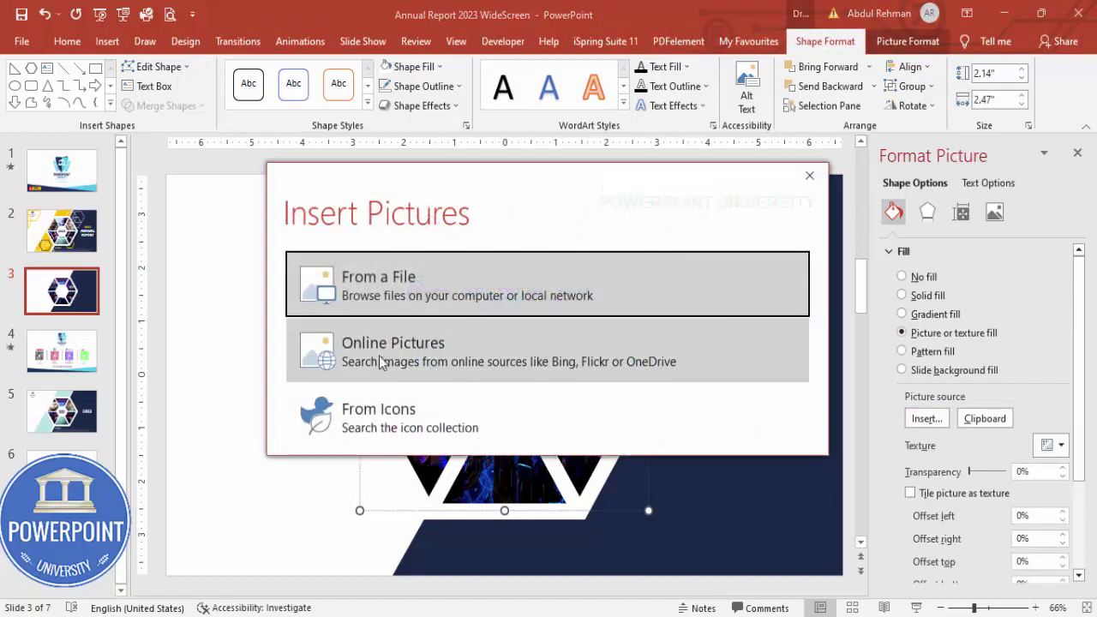
{"action": "left_click", "coordinate": [391, 354]}
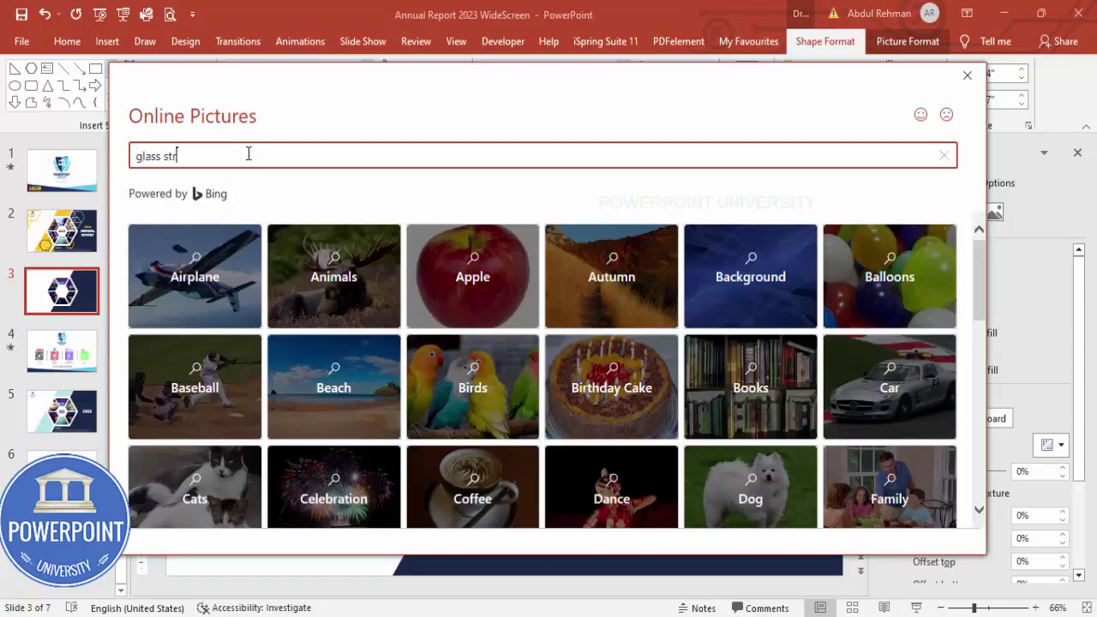
{"action": "key", "text": "Return"}
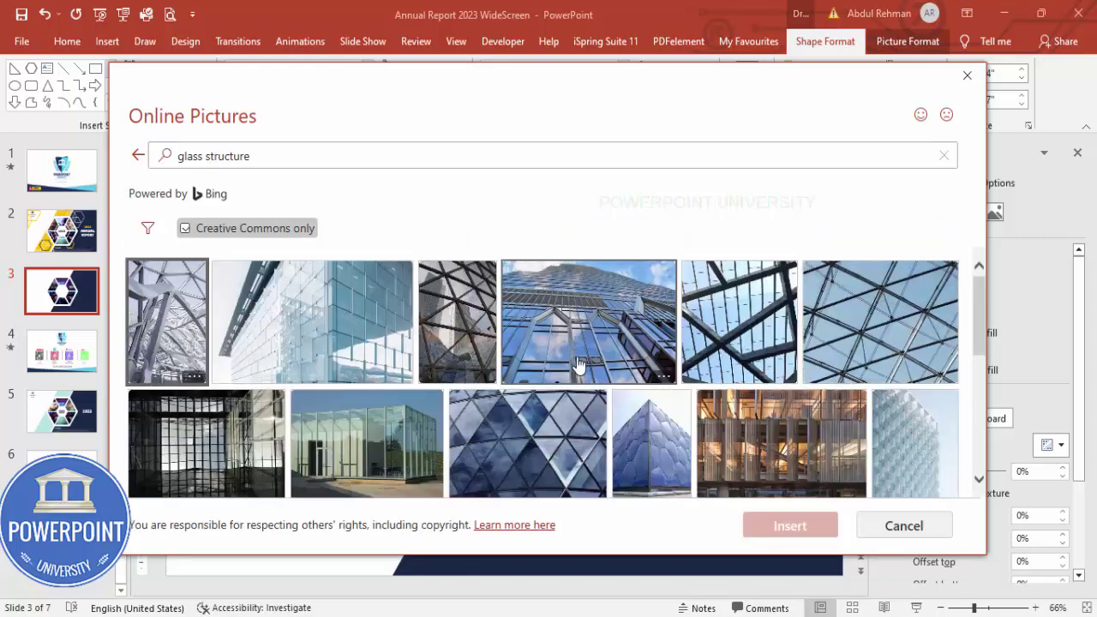
{"action": "scroll", "coordinate": [579, 367], "scroll_direction": "down", "scroll_amount": 1}
{"action": "left_click", "coordinate": [527, 377]}
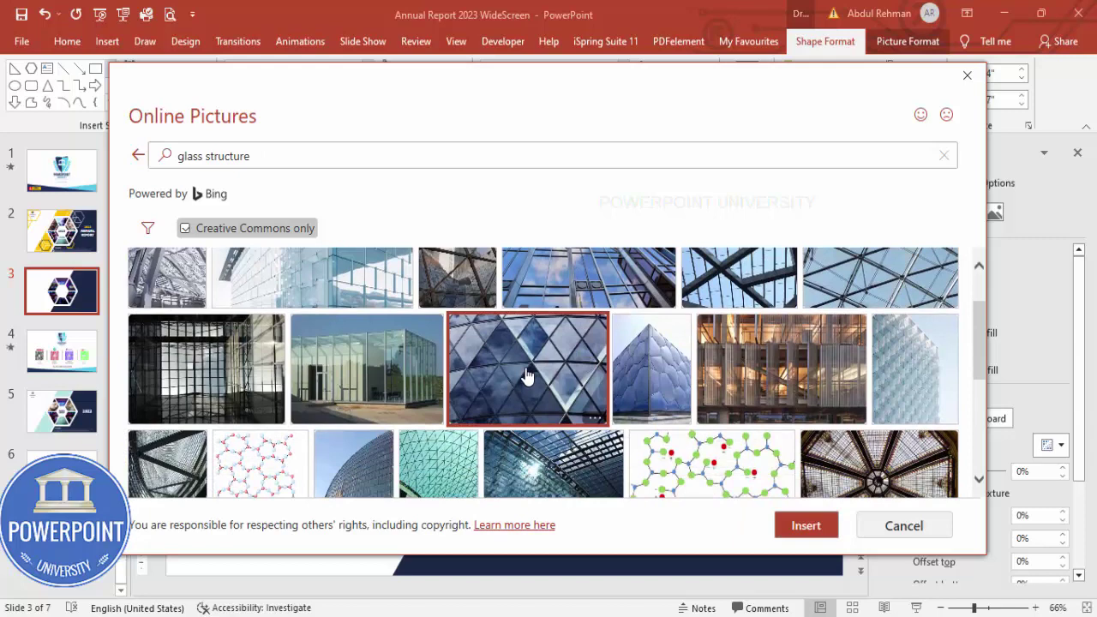
{"action": "left_click", "coordinate": [814, 528]}
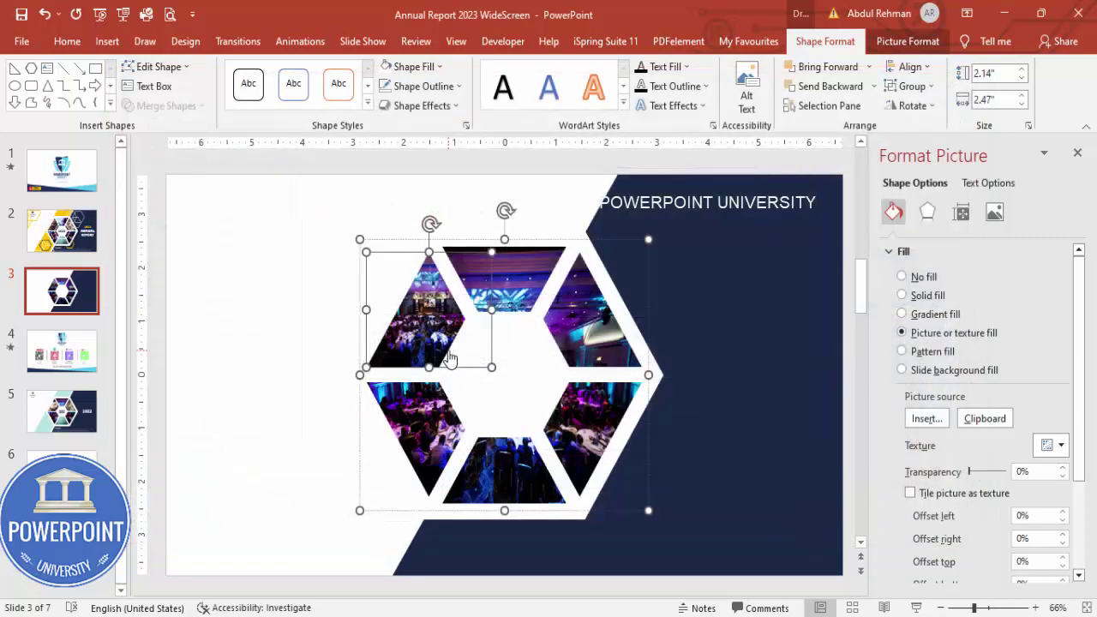
Fill the upper-right piece with a 'business man' online photo and turn off Rotate with shape.
{"action": "left_click", "coordinate": [597, 342]}
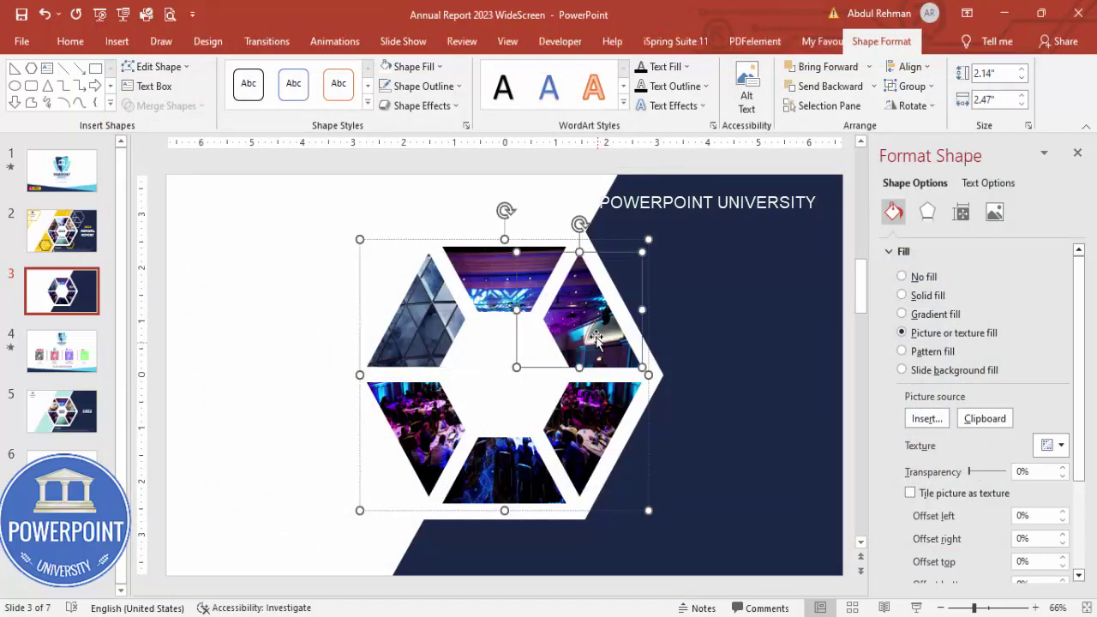
{"action": "left_click", "coordinate": [949, 334]}
{"action": "left_click", "coordinate": [926, 418]}
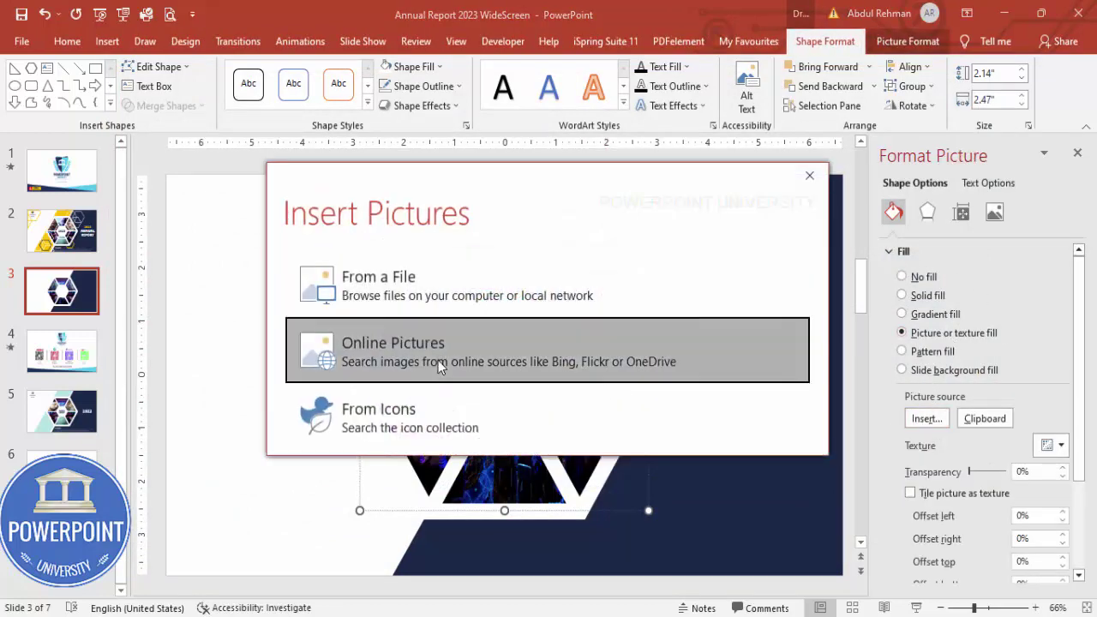
{"action": "left_click", "coordinate": [437, 366]}
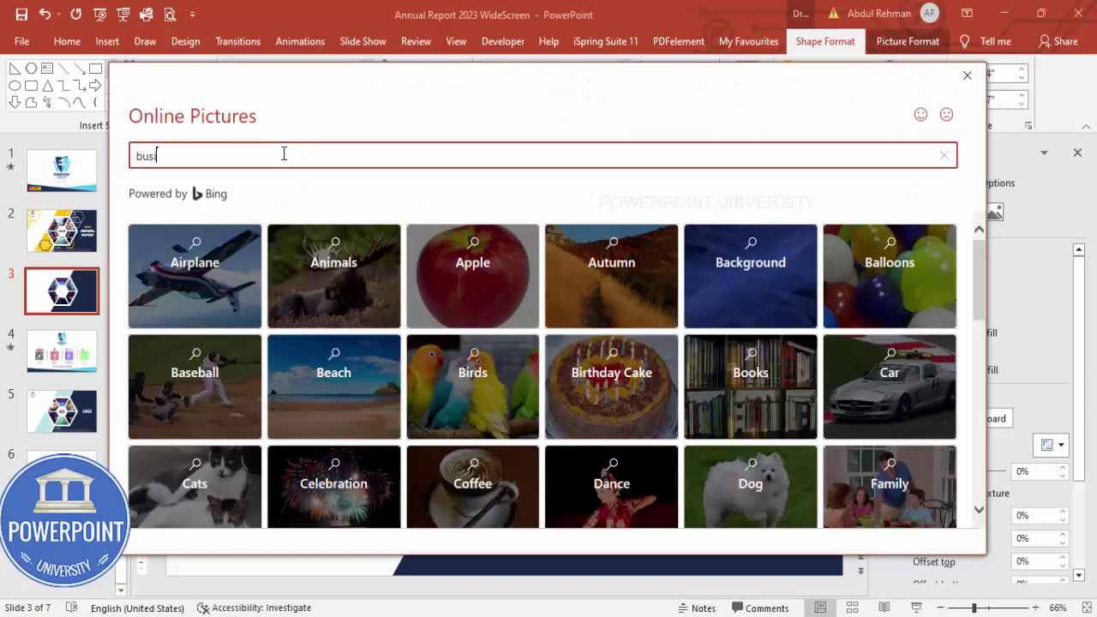
{"action": "type", "text": "business man"}
{"action": "key", "text": "Return"}
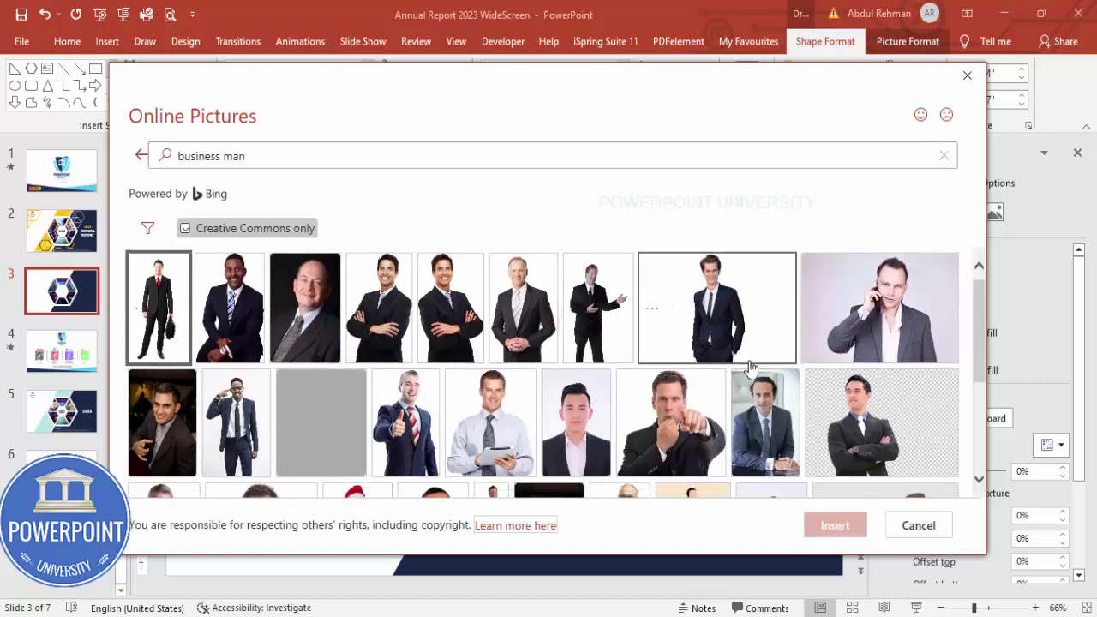
{"action": "scroll", "coordinate": [747, 369], "scroll_direction": "down", "scroll_amount": 2}
{"action": "scroll", "coordinate": [747, 366], "scroll_direction": "down", "scroll_amount": 2}
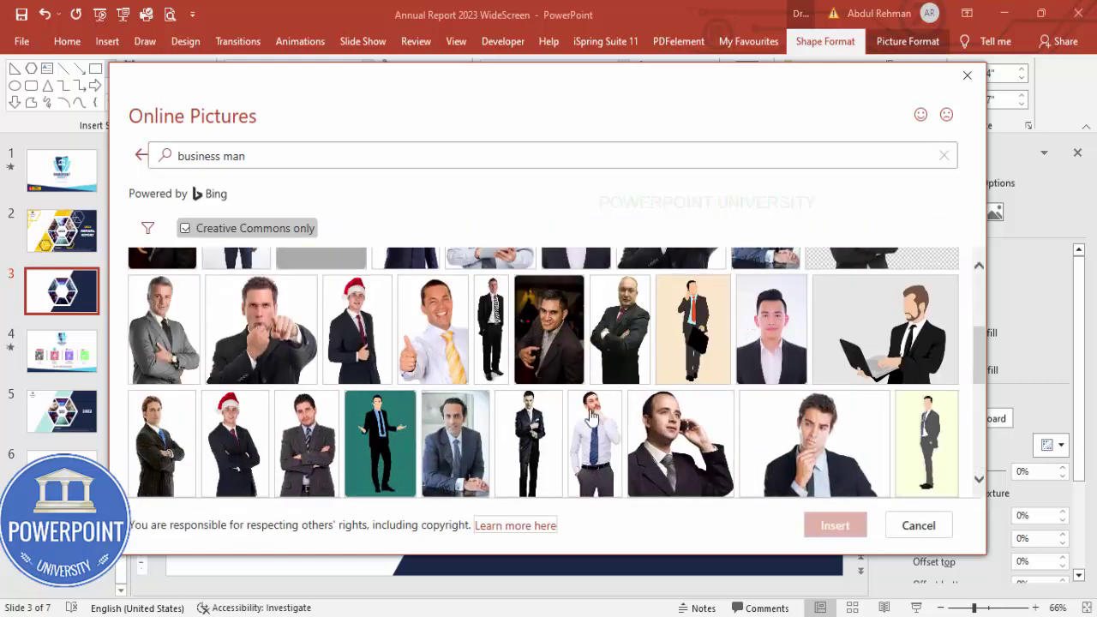
{"action": "left_click", "coordinate": [455, 443]}
{"action": "left_click", "coordinate": [822, 526]}
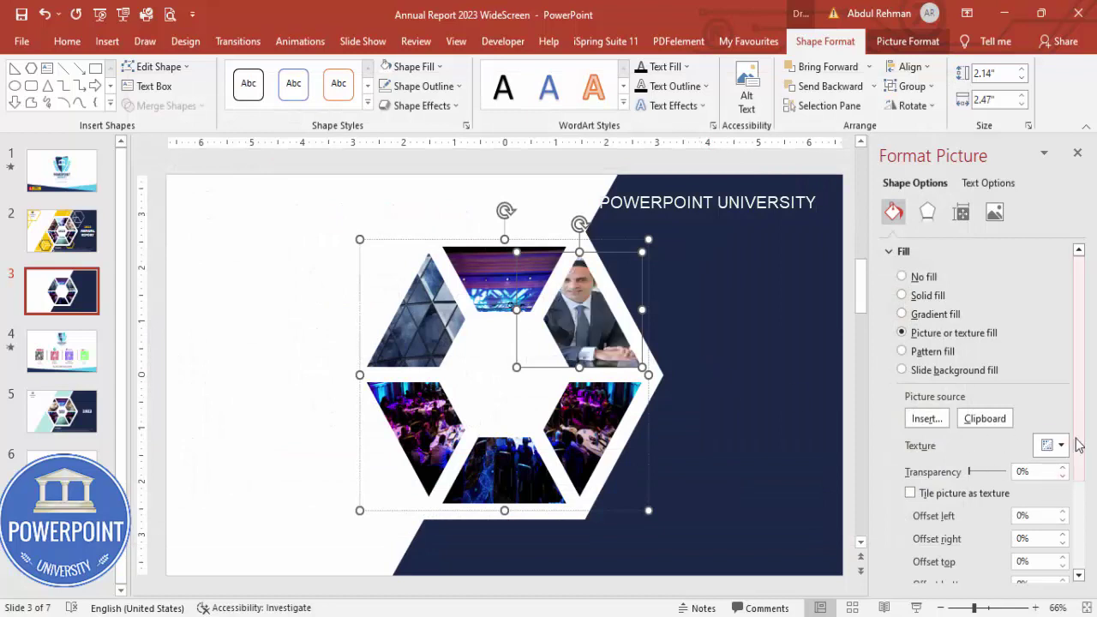
{"action": "left_click_drag", "start_coordinate": [1077, 442], "coordinate": [1078, 504]}
{"action": "left_click", "coordinate": [911, 524]}
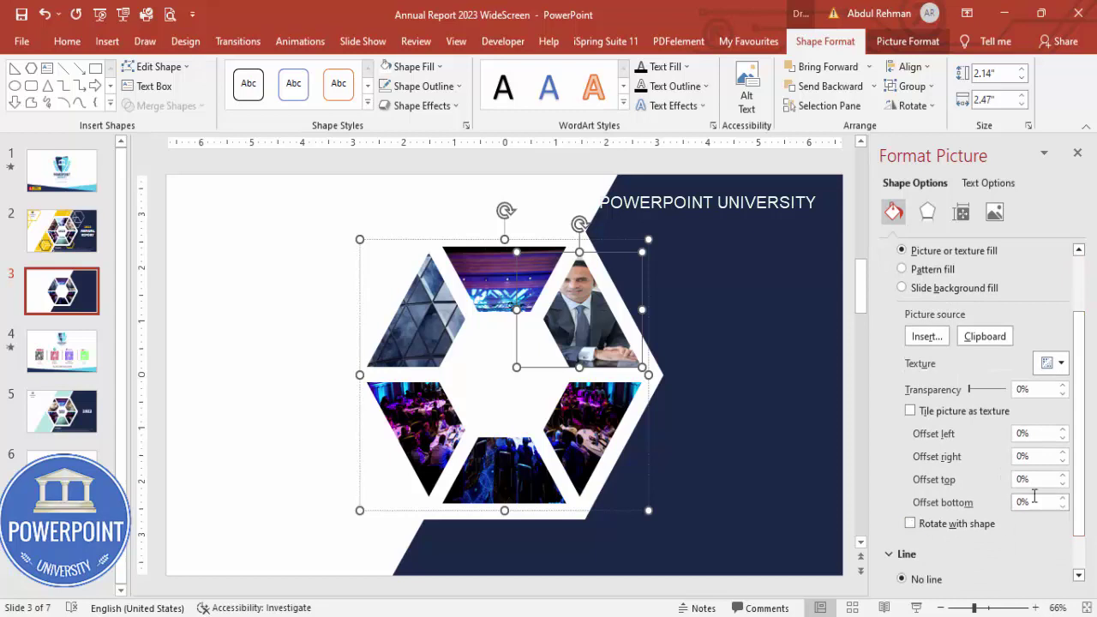
{"action": "left_click", "coordinate": [285, 330]}
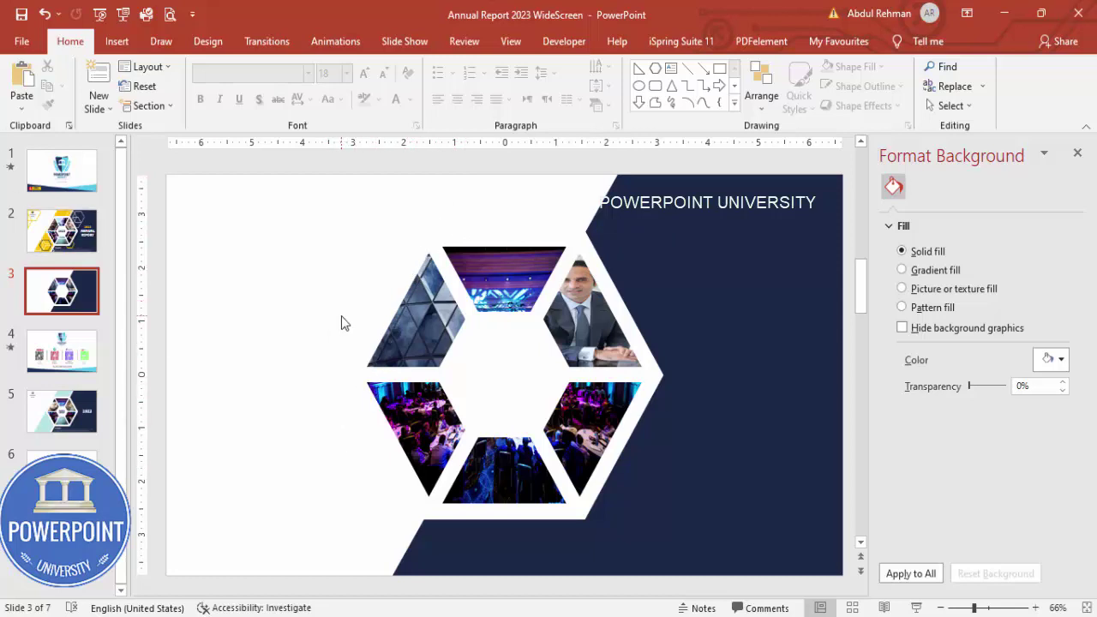
Fill the white hexagon behind the photos with a light grey theme colour.
{"action": "left_click", "coordinate": [563, 238]}
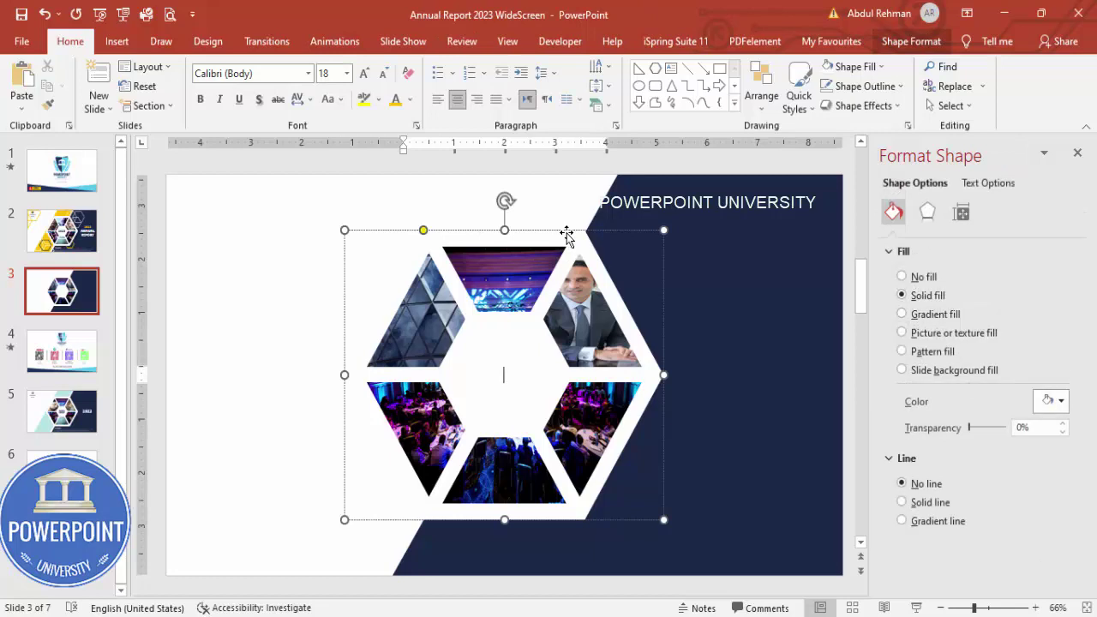
{"action": "left_click", "coordinate": [855, 66]}
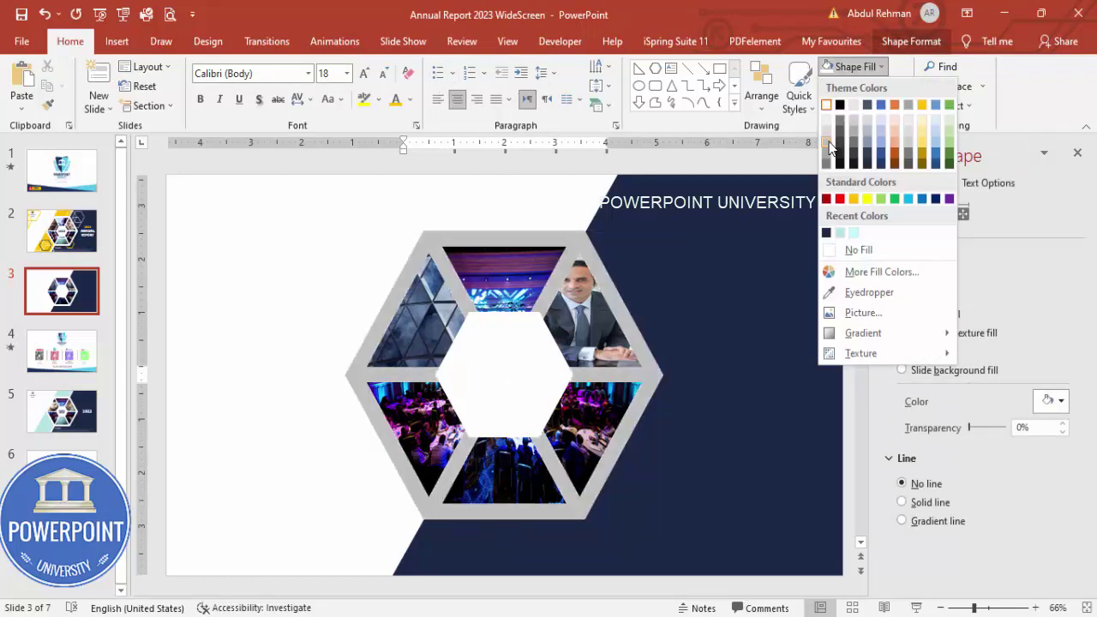
{"action": "left_click", "coordinate": [829, 148]}
{"action": "left_click", "coordinate": [420, 196]}
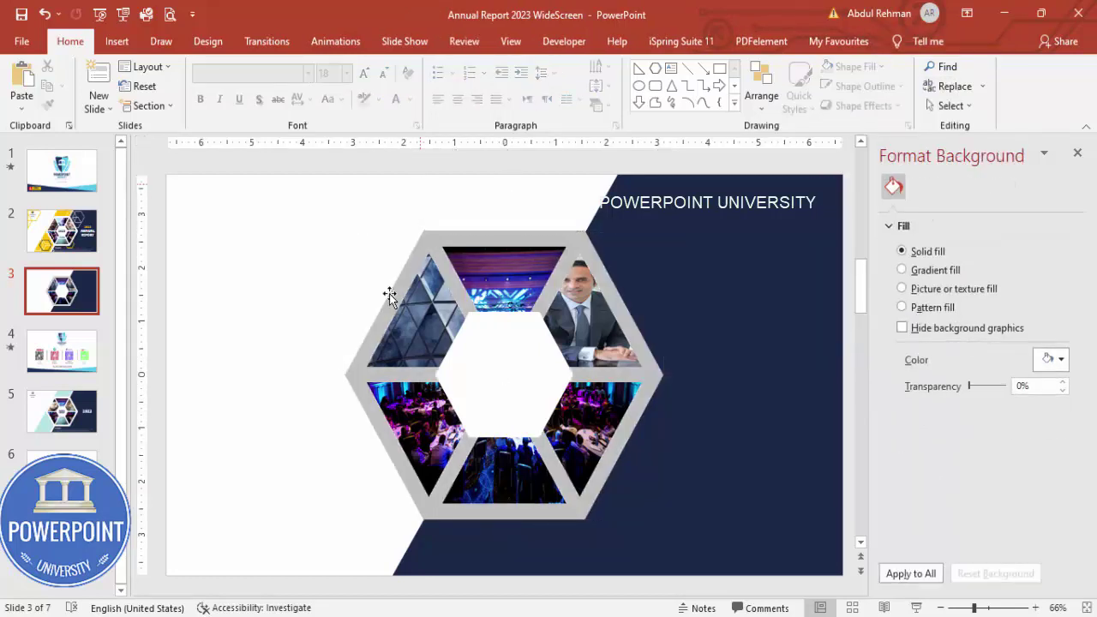
{"action": "left_click", "coordinate": [116, 42]}
Draw a right triangle over the hexagon's left half, remove its outline, and flip it horizontally.
{"action": "left_click", "coordinate": [258, 103]}
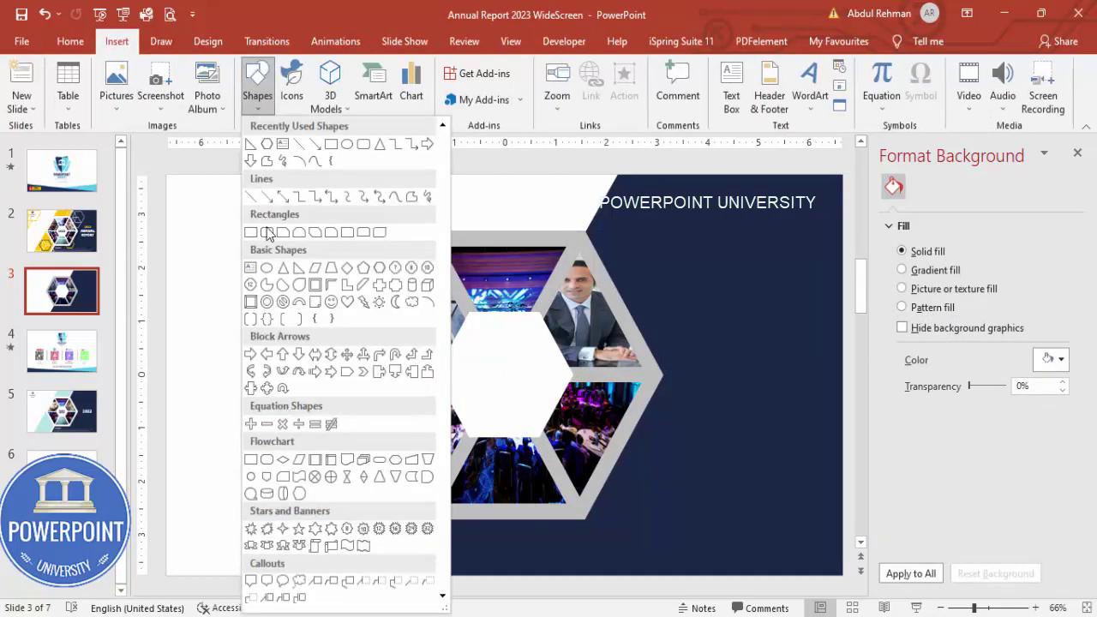
{"action": "left_click", "coordinate": [300, 273]}
{"action": "left_click_drag", "start_coordinate": [418, 175], "coordinate": [539, 577]}
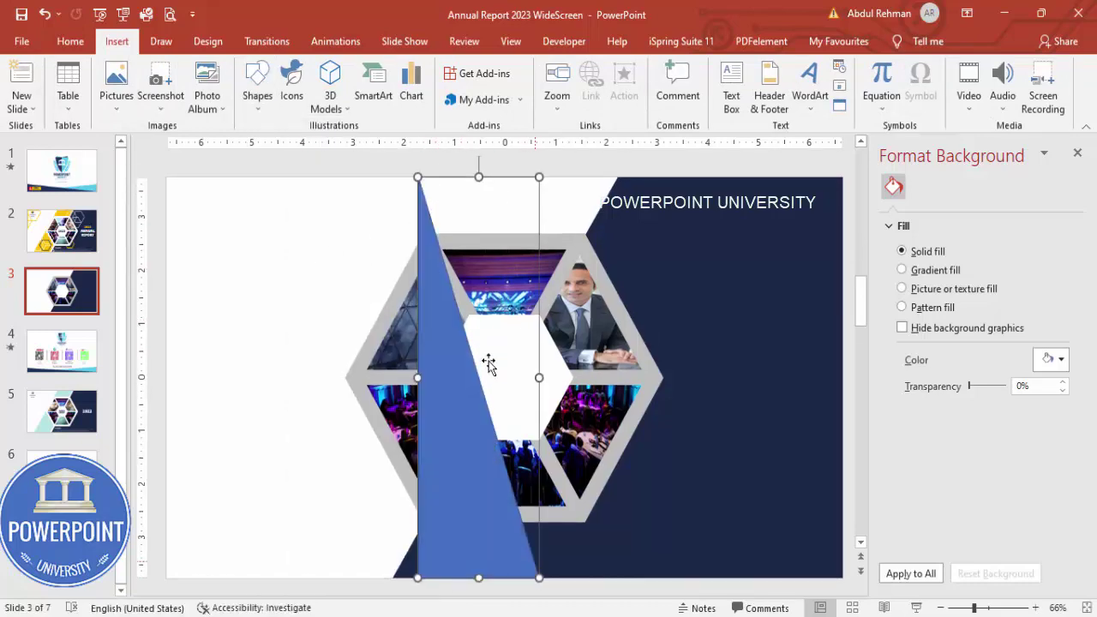
{"action": "left_click", "coordinate": [432, 87]}
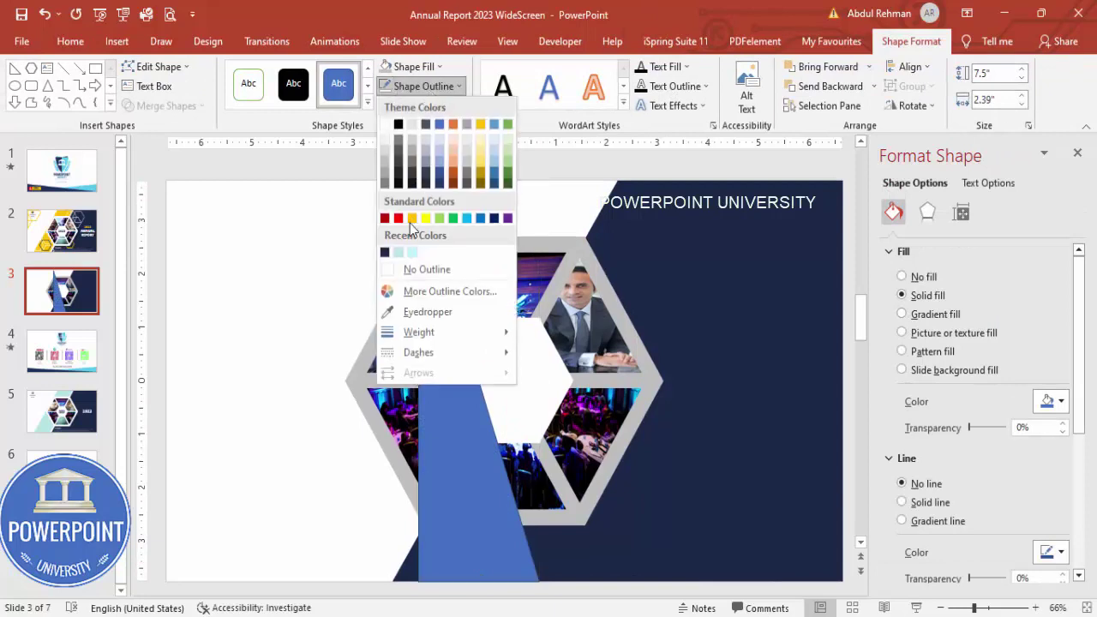
{"action": "left_click", "coordinate": [426, 271]}
{"action": "left_click", "coordinate": [912, 106]}
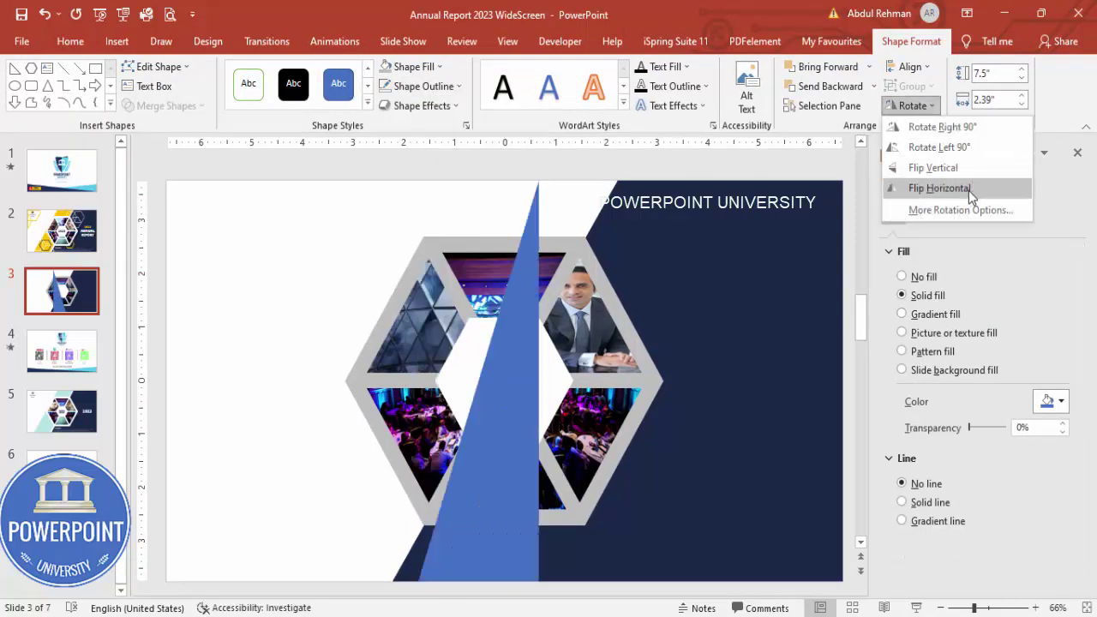
{"action": "left_click", "coordinate": [939, 188]}
{"action": "left_click_drag", "start_coordinate": [507, 418], "coordinate": [412, 421]}
Make the triangle 52% transparent and stretch it to 7.5" by 4.08" across the hexagon's left side.
{"action": "left_click_drag", "start_coordinate": [971, 435], "coordinate": [991, 439]}
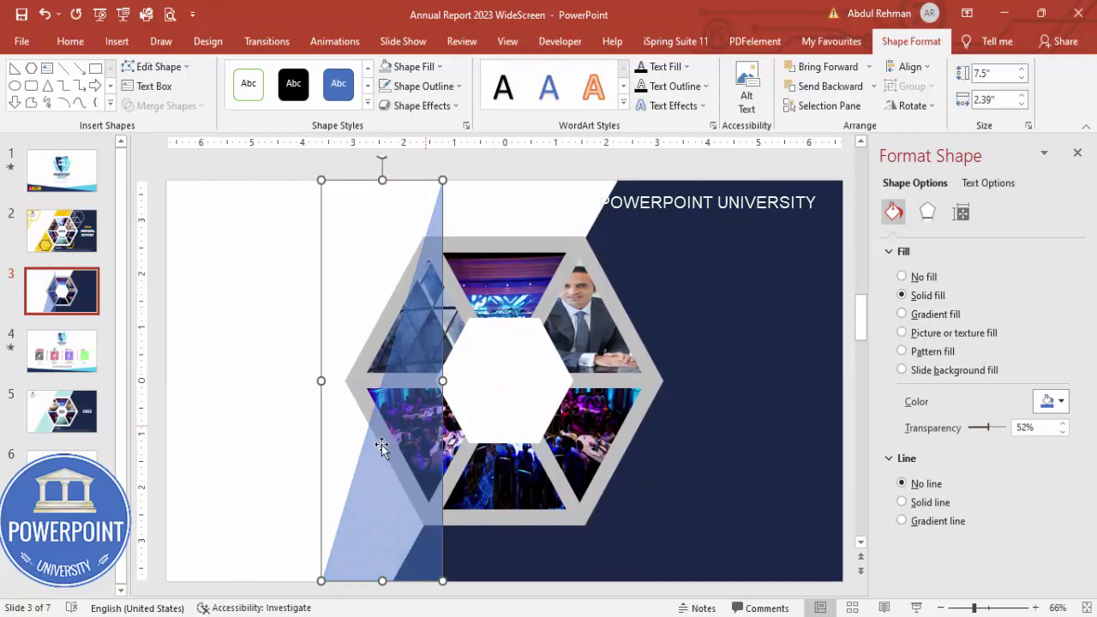
{"action": "left_click_drag", "start_coordinate": [388, 452], "coordinate": [385, 442]}
{"action": "left_click_drag", "start_coordinate": [316, 379], "coordinate": [247, 363]}
{"action": "left_click_drag", "start_coordinate": [443, 386], "coordinate": [454, 383]}
{"action": "left_click_drag", "start_coordinate": [454, 381], "coordinate": [453, 380]}
{"action": "left_click_drag", "start_coordinate": [973, 608], "coordinate": [988, 609]}
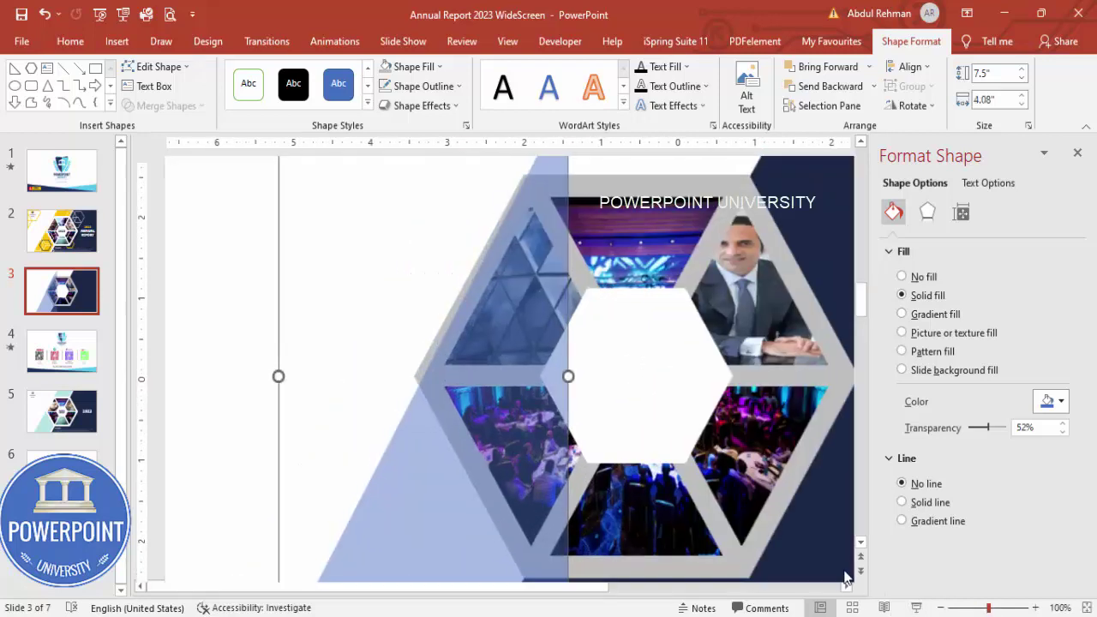
{"action": "scroll", "coordinate": [472, 394], "scroll_direction": "down", "scroll_amount": 3}
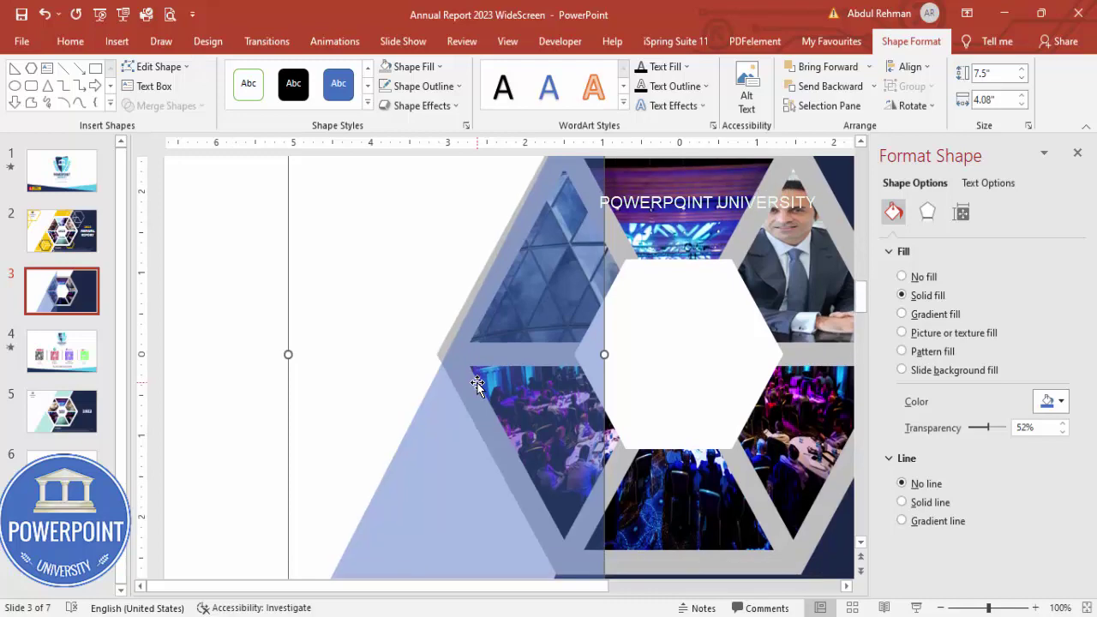
Use Edit Points to pull the triangle's bottom-left vertex slightly left.
{"action": "scroll", "coordinate": [462, 413], "scroll_direction": "down", "scroll_amount": 3}
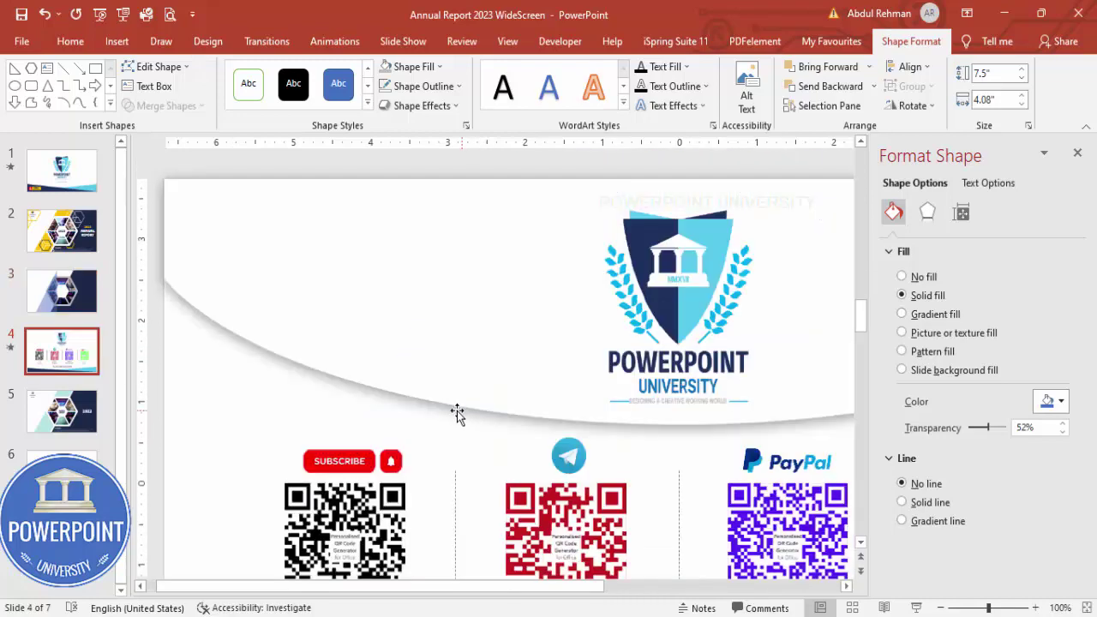
{"action": "scroll", "coordinate": [155, 317], "scroll_direction": "up", "scroll_amount": 3}
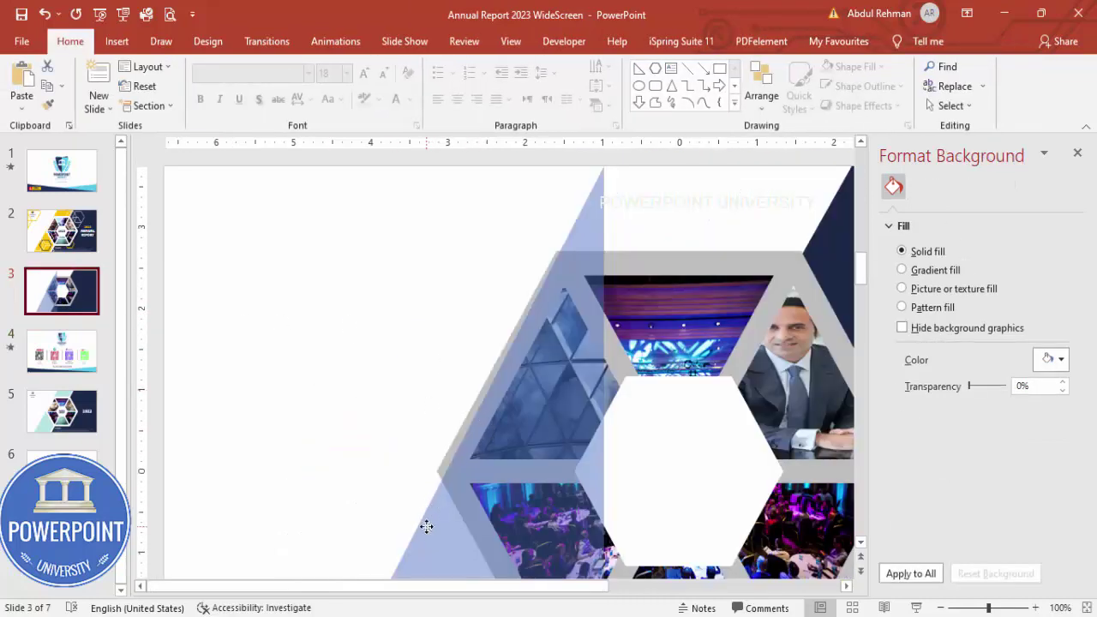
{"action": "left_click", "coordinate": [426, 525]}
{"action": "right_click", "coordinate": [426, 525]}
{"action": "left_click", "coordinate": [480, 261]}
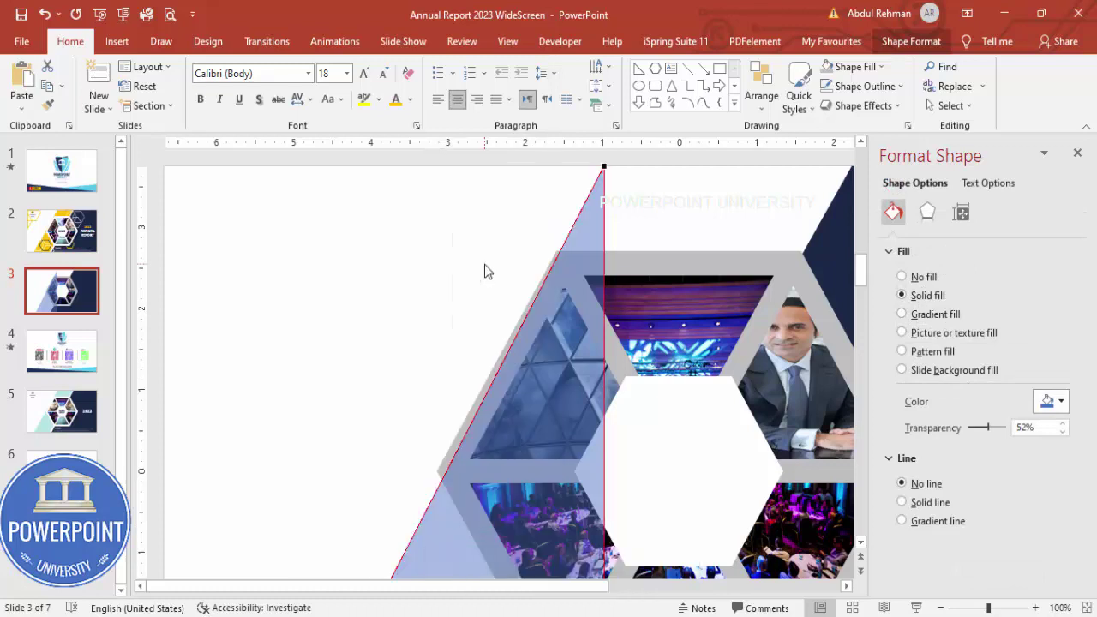
{"action": "left_click", "coordinate": [941, 607]}
{"action": "left_click", "coordinate": [941, 608]}
{"action": "left_click", "coordinate": [940, 607]}
{"action": "left_click", "coordinate": [941, 607]}
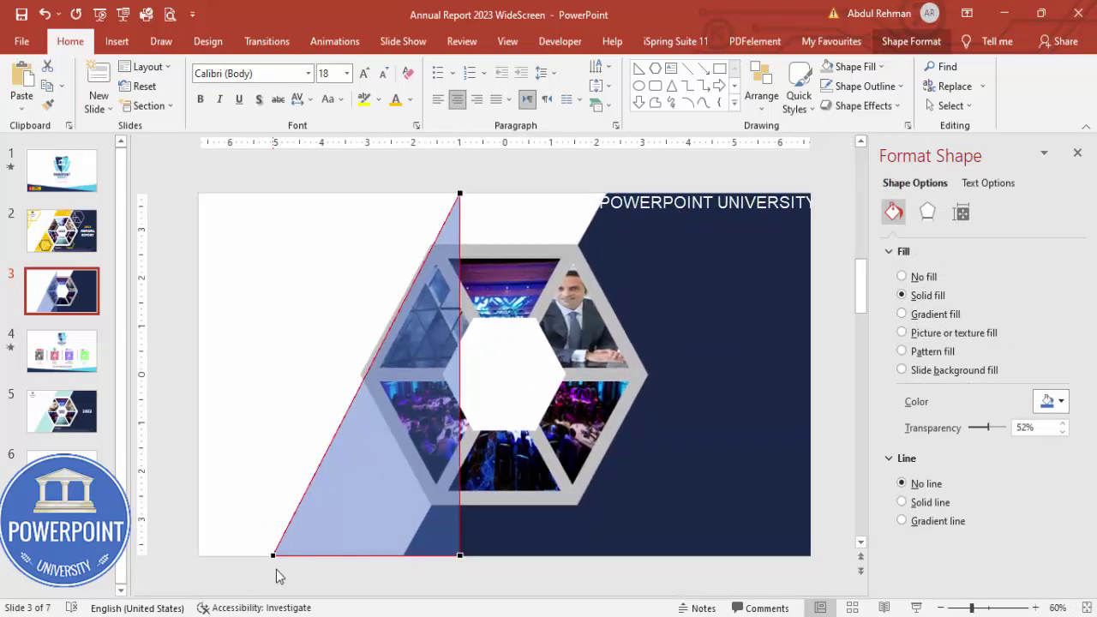
{"action": "left_click_drag", "start_coordinate": [275, 555], "coordinate": [266, 556]}
{"action": "left_click", "coordinate": [288, 344]}
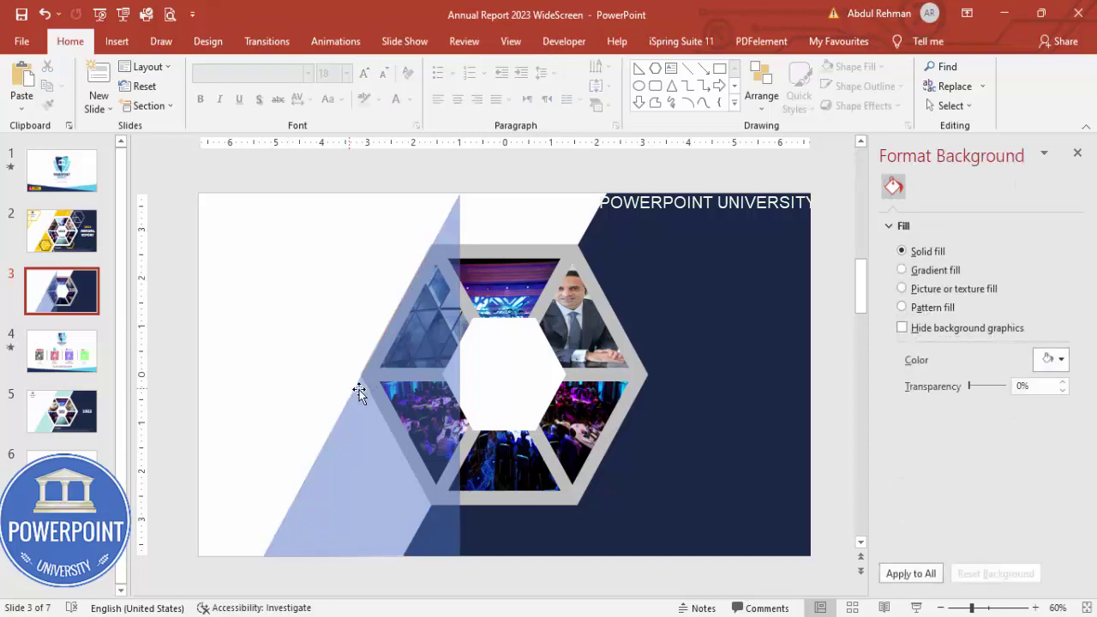
{"action": "left_click", "coordinate": [400, 331]}
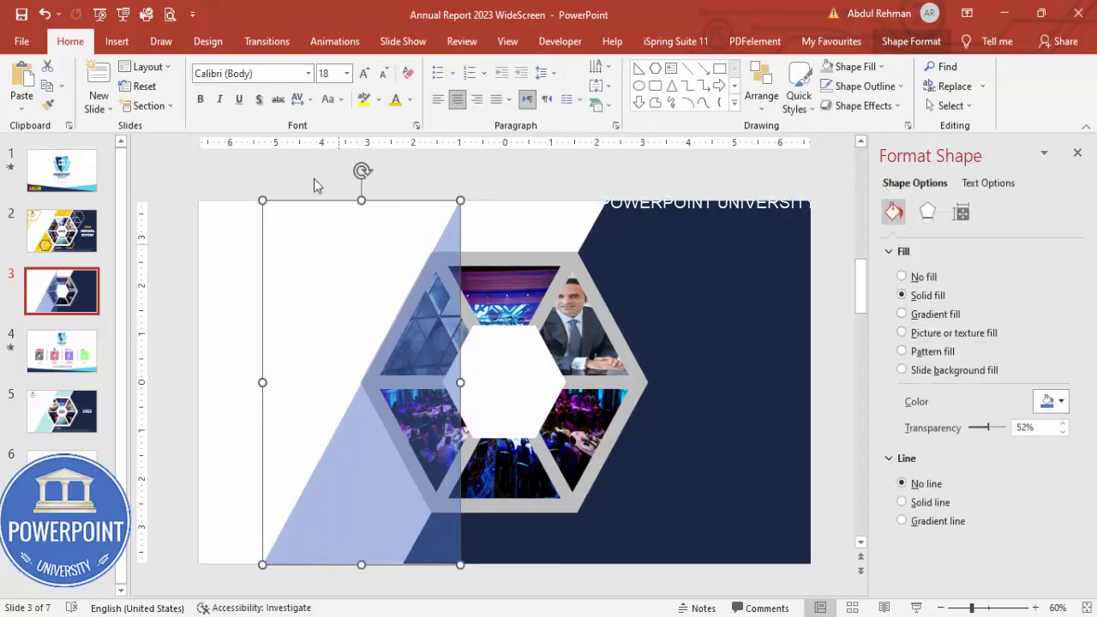
Draw an outline-free rectangle from the triangle's apex to the navy edge and union it with the triangle.
{"action": "left_click", "coordinate": [116, 41]}
{"action": "left_click", "coordinate": [257, 97]}
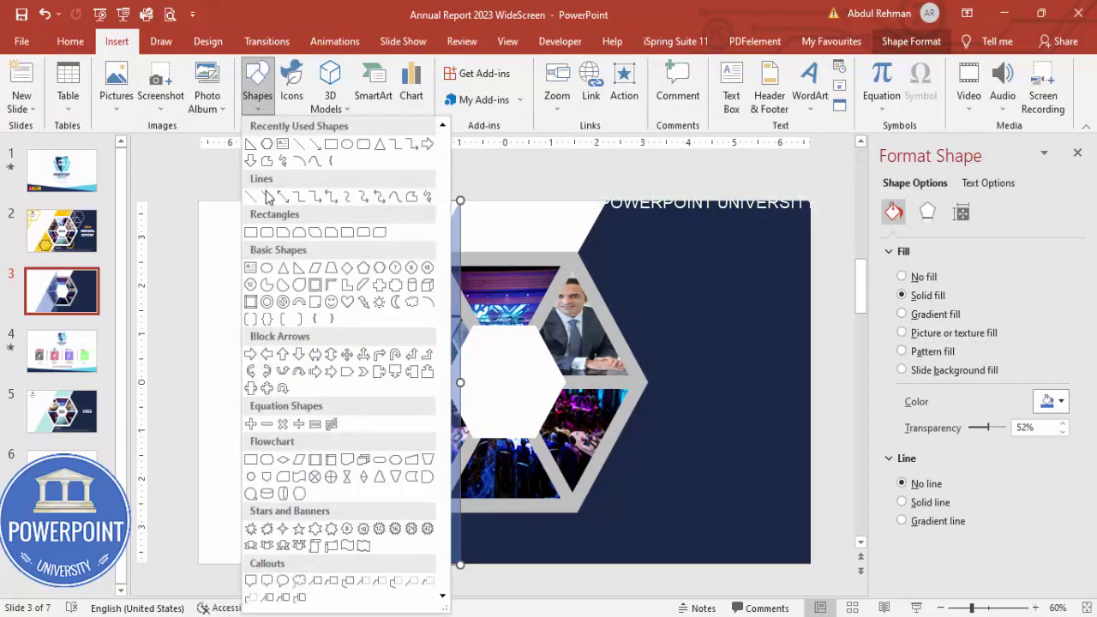
{"action": "left_click", "coordinate": [249, 231]}
{"action": "left_click_drag", "start_coordinate": [460, 200], "coordinate": [609, 565]}
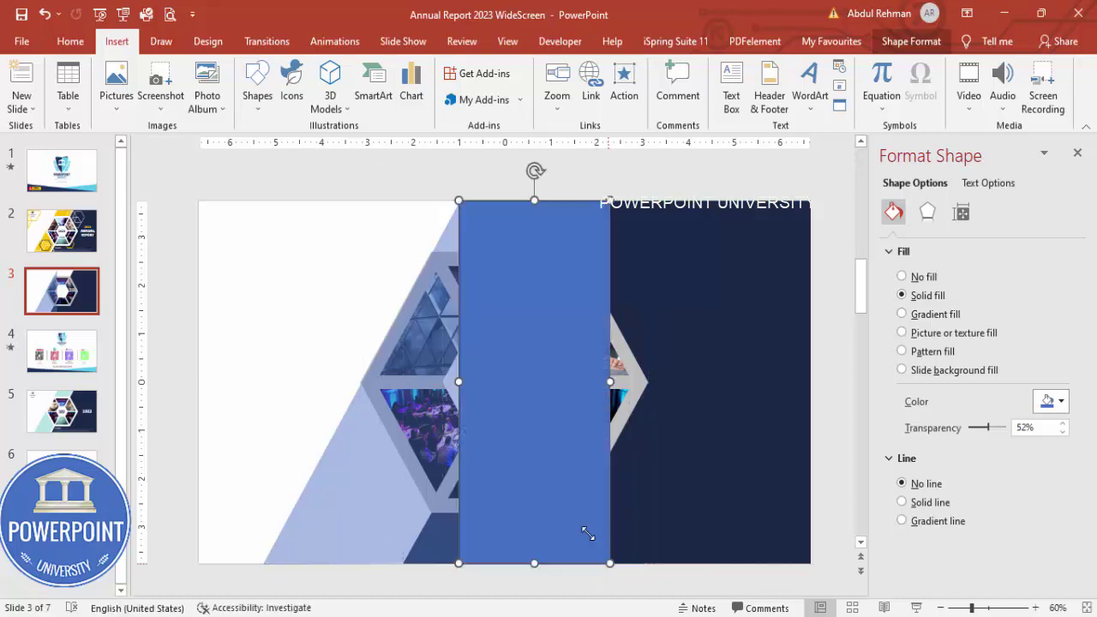
{"action": "left_click", "coordinate": [420, 86]}
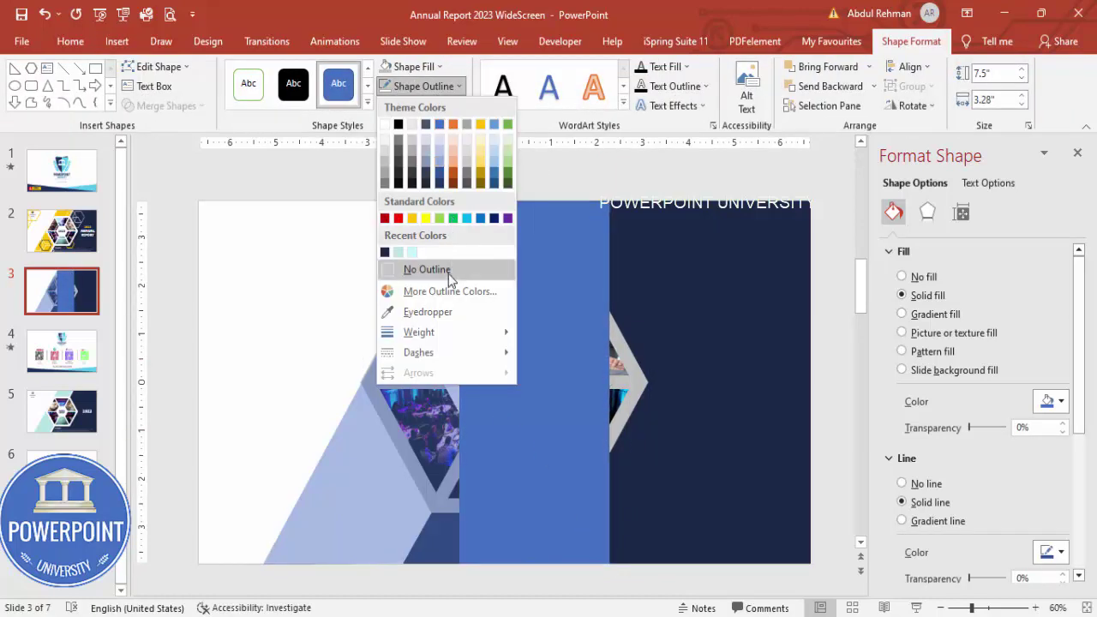
{"action": "left_click", "coordinate": [427, 269]}
{"action": "left_click", "coordinate": [441, 354], "text": "shift"}
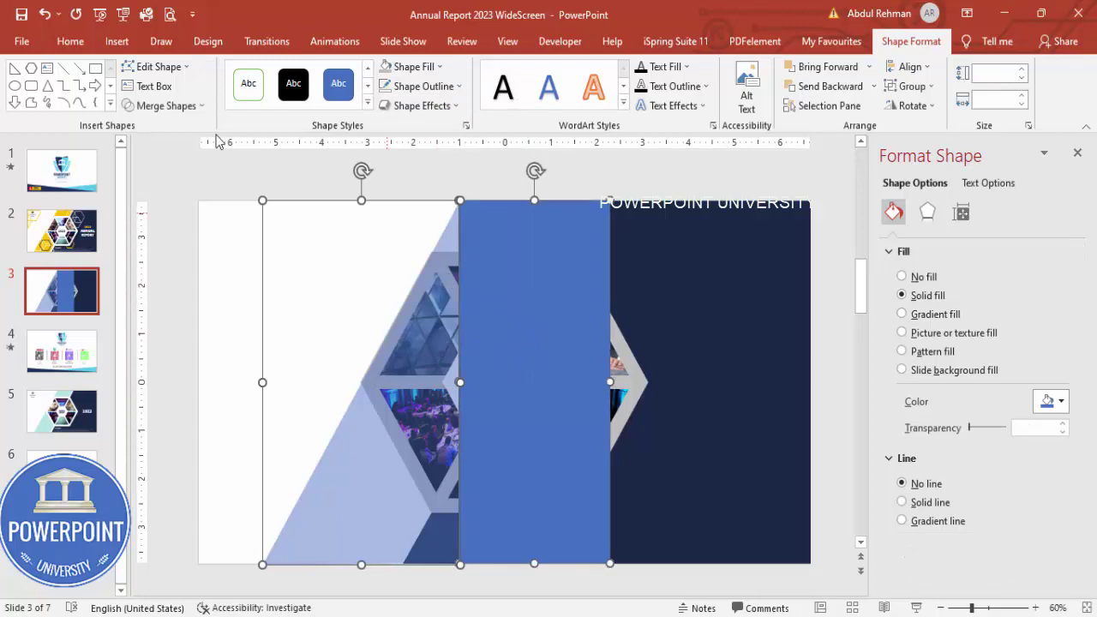
{"action": "left_click", "coordinate": [165, 106]}
{"action": "left_click", "coordinate": [172, 132]}
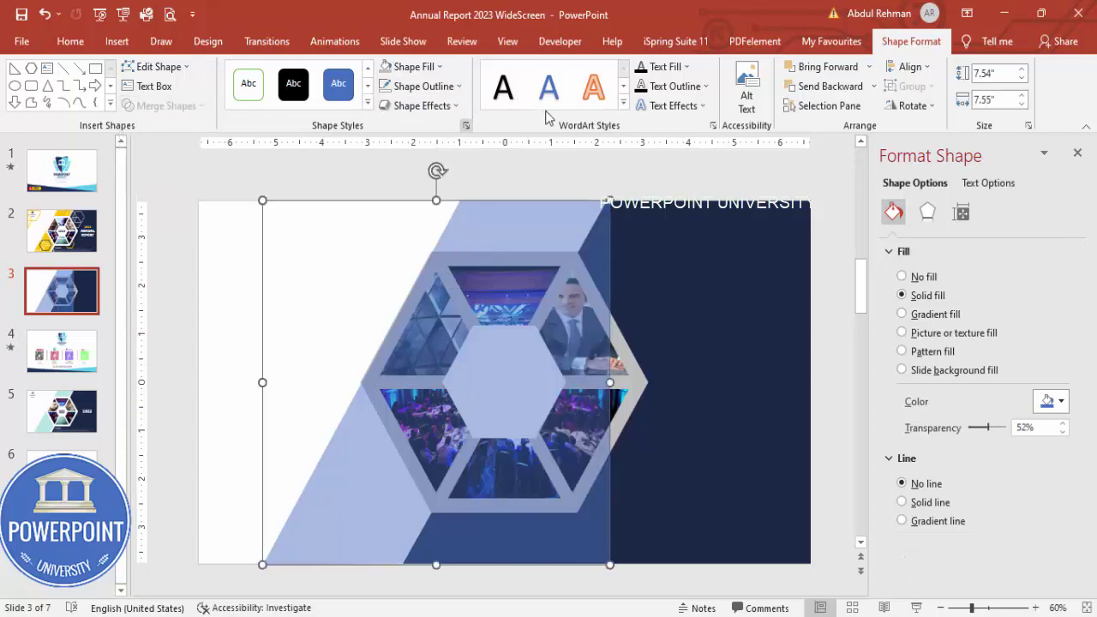
Make the merged shape 0% transparent, fill it gold, and send it to the back.
{"action": "left_click", "coordinate": [994, 436]}
{"action": "left_click_drag", "start_coordinate": [990, 432], "coordinate": [968, 429]}
{"action": "left_click", "coordinate": [410, 66]}
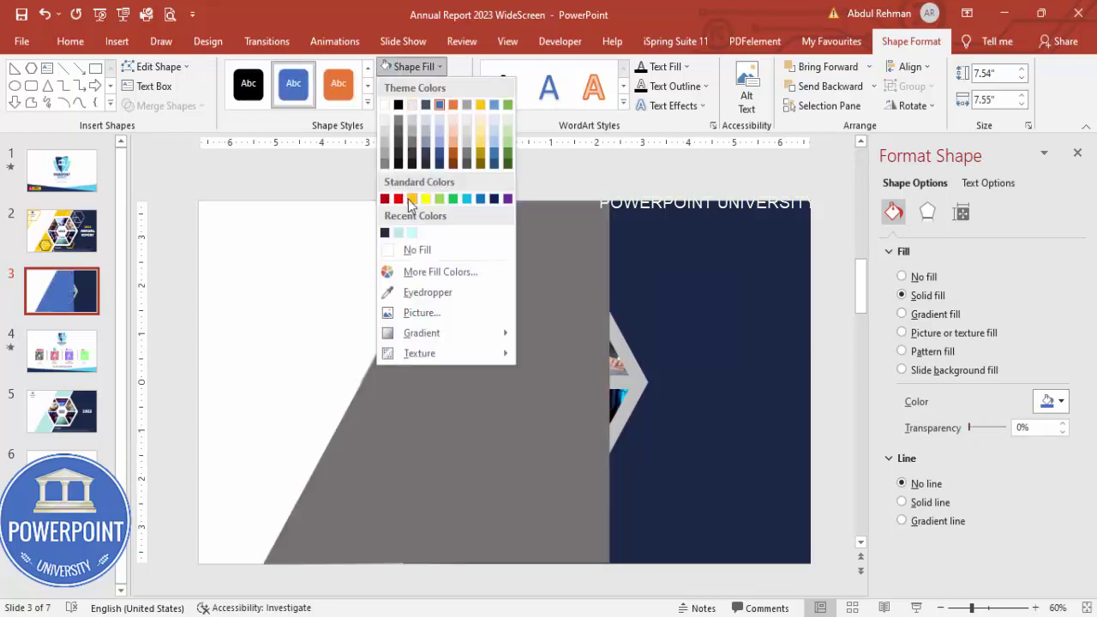
{"action": "left_click", "coordinate": [411, 199]}
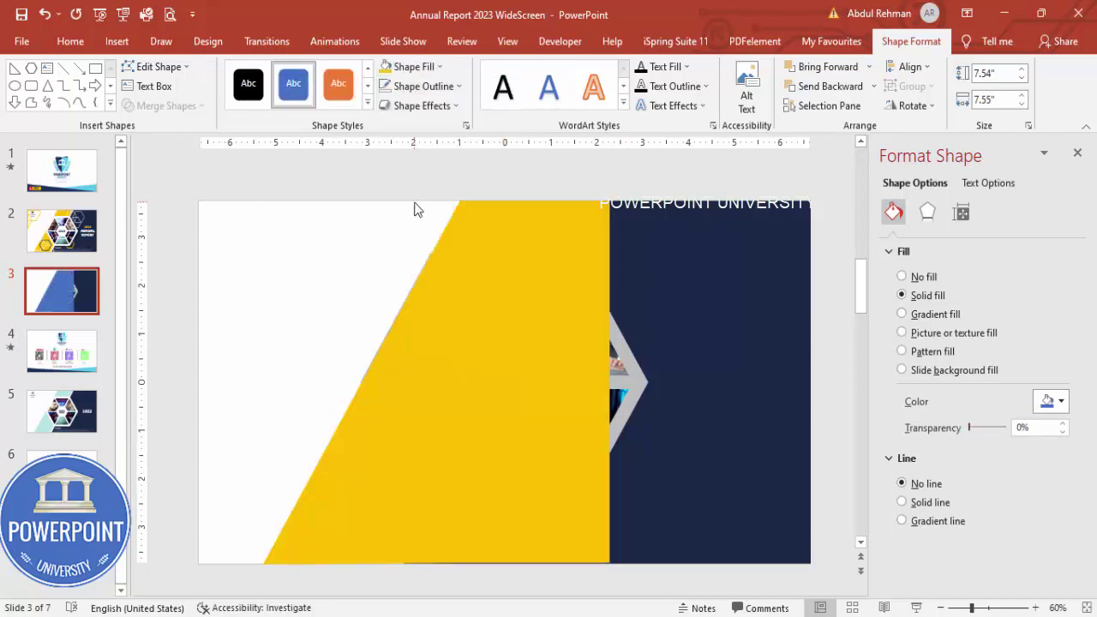
{"action": "left_click", "coordinate": [873, 85]}
{"action": "left_click", "coordinate": [827, 127]}
{"action": "left_click", "coordinate": [601, 158]}
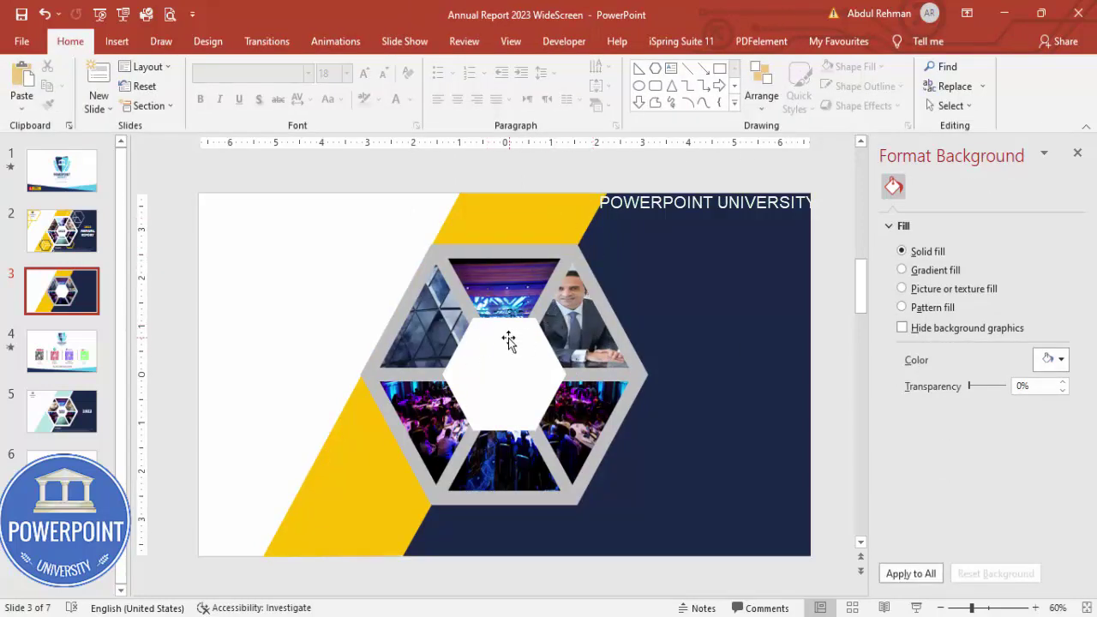
Refill the hexagon frame with white instead of light grey.
{"action": "double_click", "coordinate": [454, 247]}
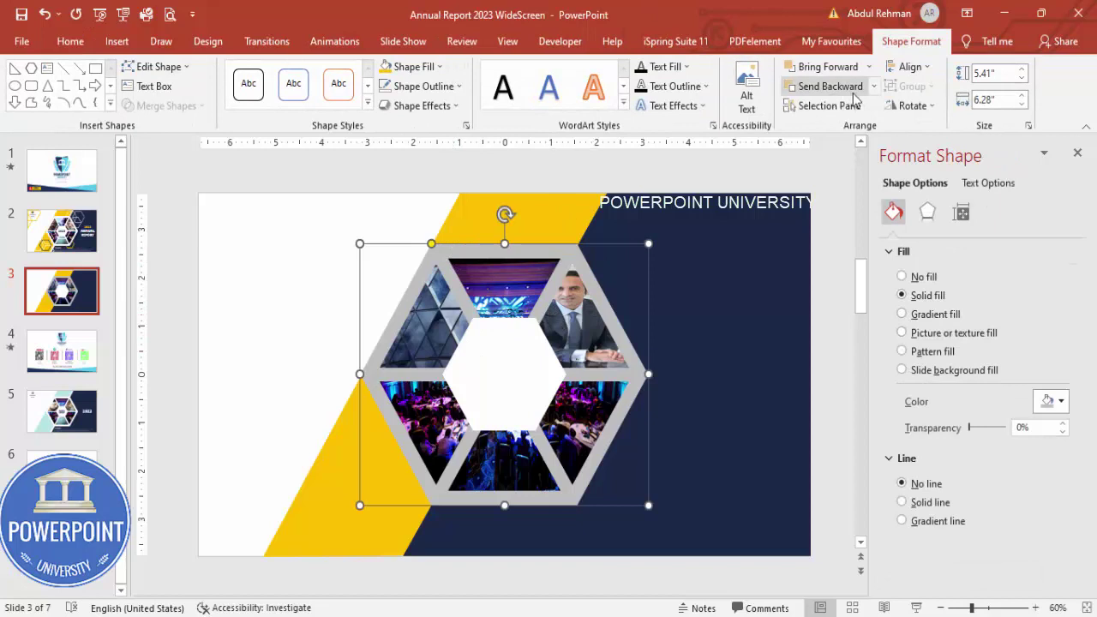
{"action": "left_click", "coordinate": [398, 66]}
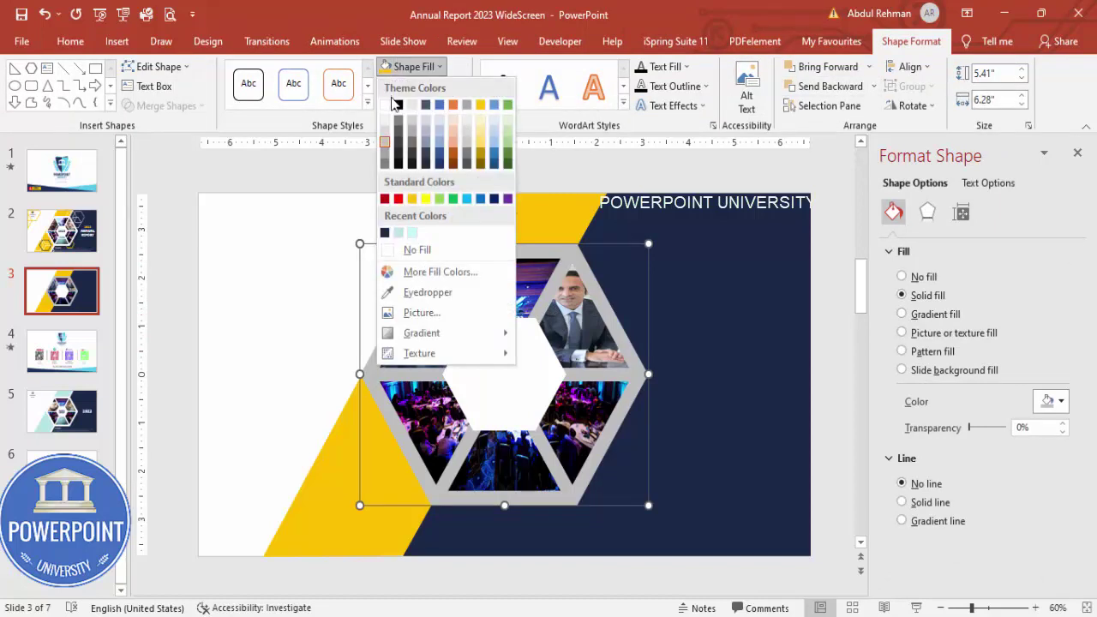
{"action": "left_click", "coordinate": [384, 101]}
{"action": "left_click", "coordinate": [300, 229]}
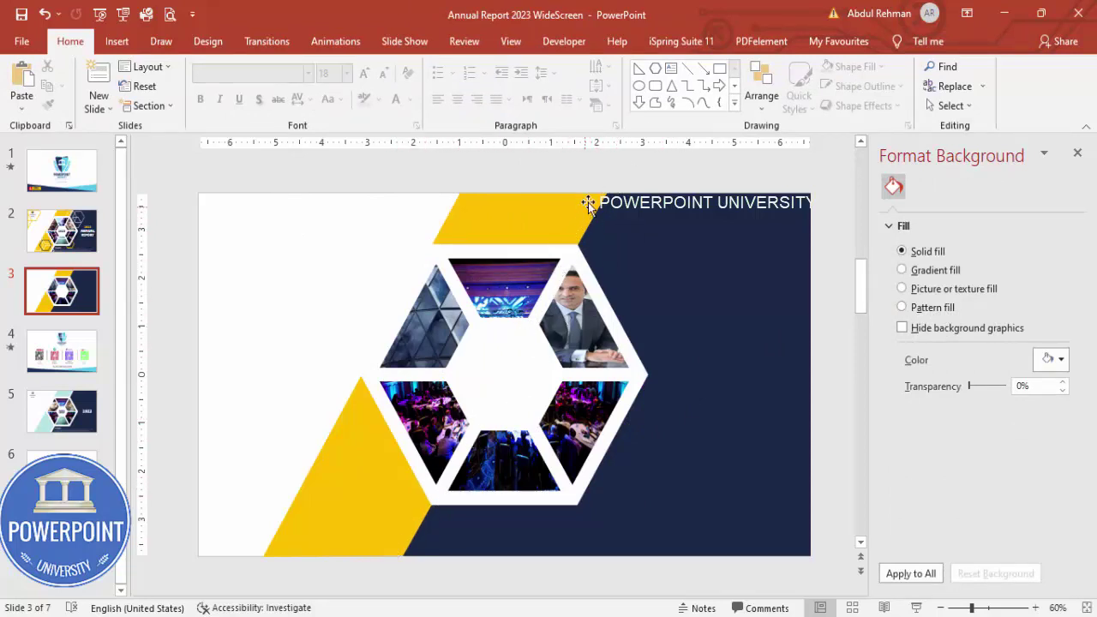
Duplicate the navy shape, make the copy white, and place it just behind the navy shape.
{"action": "left_click", "coordinate": [679, 240]}
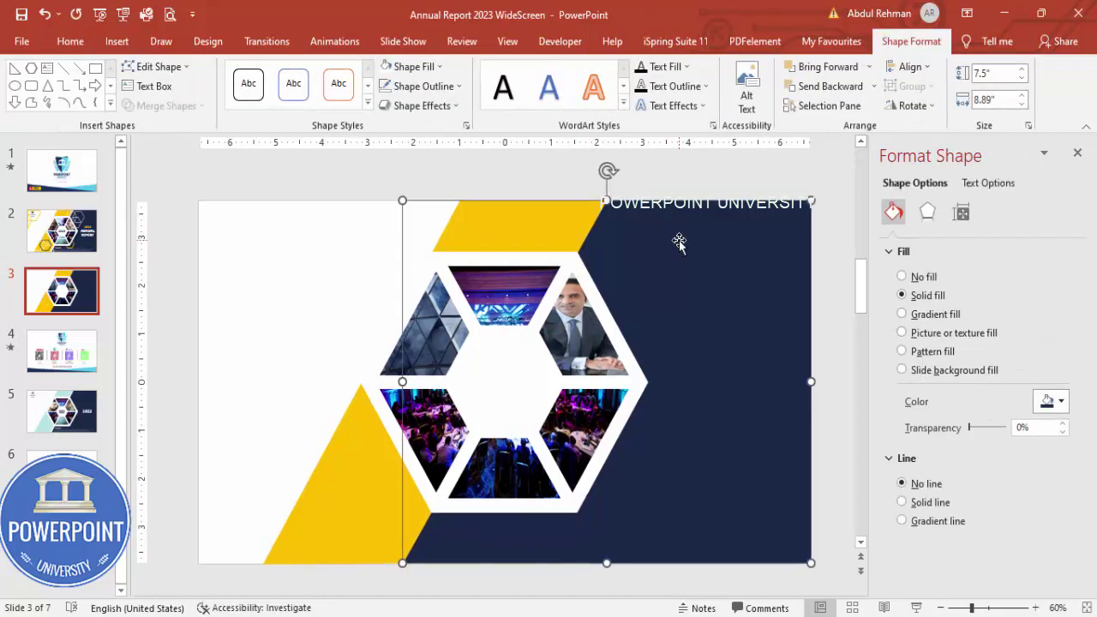
{"action": "key", "text": "ctrl+d"}
{"action": "left_click", "coordinate": [388, 69]}
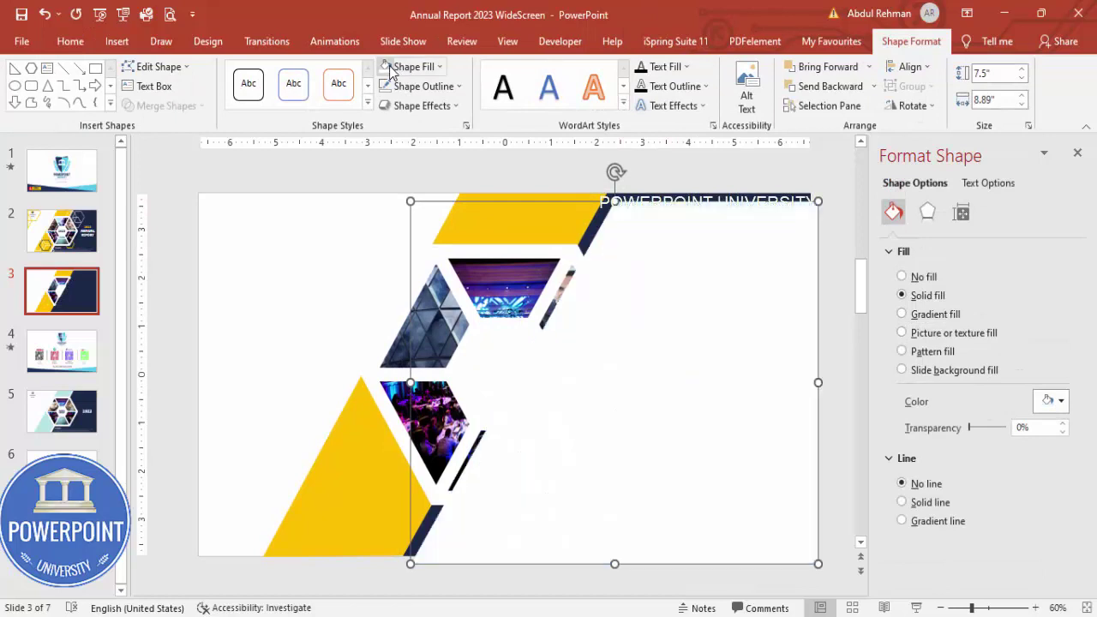
{"action": "left_click_drag", "start_coordinate": [661, 250], "coordinate": [641, 243]}
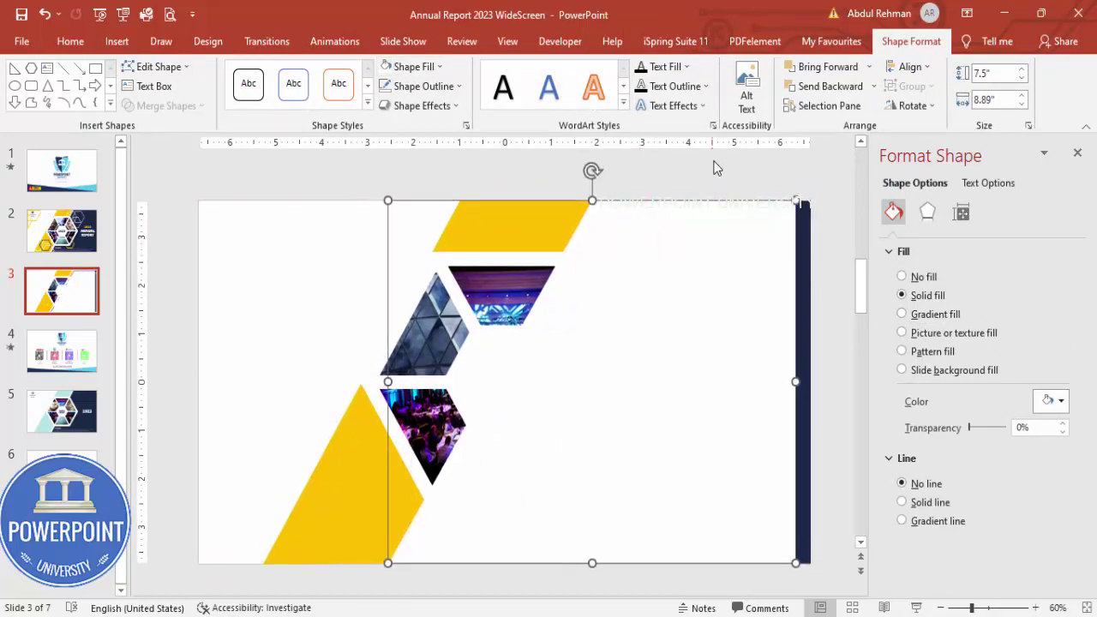
{"action": "left_click", "coordinate": [831, 85]}
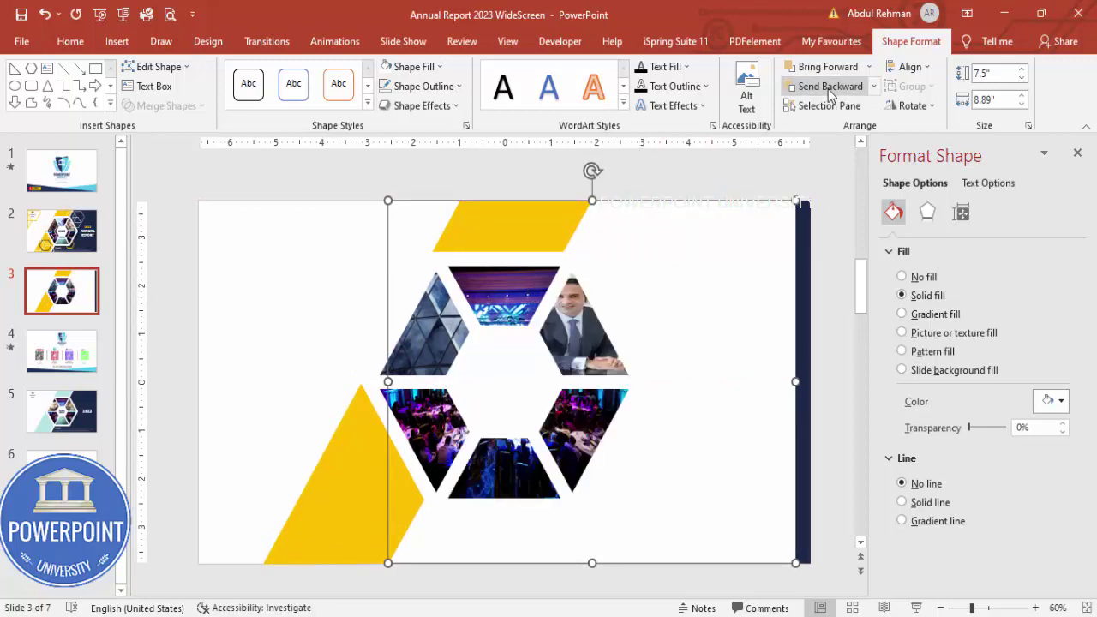
{"action": "left_click", "coordinate": [830, 86]}
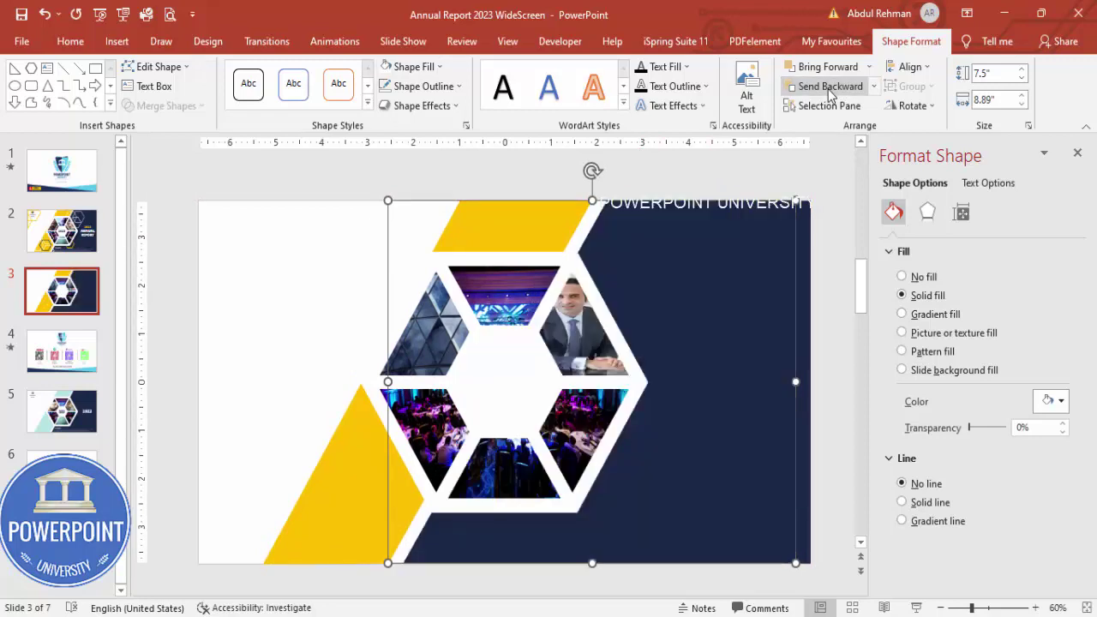
{"action": "key", "text": "ctrl+Right"}
{"action": "key", "text": "ctrl+Right"}
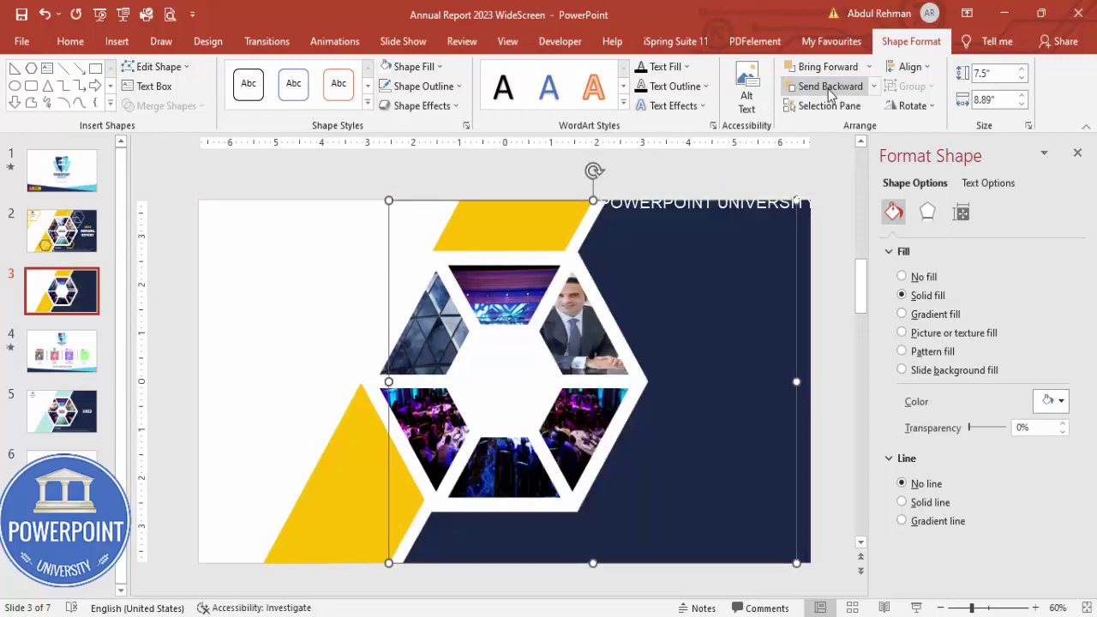
{"action": "key", "text": "ctrl+Right"}
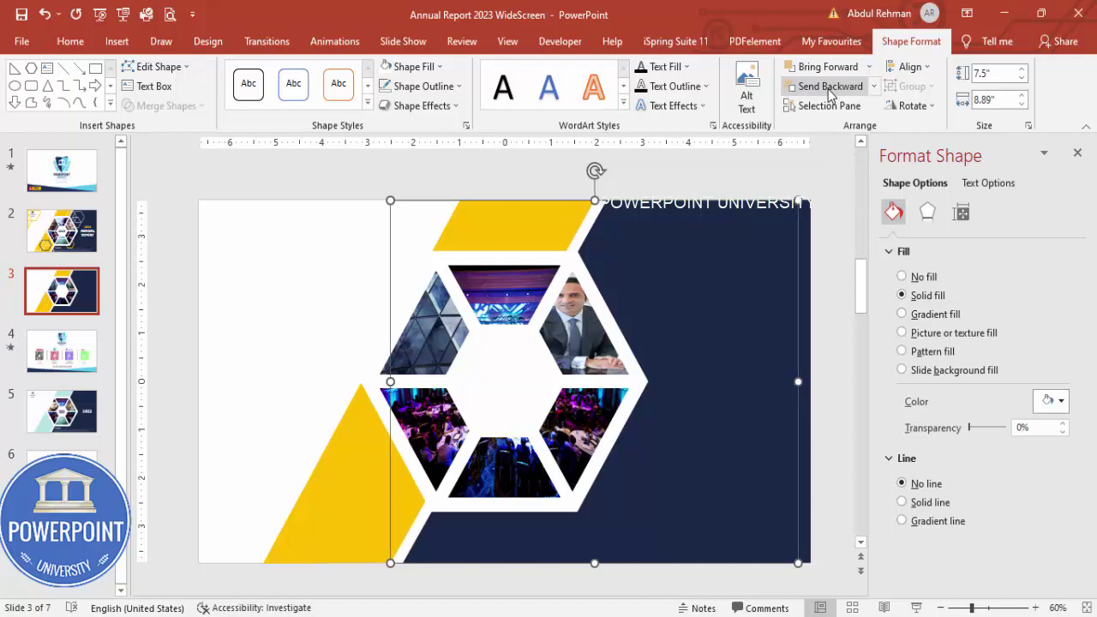
{"action": "key", "text": "ctrl+Left"}
{"action": "key", "text": "ctrl+Left"}
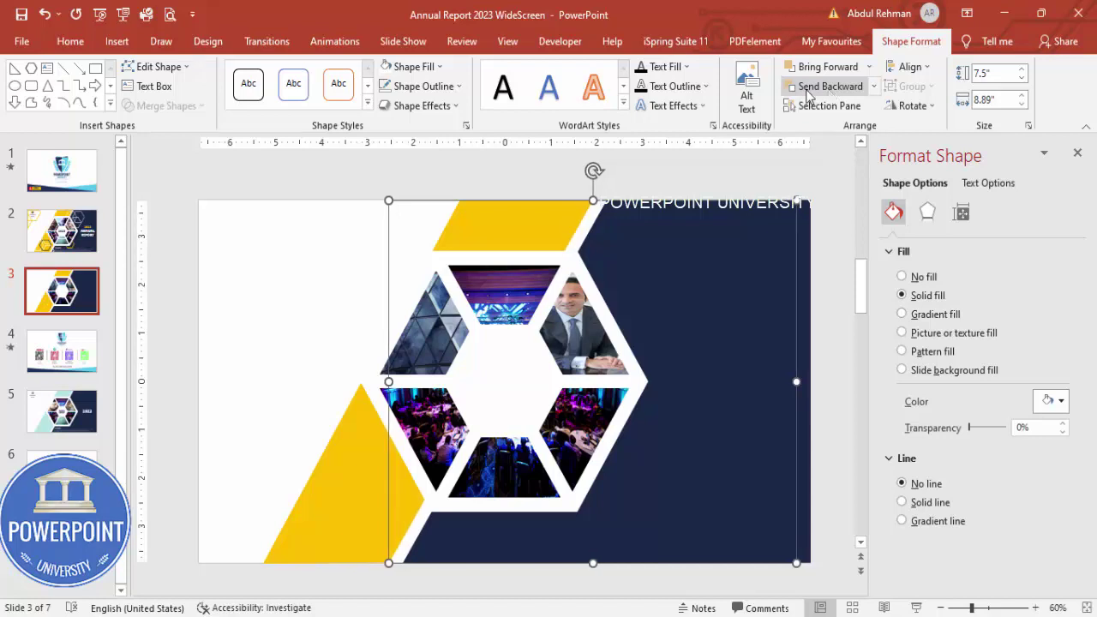
{"action": "left_click", "coordinate": [690, 176]}
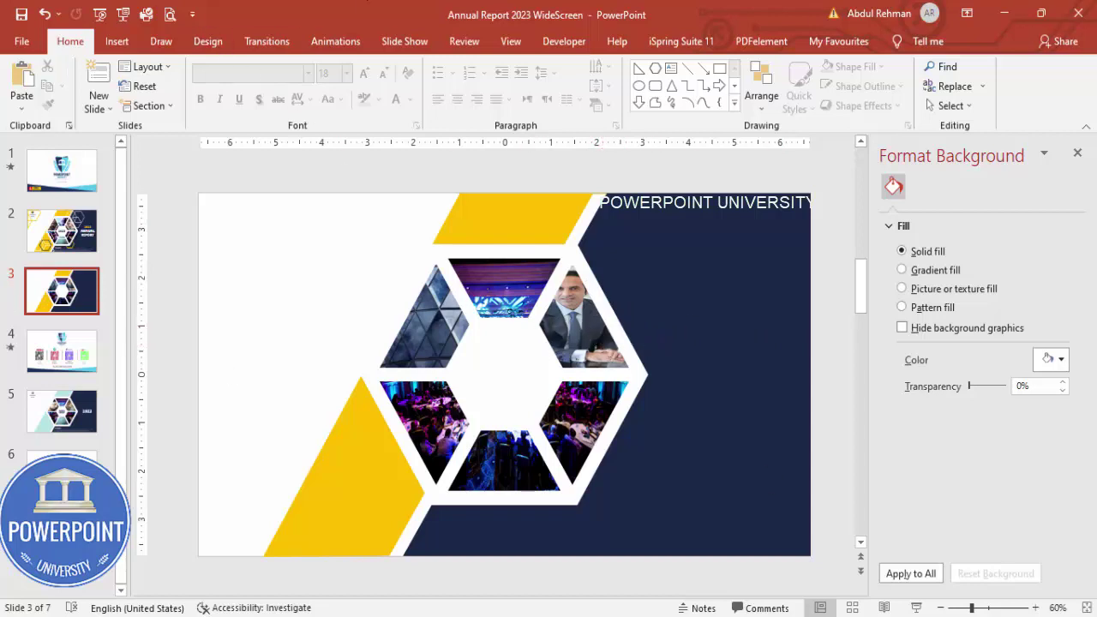
Add a '2023' text box inside the hexagon, coloured dark blue and centre-aligned.
{"action": "left_click", "coordinate": [1086, 607]}
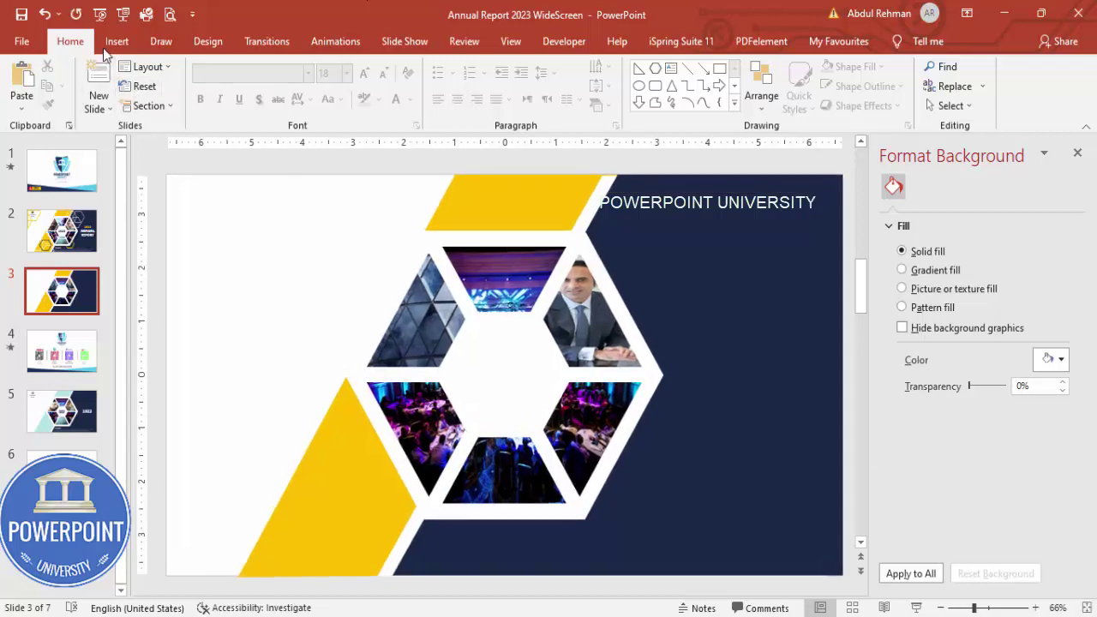
{"action": "left_click", "coordinate": [117, 41]}
{"action": "left_click", "coordinate": [731, 86]}
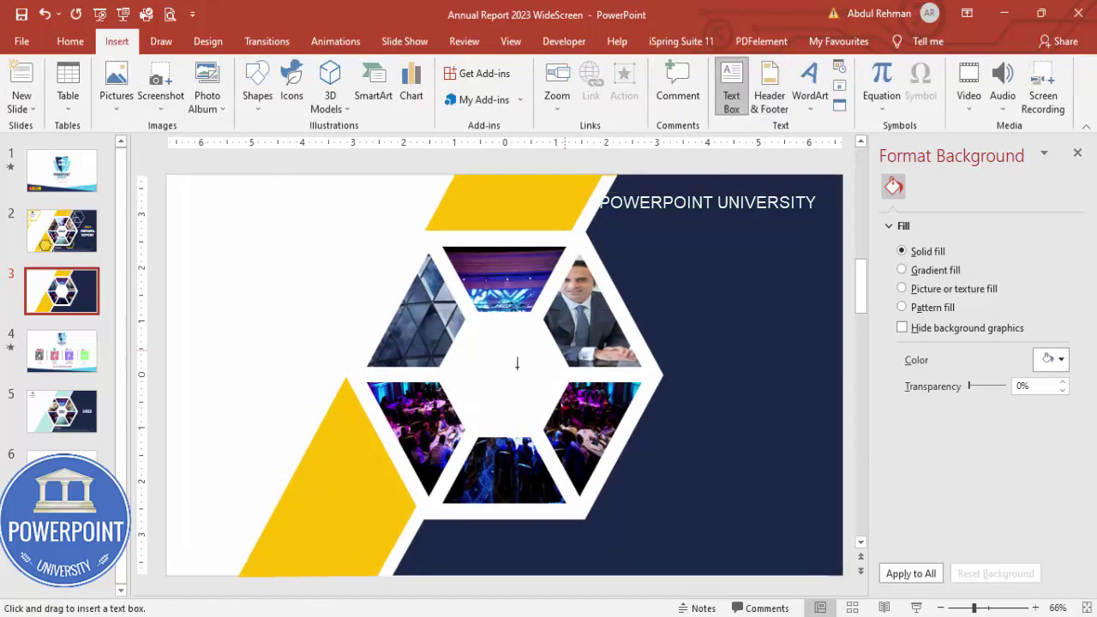
{"action": "left_click_drag", "start_coordinate": [471, 357], "coordinate": [553, 382]}
{"action": "type", "text": "2023"}
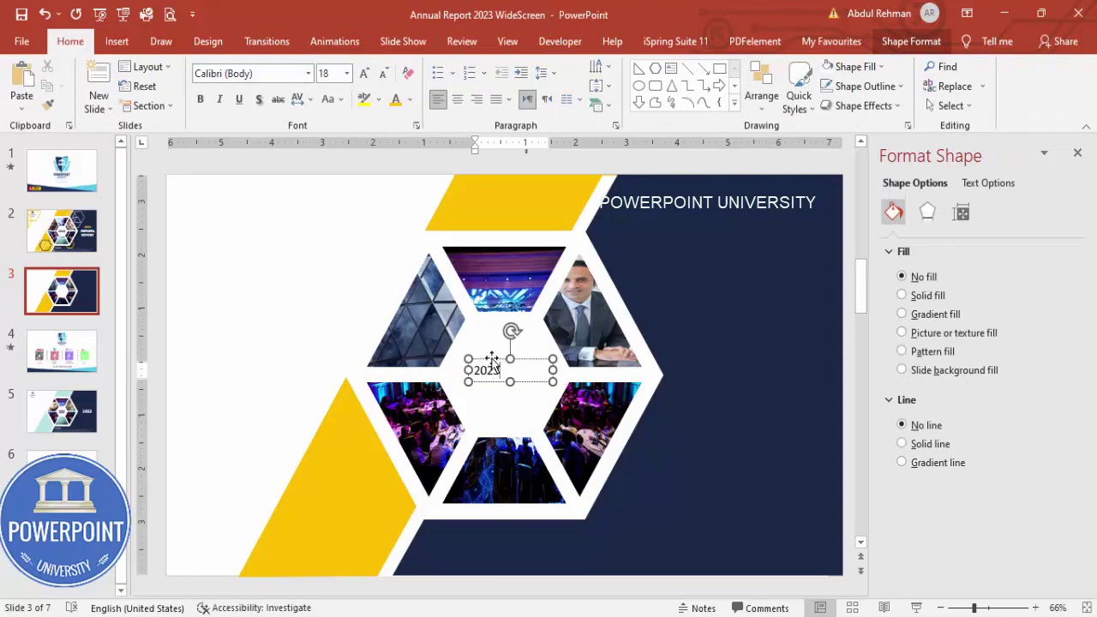
{"action": "left_click", "coordinate": [492, 363]}
{"action": "left_click", "coordinate": [409, 100]}
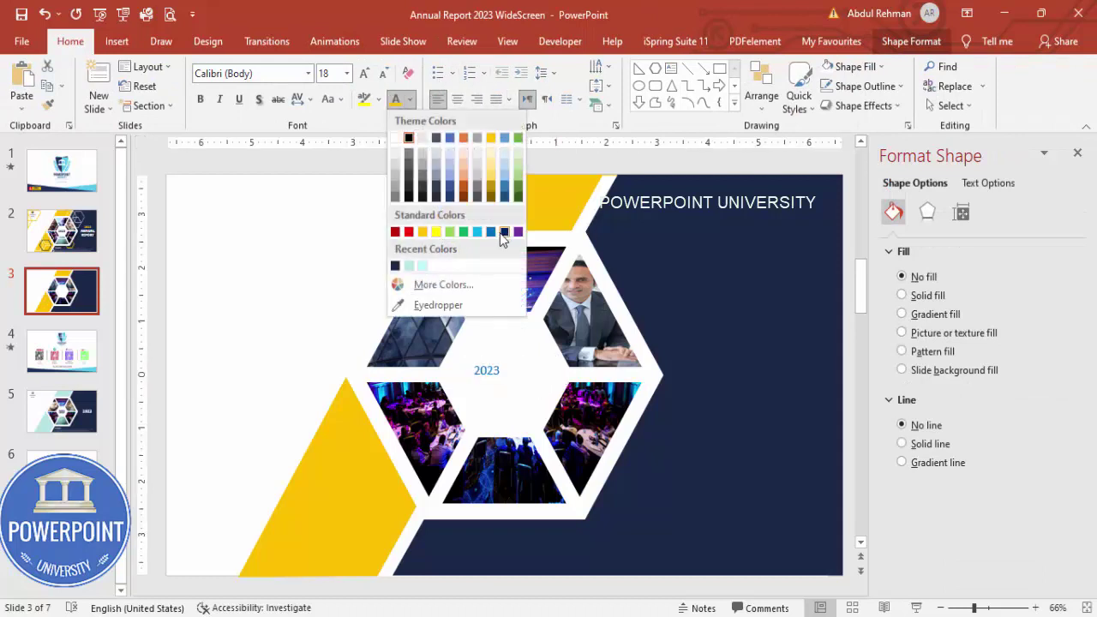
{"action": "left_click", "coordinate": [394, 267]}
{"action": "left_click", "coordinate": [457, 100]}
Set 2023 to Open Sans Extrabold 44 pt, centre it in the hexagon, and copy it right.
{"action": "left_click", "coordinate": [277, 75]}
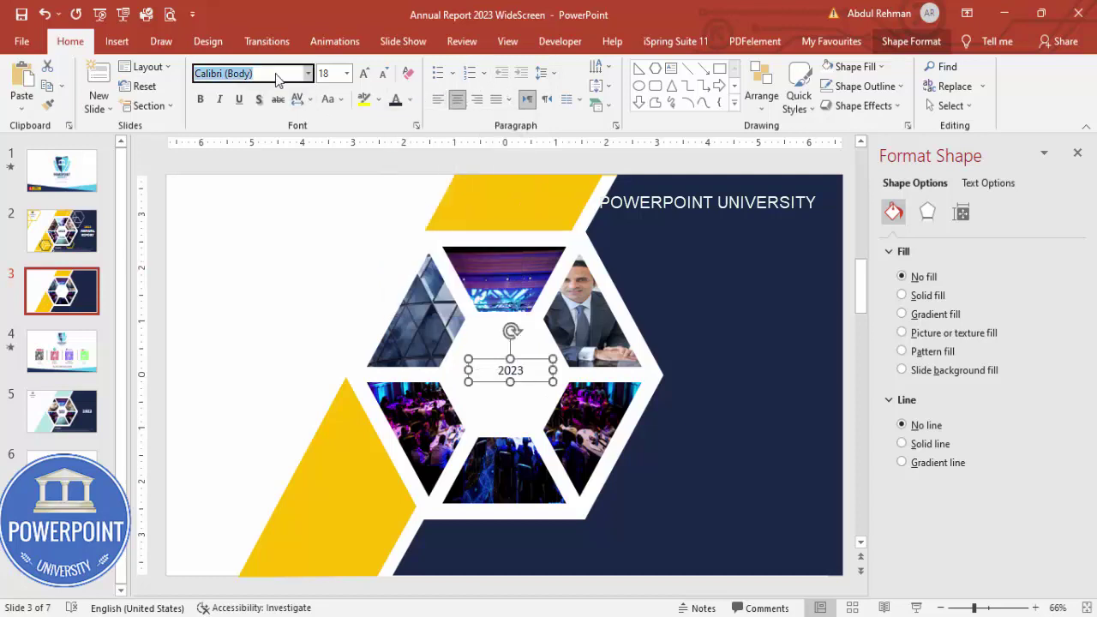
{"action": "type", "text": "Open Sans Condensed"}
{"action": "key", "text": "Return"}
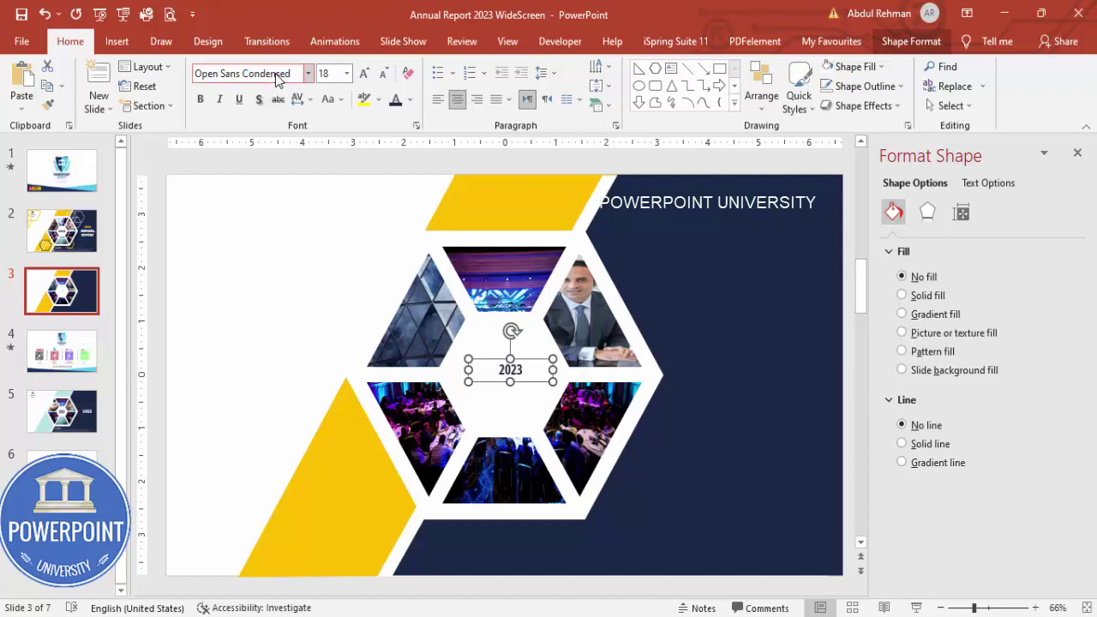
{"action": "left_click", "coordinate": [364, 74]}
{"action": "left_click", "coordinate": [363, 73]}
{"action": "left_click", "coordinate": [363, 74]}
{"action": "left_click", "coordinate": [363, 74]}
{"action": "left_click", "coordinate": [364, 74]}
{"action": "left_click", "coordinate": [363, 73]}
{"action": "left_click", "coordinate": [364, 74]}
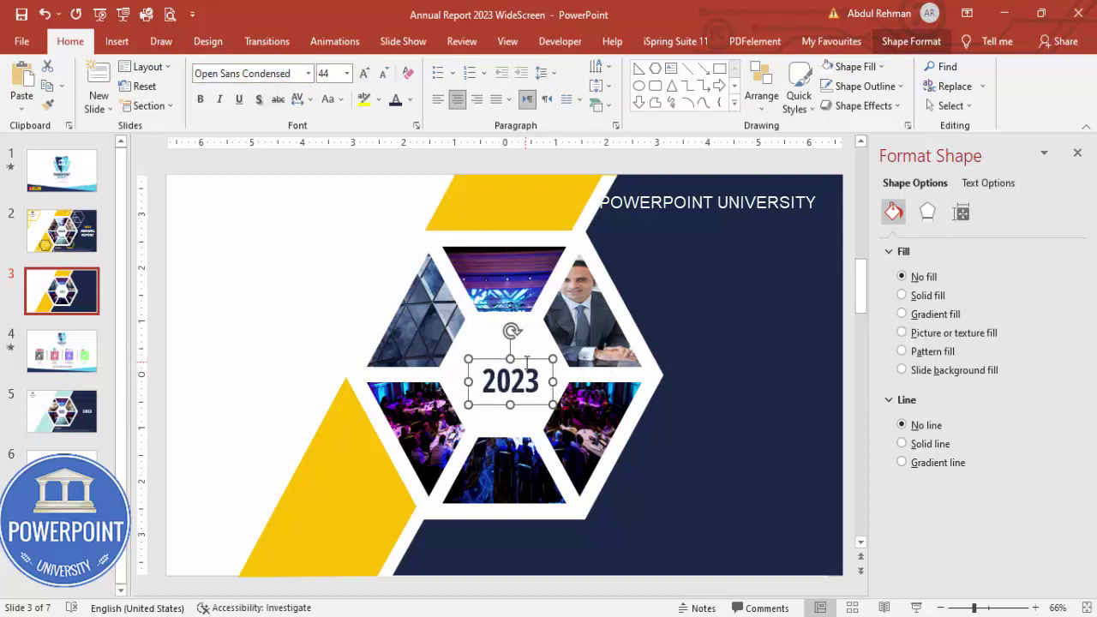
{"action": "left_click_drag", "start_coordinate": [525, 355], "coordinate": [520, 351]}
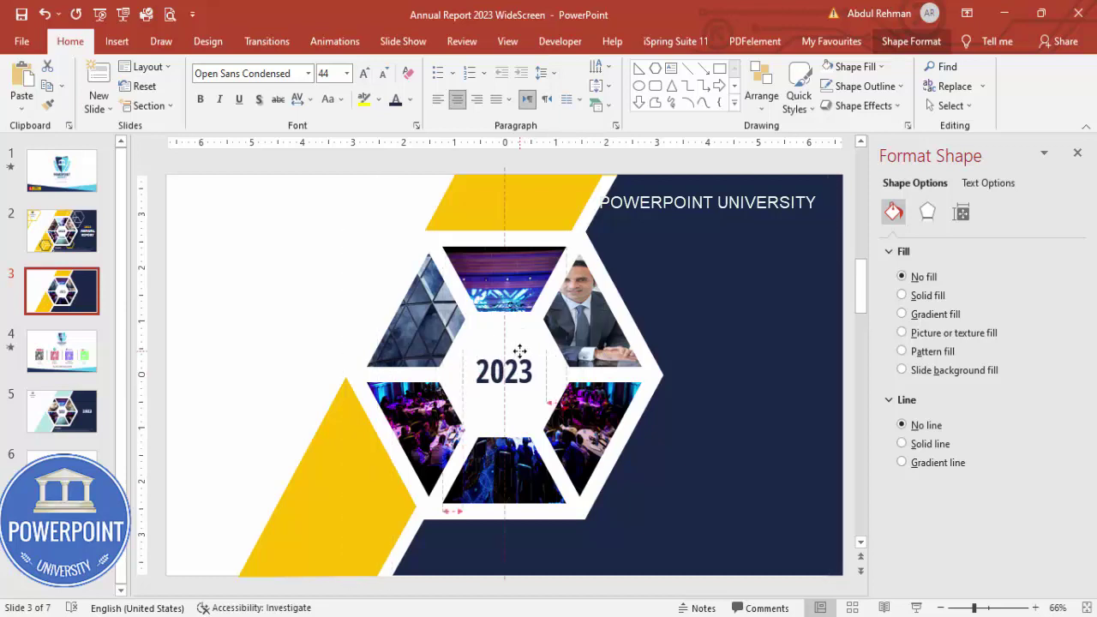
{"action": "double_click", "coordinate": [260, 72]}
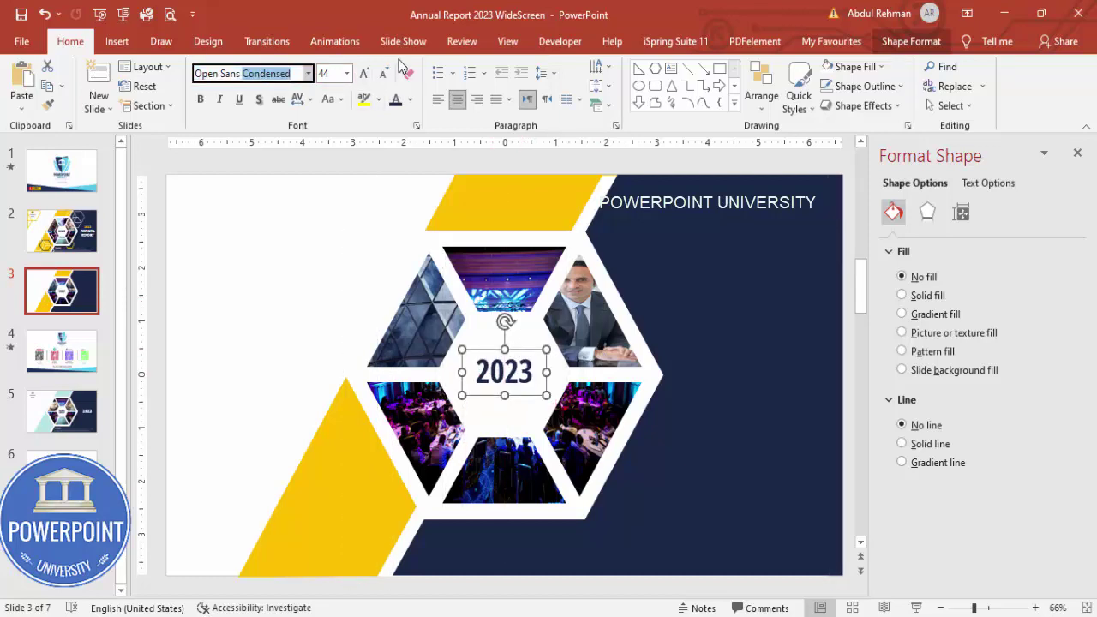
{"action": "type", "text": "Ex"}
{"action": "key", "text": "Return"}
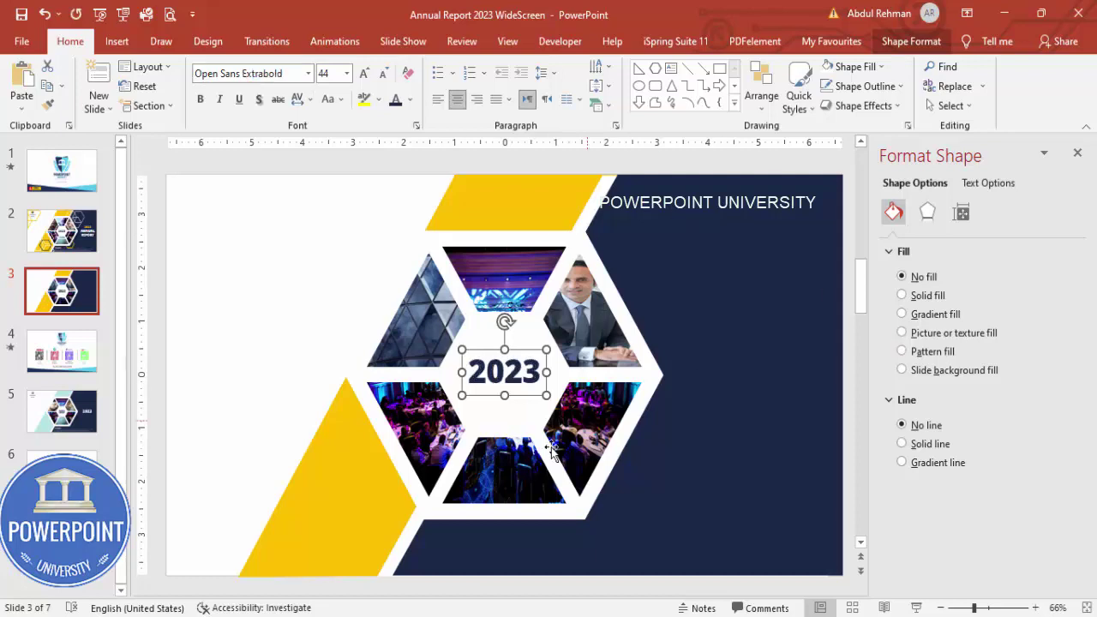
{"action": "left_click_drag", "start_coordinate": [522, 351], "coordinate": [743, 350]}
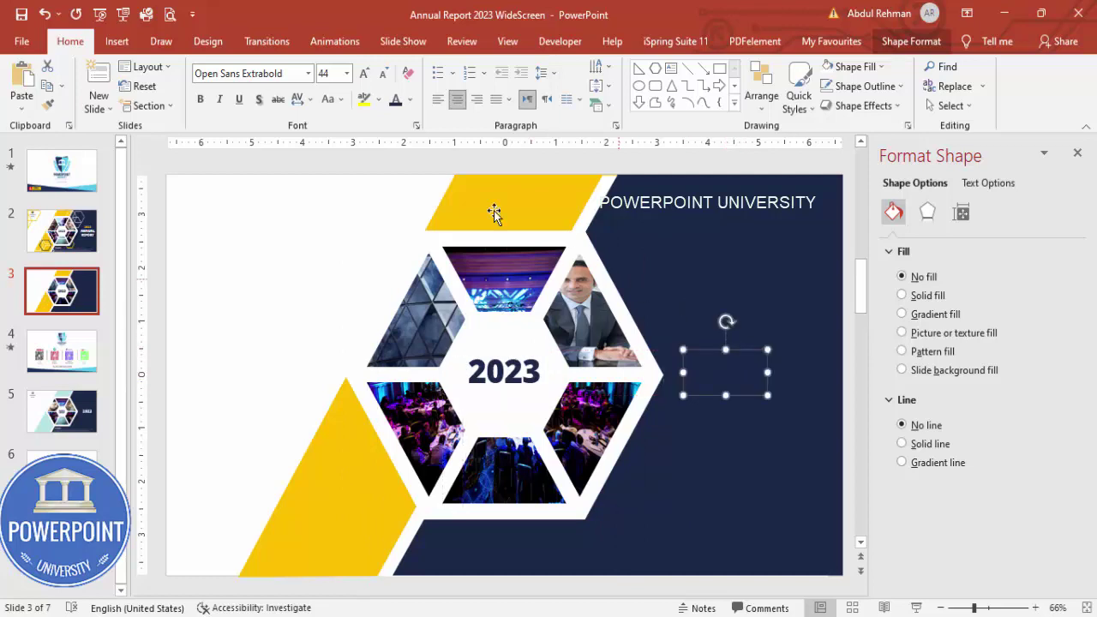
Make the copied 2023 white, enlarge it, and retype it as ANNUAL REPORT.
{"action": "left_click", "coordinate": [409, 100]}
{"action": "left_click", "coordinate": [396, 136]}
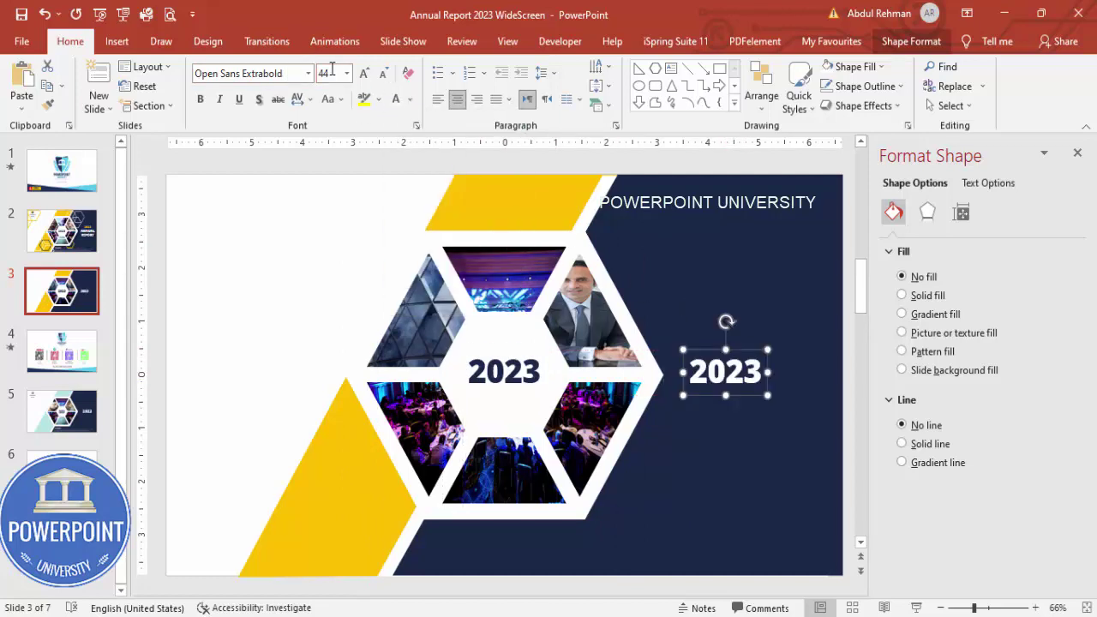
{"action": "left_click", "coordinate": [364, 73]}
{"action": "left_click", "coordinate": [364, 72]}
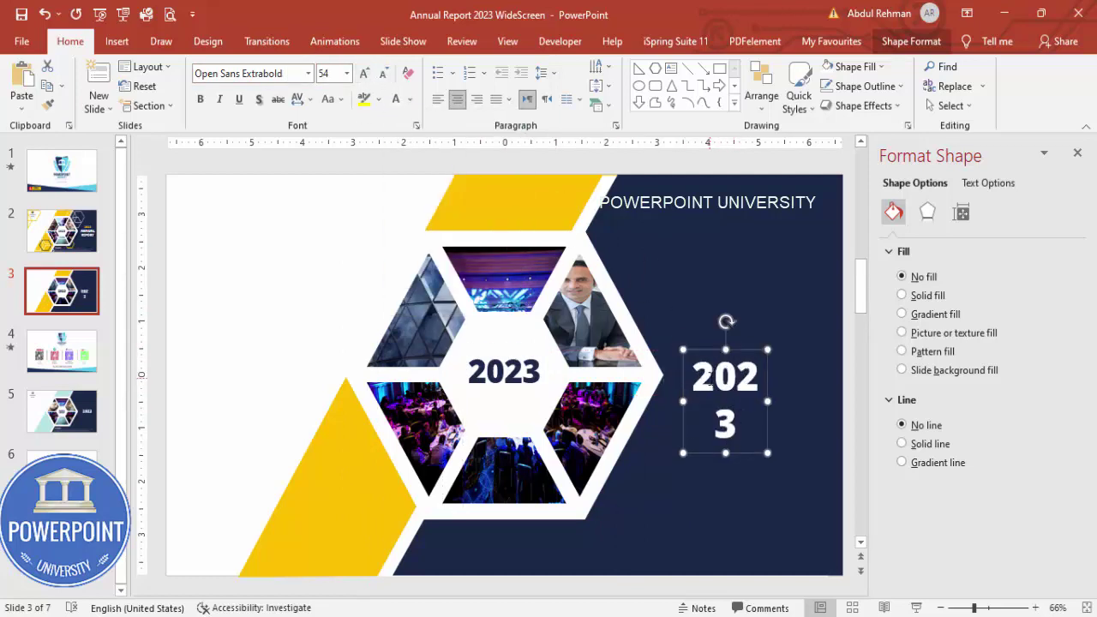
{"action": "double_click", "coordinate": [704, 381]}
{"action": "type", "text": "ANN"}
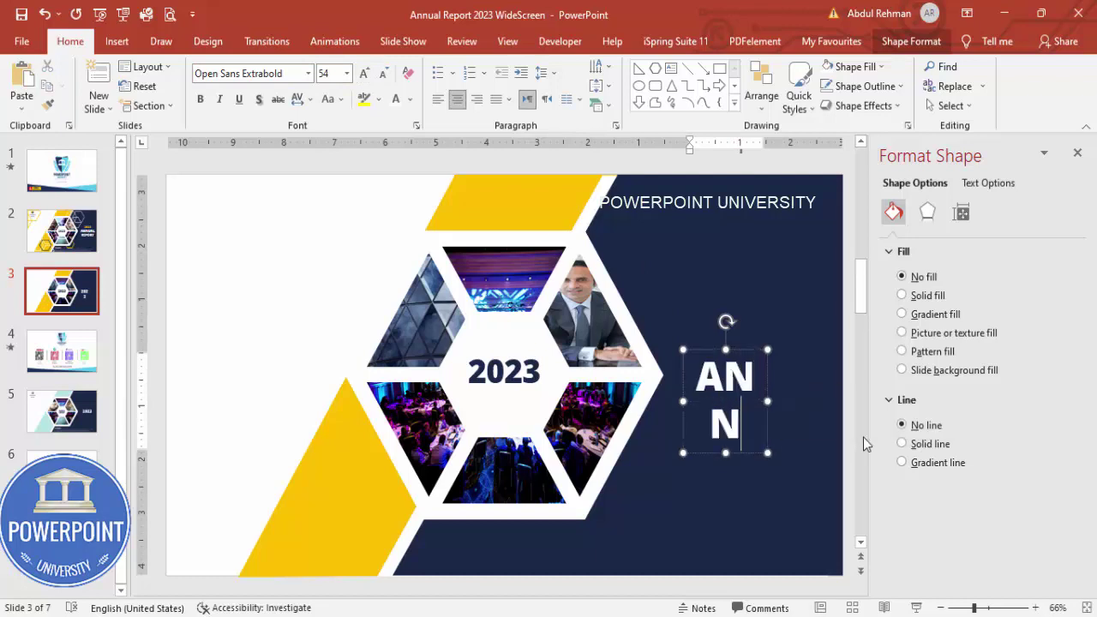
{"action": "type", "text": "UAL REPOR"}
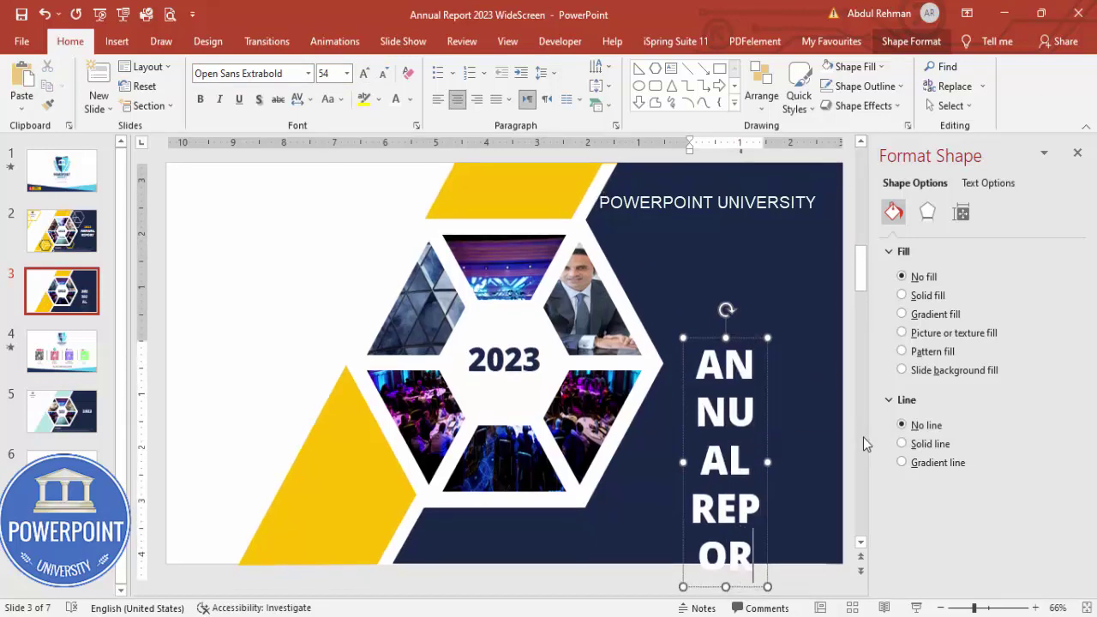
{"action": "type", "text": "T"}
Widen the ANNUAL REPORT box, size it to 40 pt, and align it level with 2023 on navy.
{"action": "left_click_drag", "start_coordinate": [767, 414], "coordinate": [867, 377]}
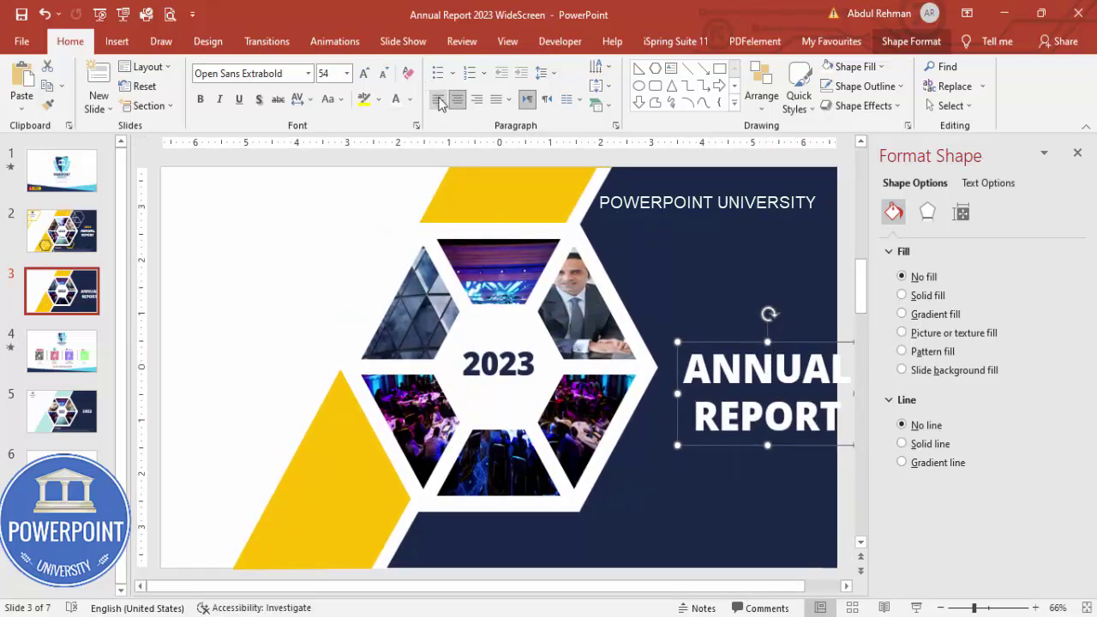
{"action": "left_click_drag", "start_coordinate": [749, 342], "coordinate": [729, 315]}
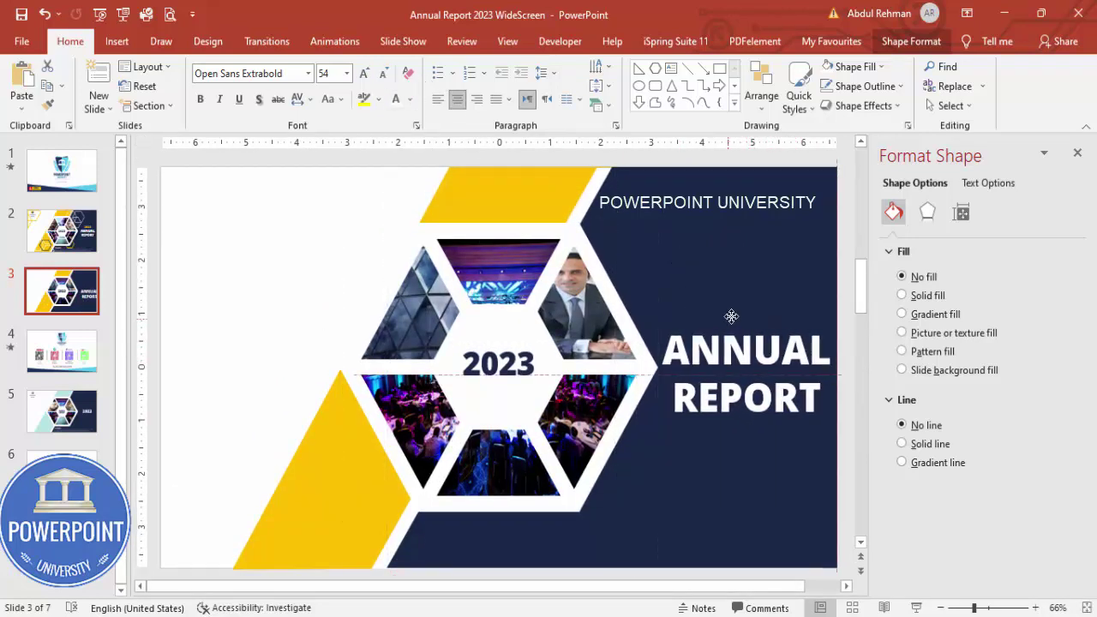
{"action": "left_click", "coordinate": [384, 75]}
{"action": "left_click", "coordinate": [385, 74]}
{"action": "left_click", "coordinate": [385, 75]}
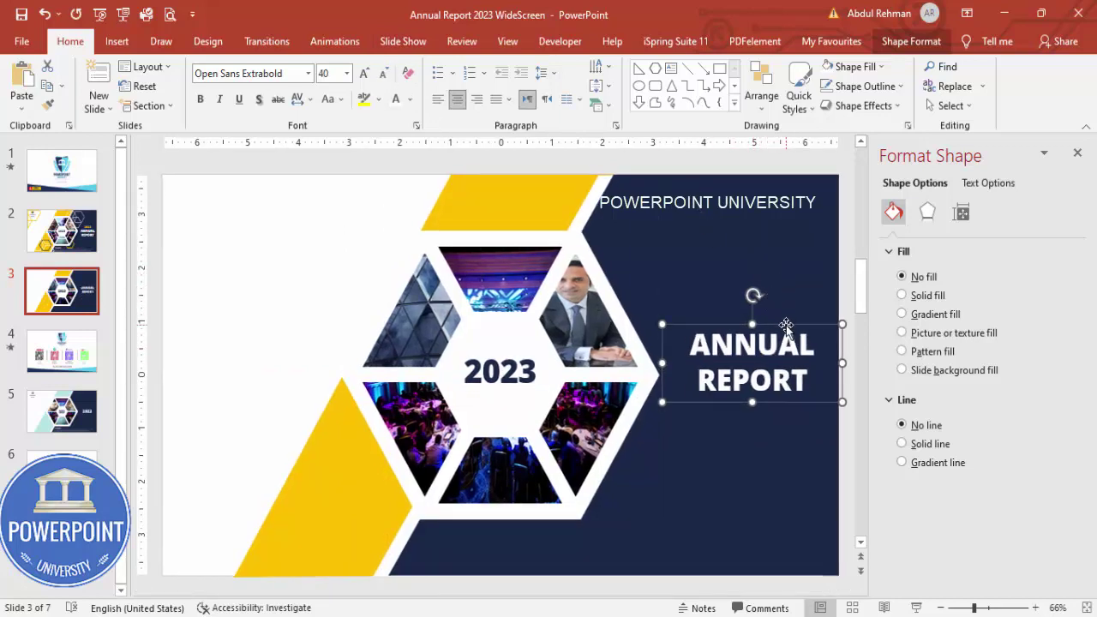
{"action": "left_click_drag", "start_coordinate": [785, 325], "coordinate": [780, 338]}
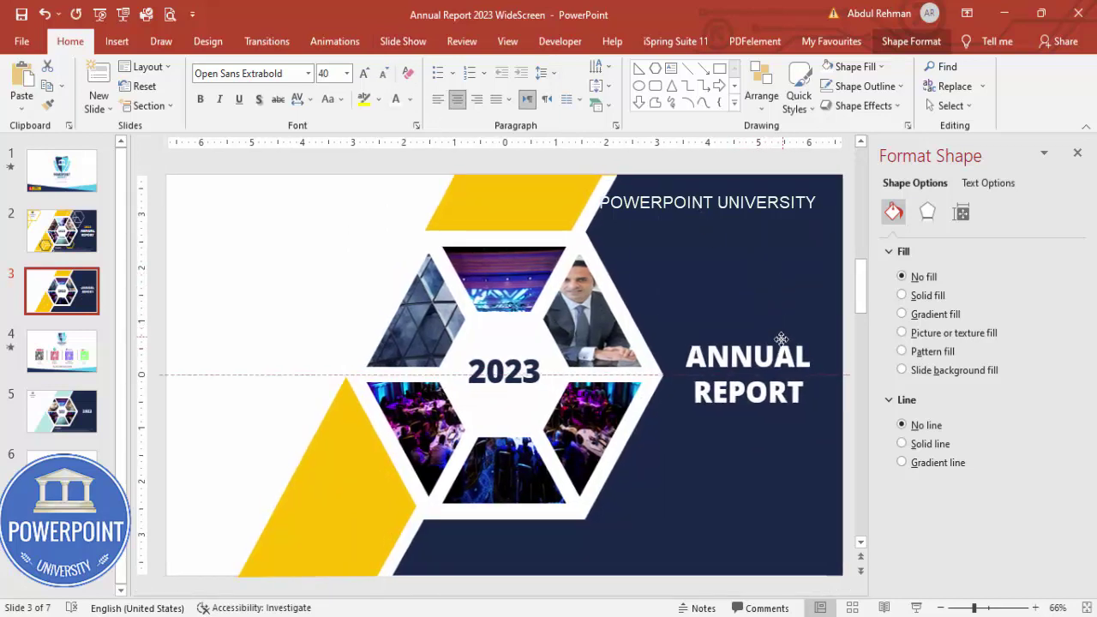
{"action": "left_click_drag", "start_coordinate": [781, 339], "coordinate": [780, 337]}
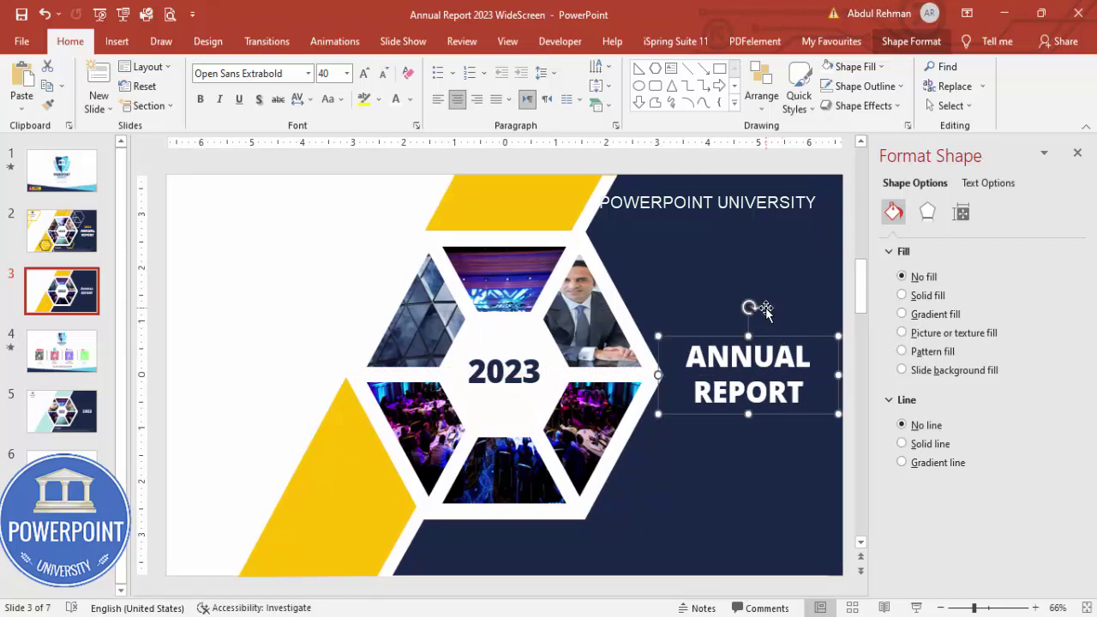
{"action": "left_click", "coordinate": [250, 257]}
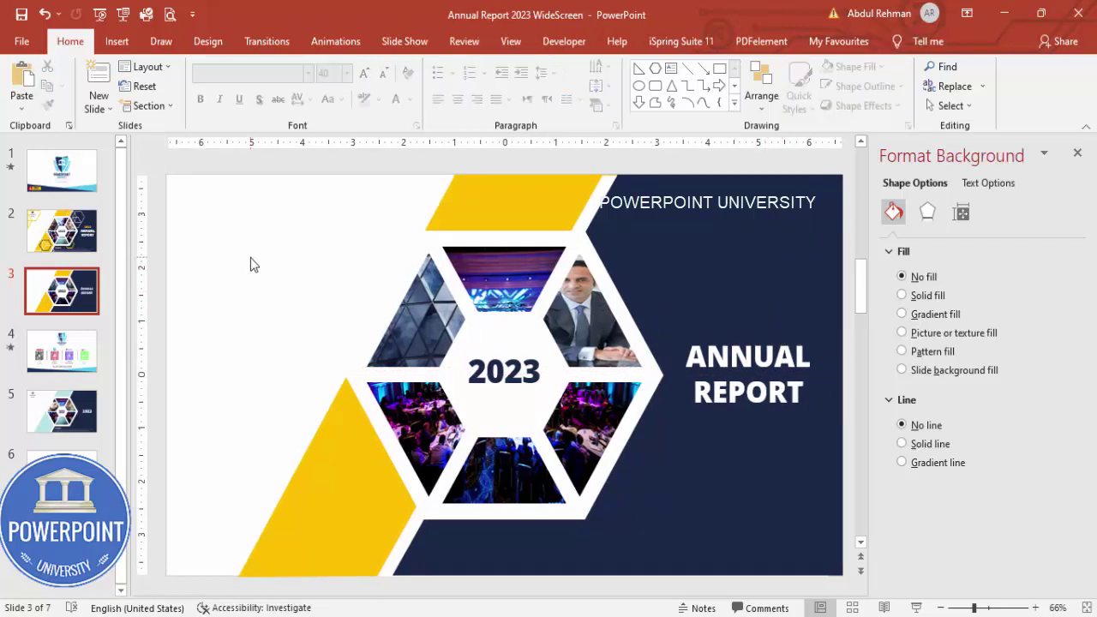
Add a text box reading COMPANY NAME in the slide's top-left corner.
{"action": "left_click", "coordinate": [117, 42]}
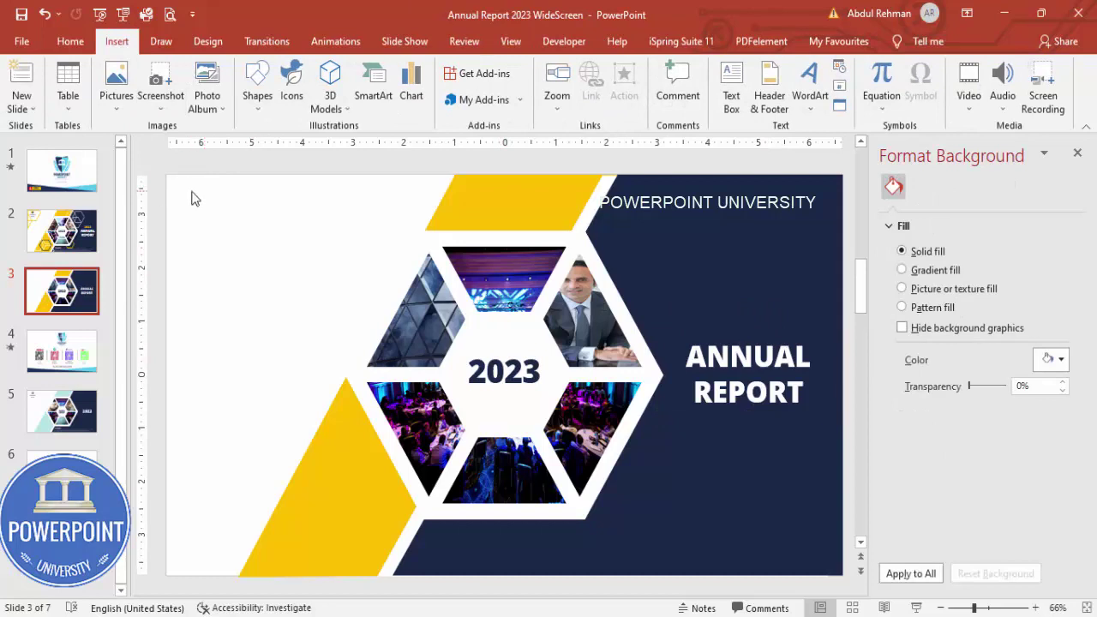
{"action": "left_click", "coordinate": [731, 86]}
{"action": "left_click_drag", "start_coordinate": [185, 202], "coordinate": [266, 237]}
{"action": "type", "text": "OC"}
{"action": "type", "text": "MPANY "}
{"action": "type", "text": "NAME"}
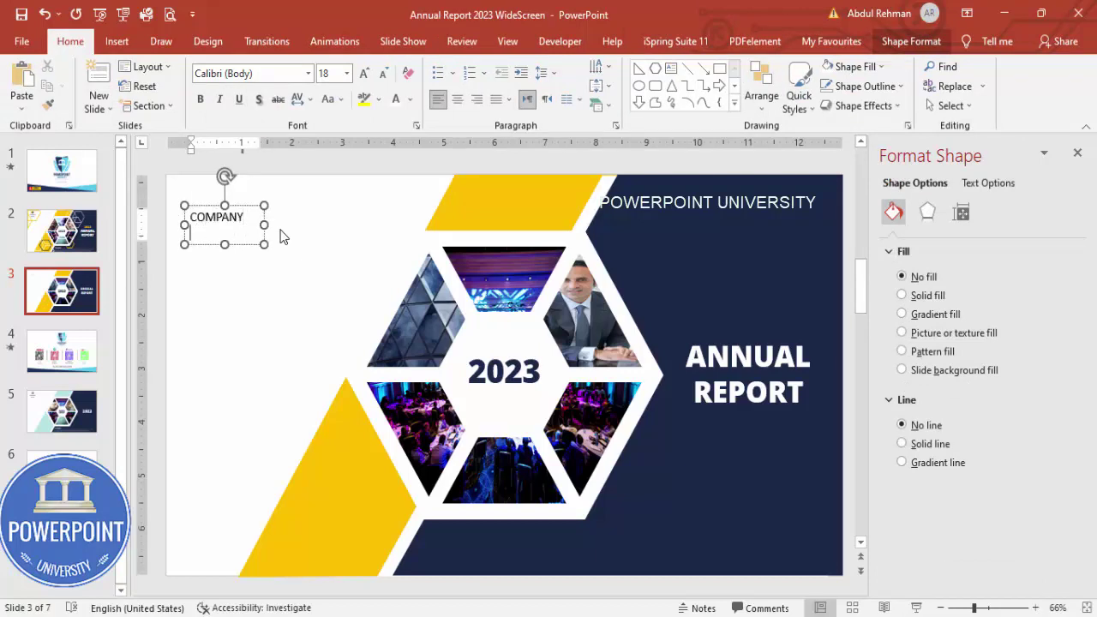
{"action": "left_click", "coordinate": [234, 206]}
Format COMPANY NAME in Open Sans Extrabold, centred, with dark blue font colour.
{"action": "left_click", "coordinate": [253, 75]}
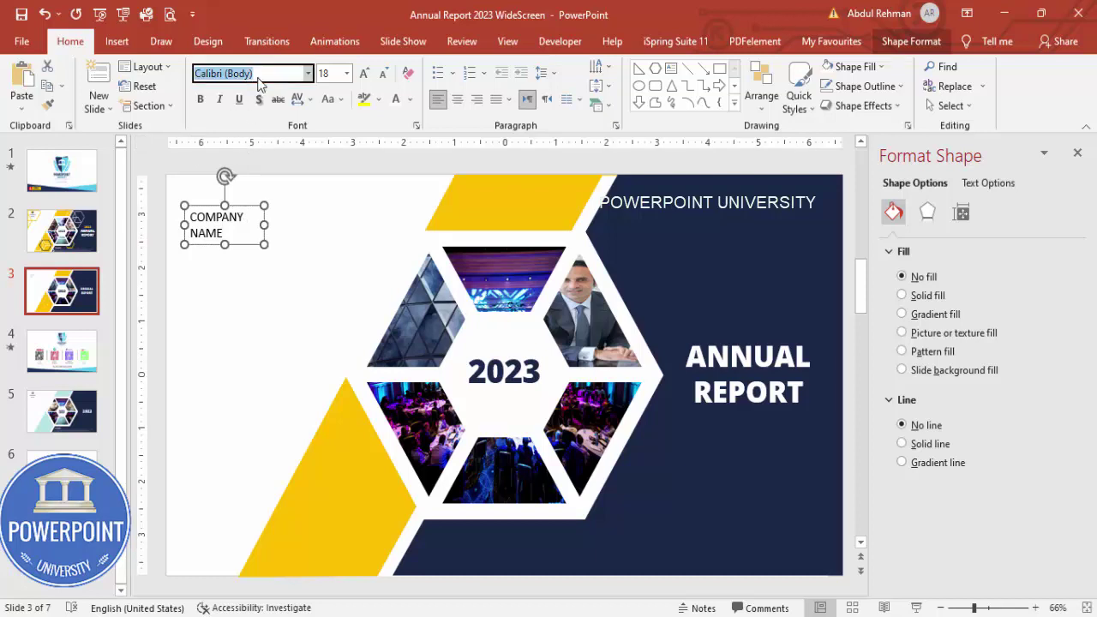
{"action": "type", "text": "Open Sans Extrabold"}
{"action": "key", "text": "Return"}
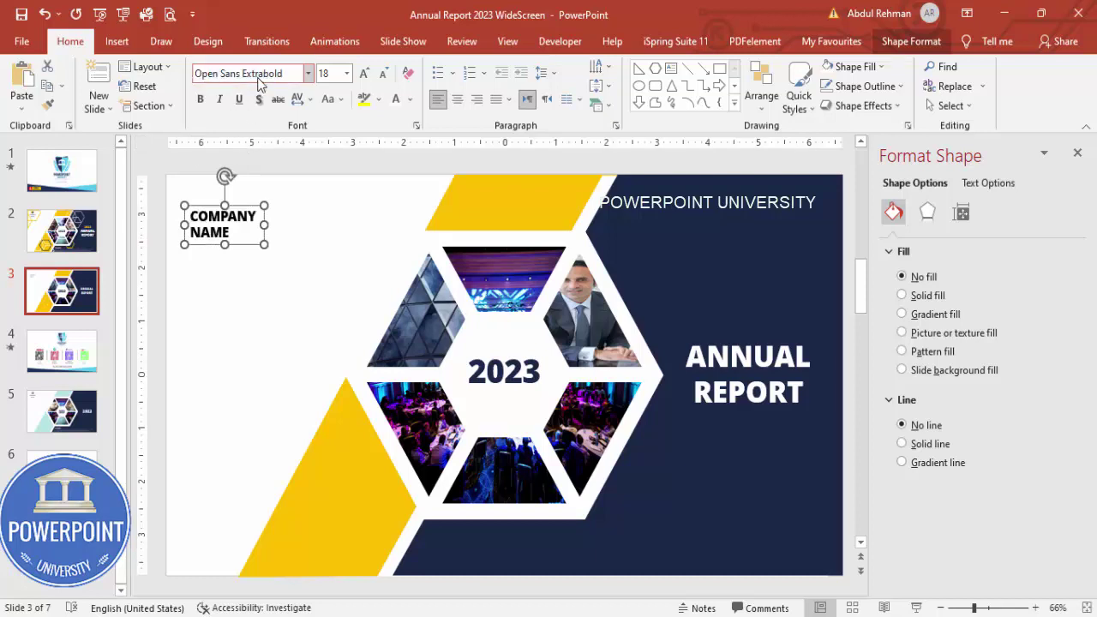
{"action": "left_click", "coordinate": [458, 100]}
{"action": "left_click", "coordinate": [410, 99]}
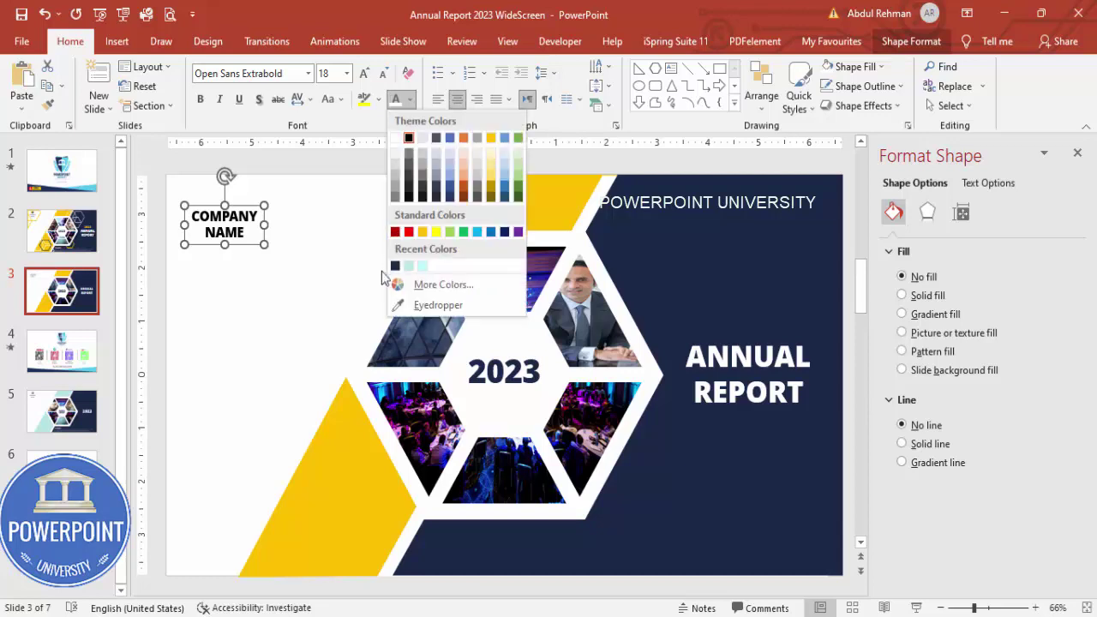
{"action": "left_click", "coordinate": [400, 266]}
{"action": "left_click", "coordinate": [251, 203]}
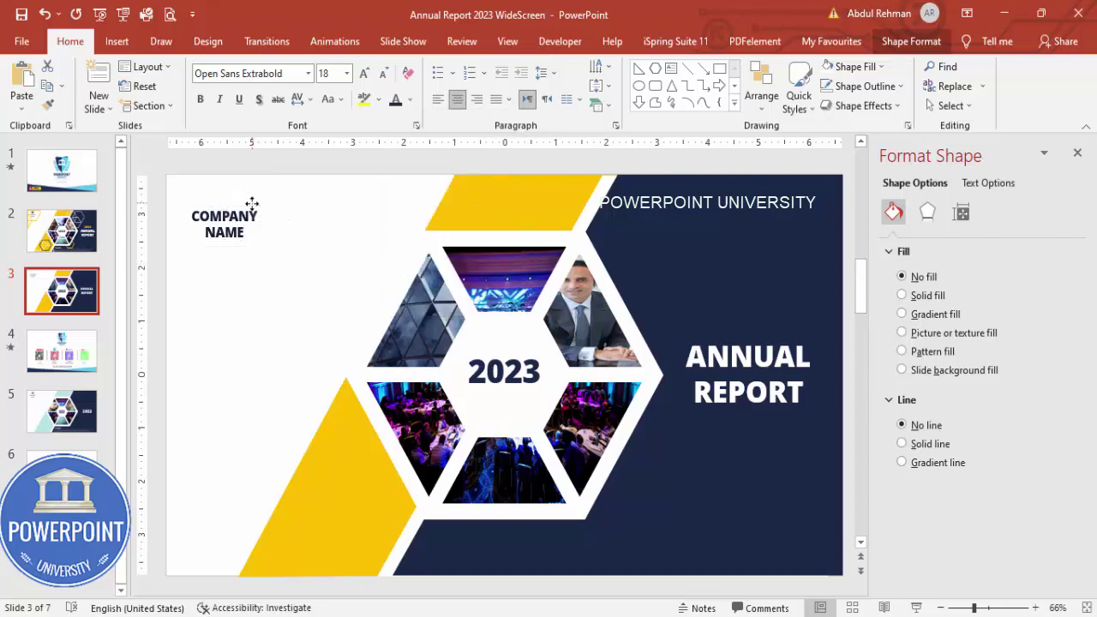
{"action": "left_click", "coordinate": [251, 206]}
Draw a small gold-filled oval just above the COMPANY NAME label.
{"action": "left_click", "coordinate": [117, 41]}
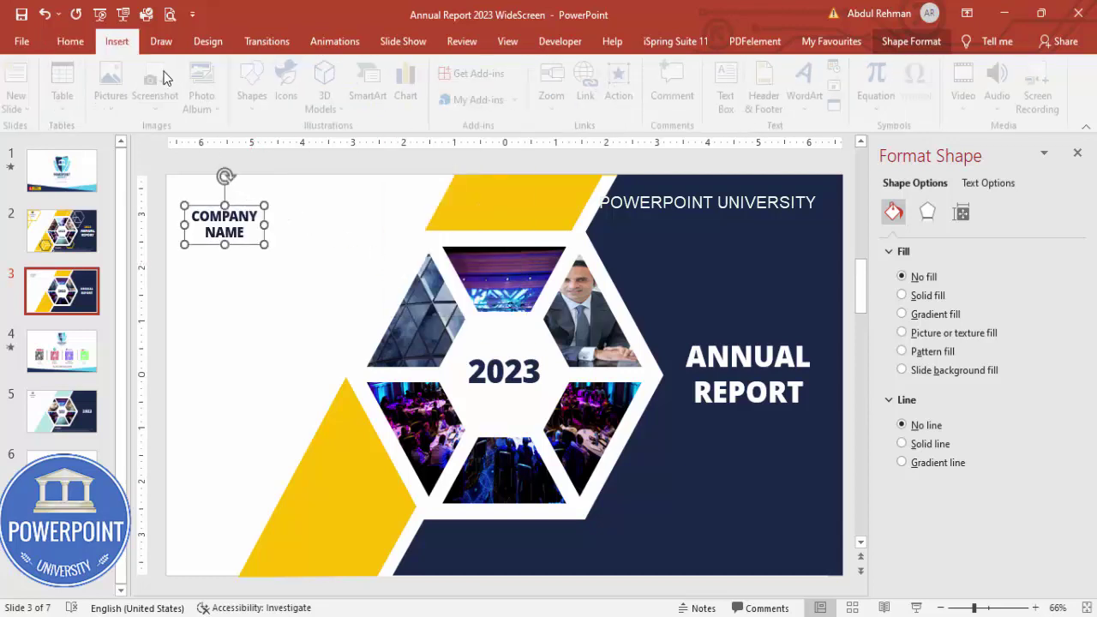
{"action": "left_click", "coordinate": [257, 86]}
{"action": "left_click", "coordinate": [266, 268]}
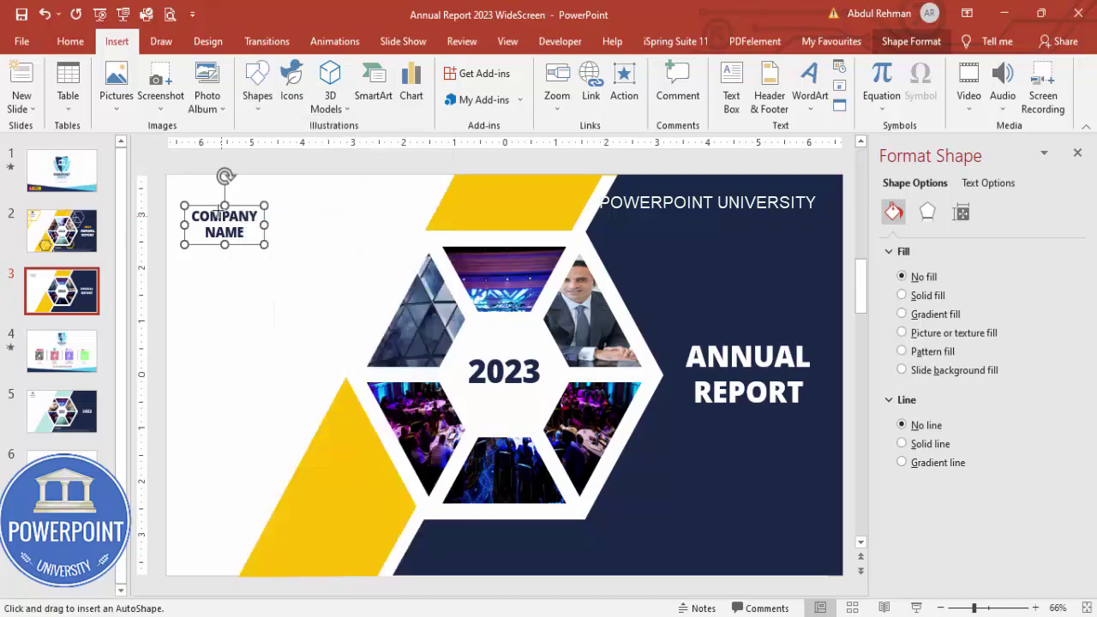
{"action": "mouse_move", "coordinate": [225, 202]}
{"action": "left_mouse_down"}
{"action": "mouse_move", "coordinate": [238, 210]}
{"action": "mouse_move", "coordinate": [226, 180]}
{"action": "mouse_move", "coordinate": [210, 183]}
{"action": "left_mouse_up"}
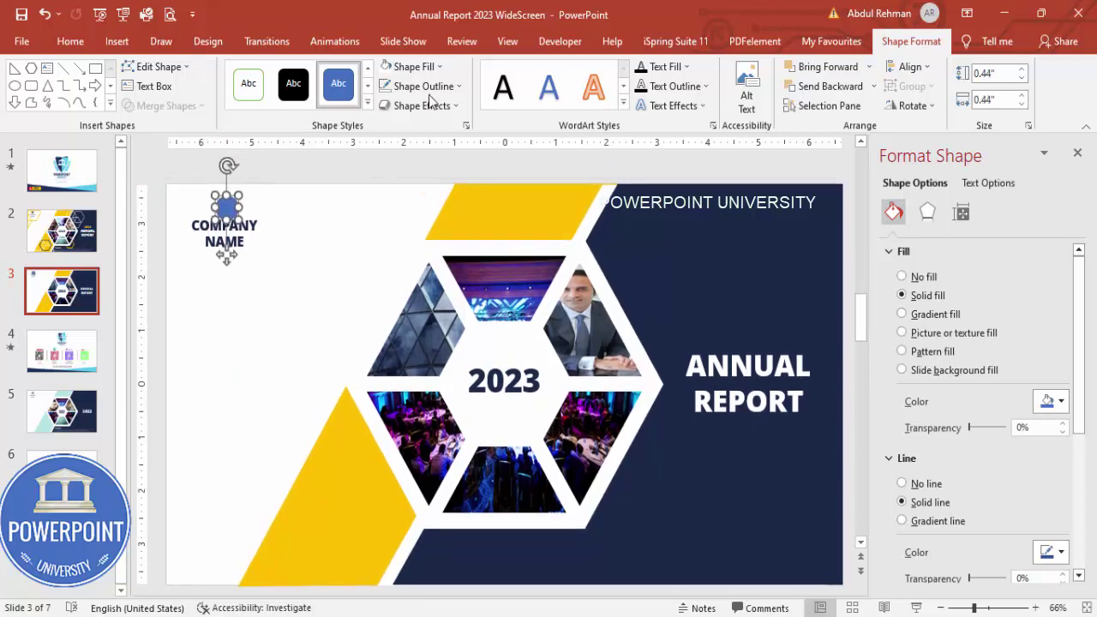
{"action": "left_click", "coordinate": [410, 67]}
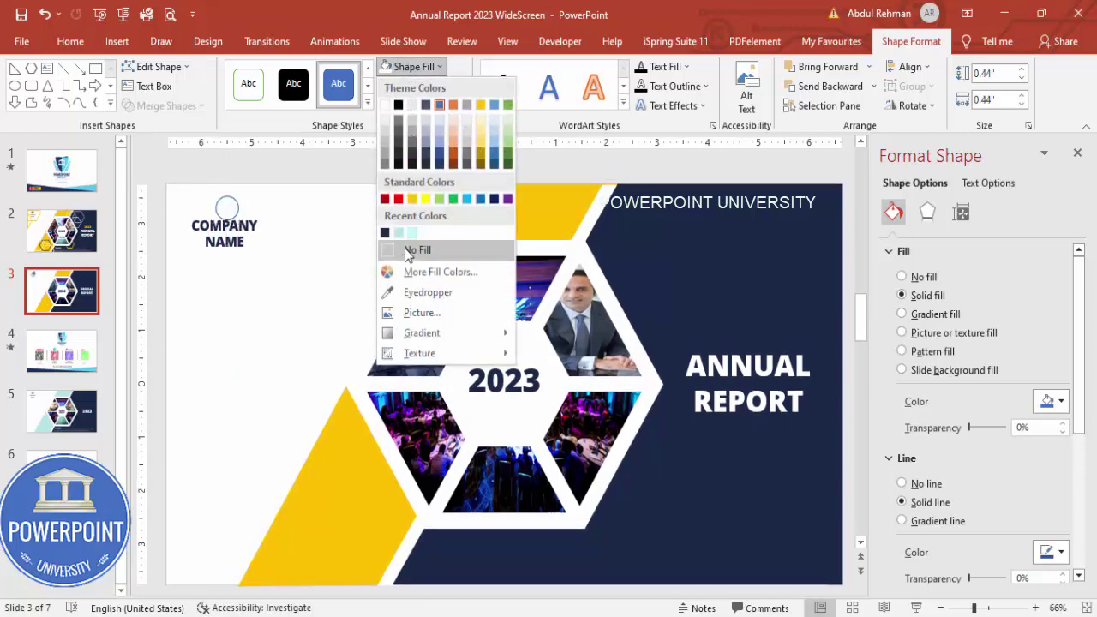
{"action": "left_click", "coordinate": [416, 200]}
Remove the gold dot's outline and nudge COMPANY NAME into place beneath it.
{"action": "left_click", "coordinate": [227, 208]}
{"action": "left_click", "coordinate": [424, 86]}
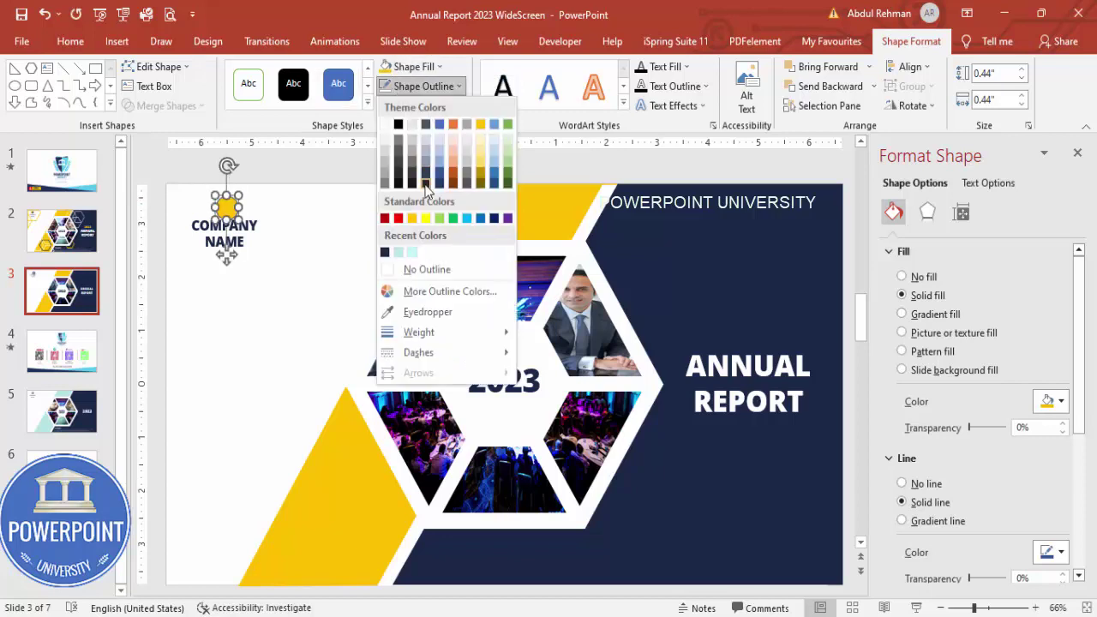
{"action": "left_click", "coordinate": [416, 269]}
{"action": "left_click", "coordinate": [227, 248]}
{"action": "left_click_drag", "start_coordinate": [250, 216], "coordinate": [254, 209]}
{"action": "left_click", "coordinate": [355, 231]}
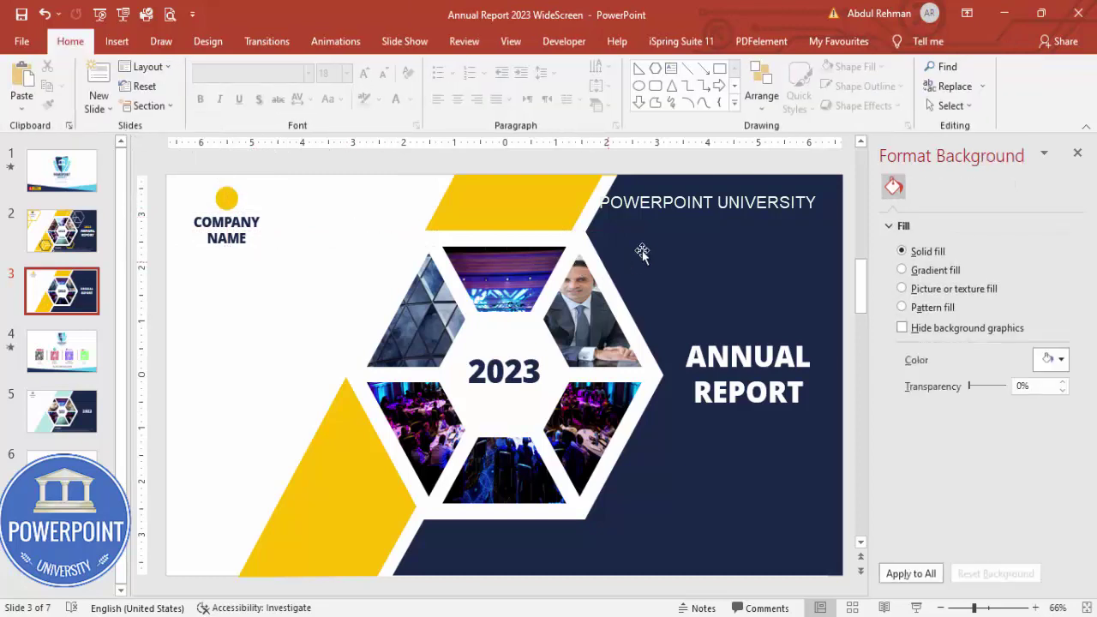